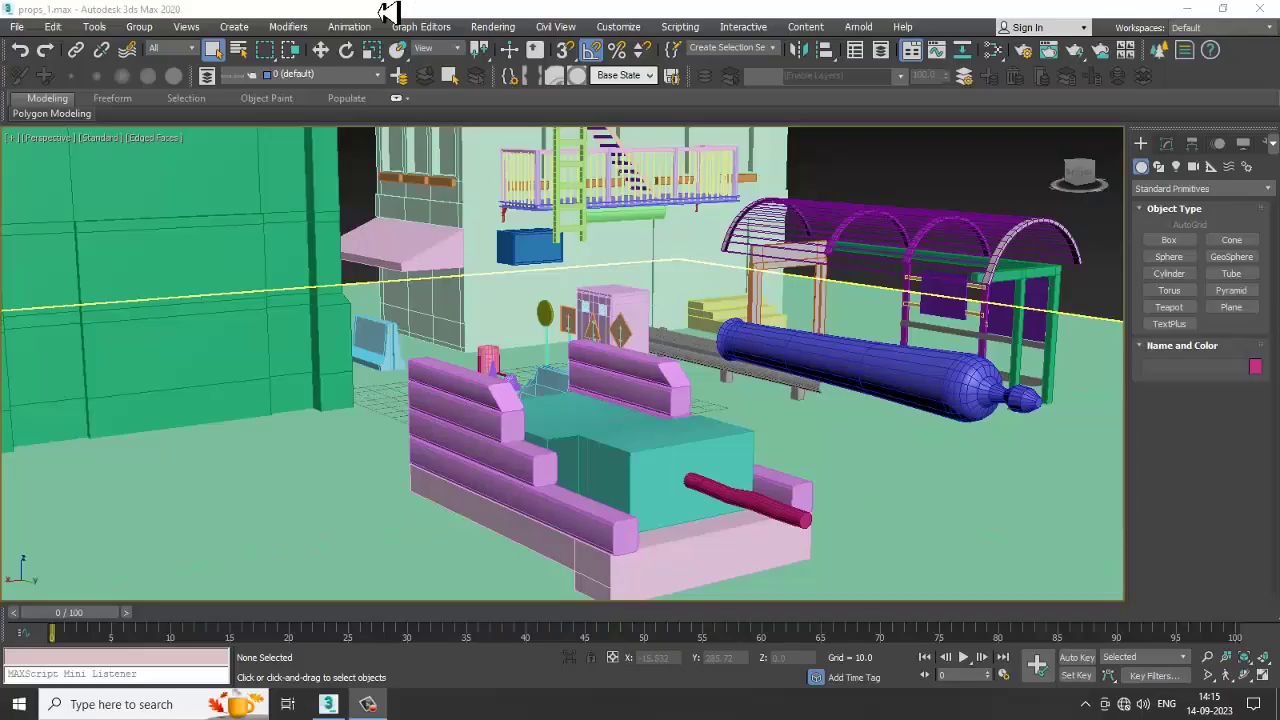
{"action": "left_click", "coordinate": [367, 705]}
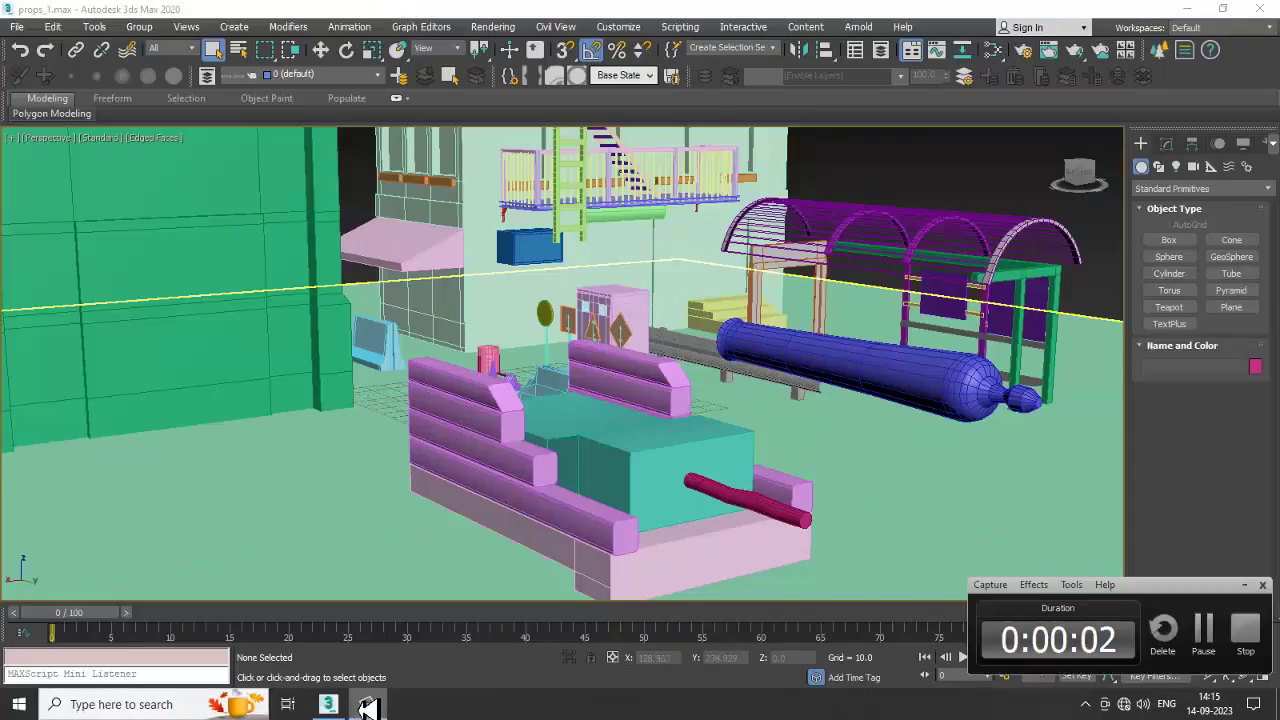
{"action": "left_click", "coordinate": [368, 705]}
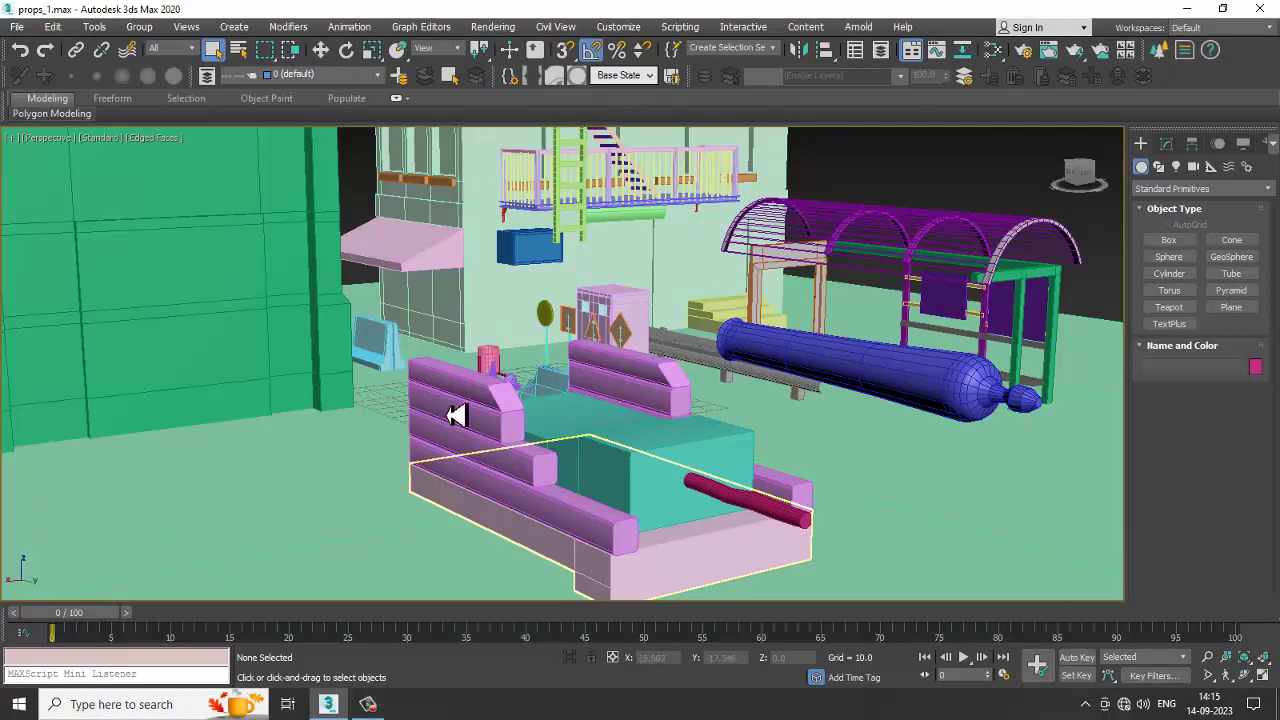
{"action": "scroll", "coordinate": [877, 444], "scroll_direction": "down", "scroll_amount": 6}
{"action": "middle_click_drag", "start_coordinate": [877, 444], "coordinate": [875, 469], "text": "alt"}
{"action": "scroll", "coordinate": [875, 469], "scroll_direction": "up", "scroll_amount": 6}
{"action": "middle_click_drag", "start_coordinate": [855, 400], "coordinate": [878, 516], "text": "alt"}
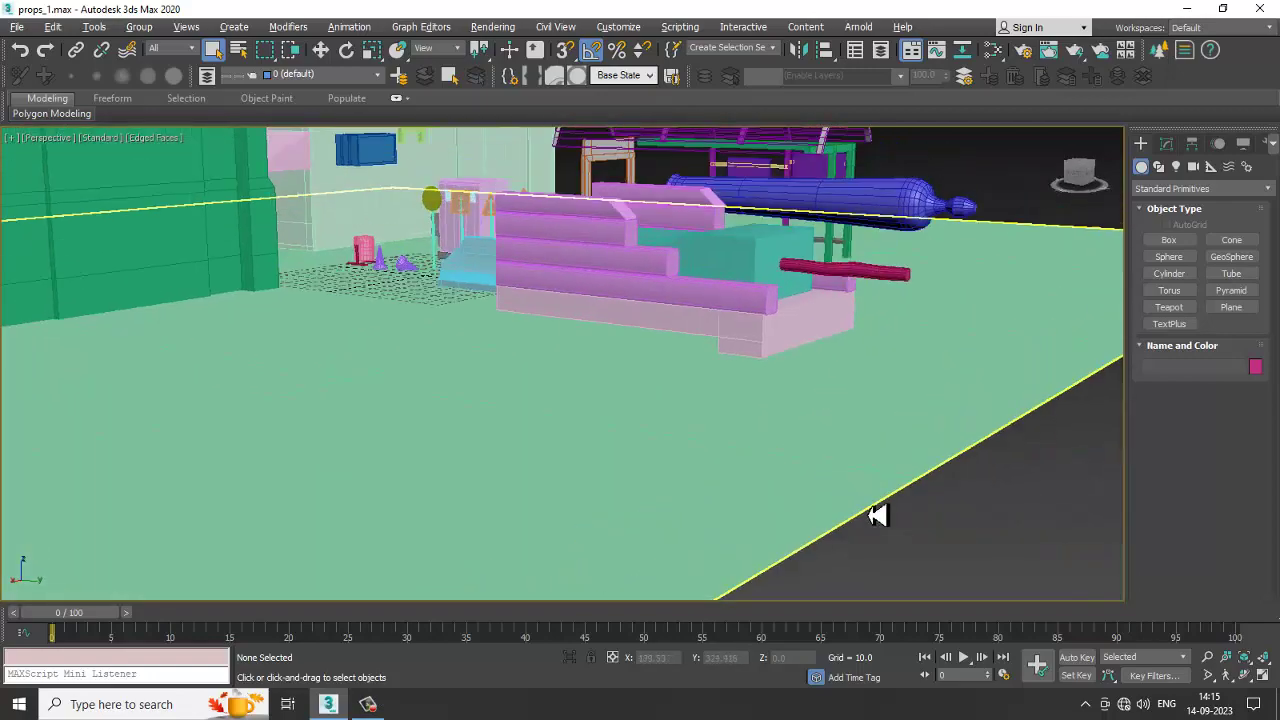
{"action": "scroll", "coordinate": [877, 515], "scroll_direction": "down", "scroll_amount": 3}
{"action": "middle_click_drag", "start_coordinate": [793, 398], "coordinate": [793, 445], "text": "alt"}
Step: Select the blue cannon barrel beside the wooden carriage and activate the Move tool
{"action": "left_click", "coordinate": [849, 443]}
{"action": "key", "text": "w"}
{"action": "scroll", "coordinate": [793, 445], "scroll_direction": "down", "scroll_amount": 2}
{"action": "scroll", "coordinate": [790, 444], "scroll_direction": "up", "scroll_amount": 5}
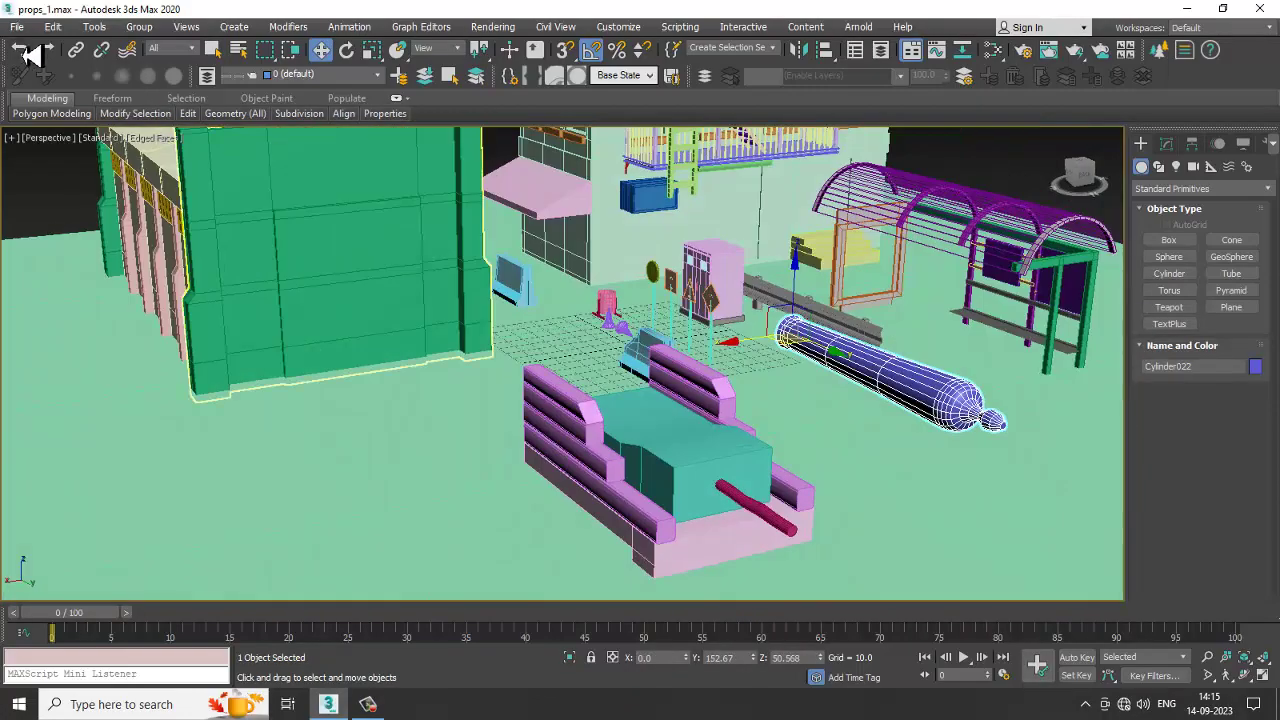
Step: Display the reference image propsss3.jpg from the September 2023 folder and park its window clear of the cannon model
{"action": "left_click", "coordinate": [22, 32]}
{"action": "left_click", "coordinate": [97, 129]}
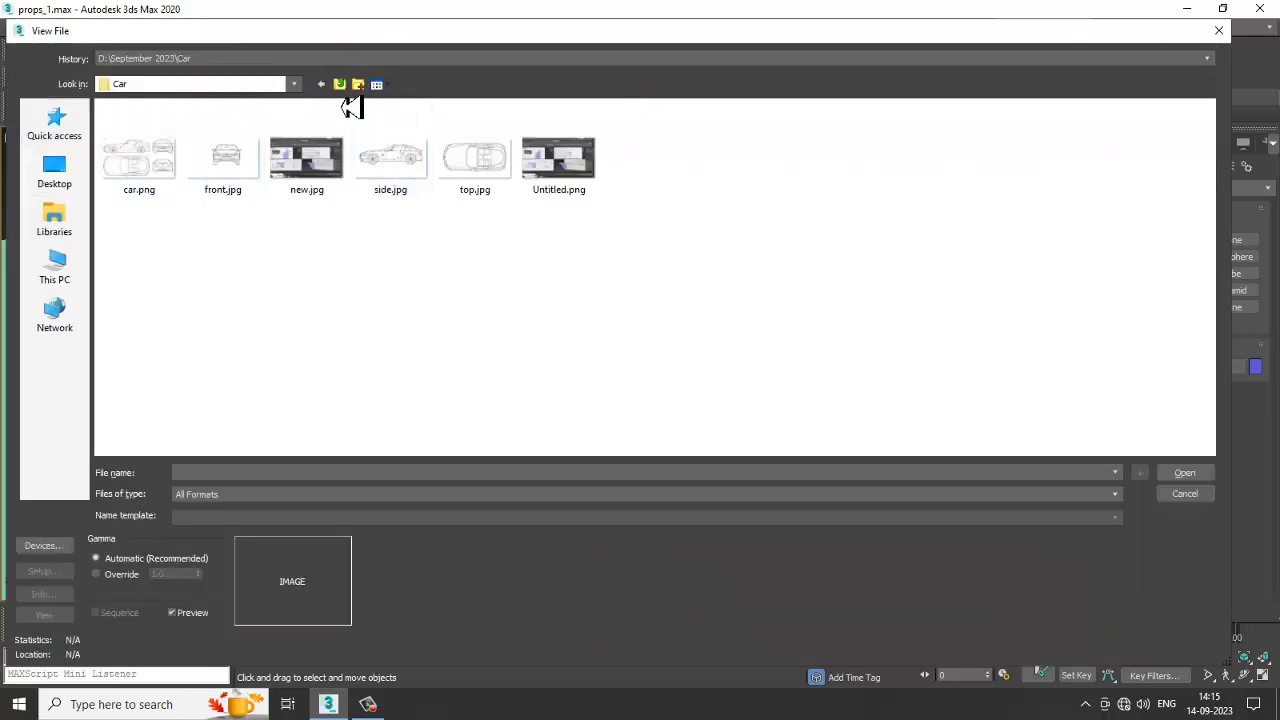
{"action": "left_click", "coordinate": [340, 84]}
{"action": "scroll", "coordinate": [260, 330], "scroll_direction": "down", "scroll_amount": 6}
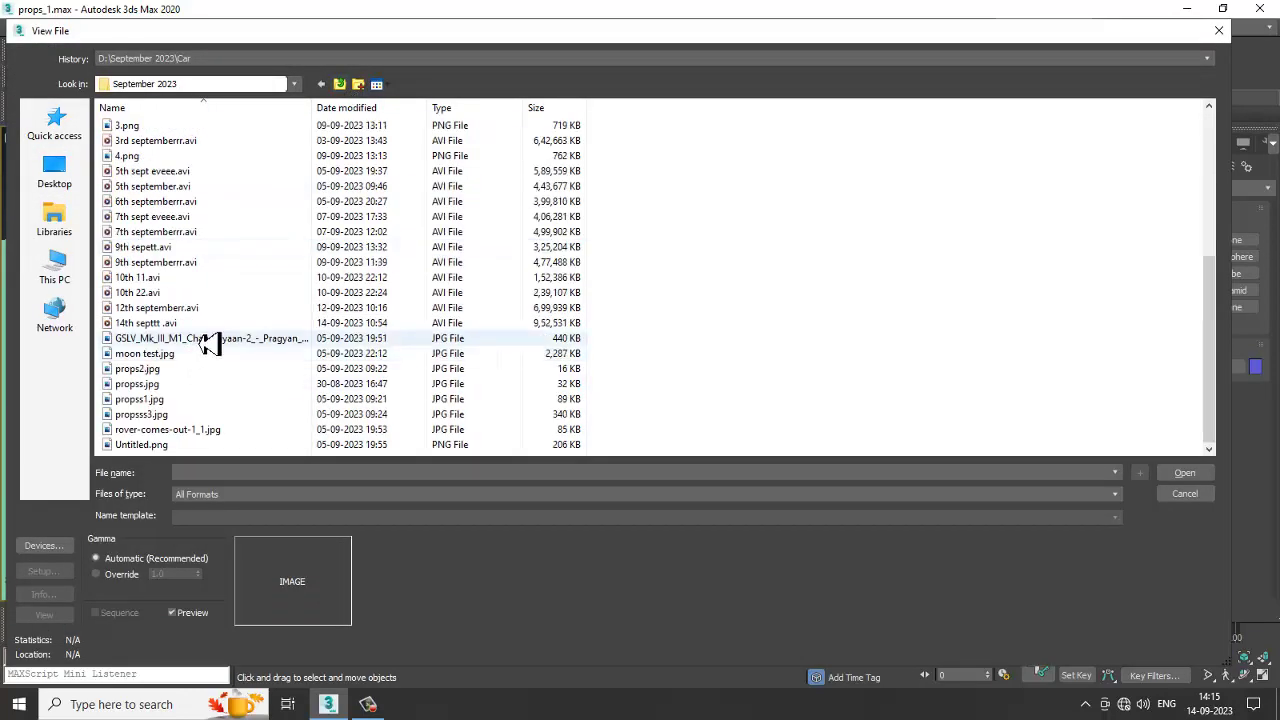
{"action": "left_click", "coordinate": [195, 414]}
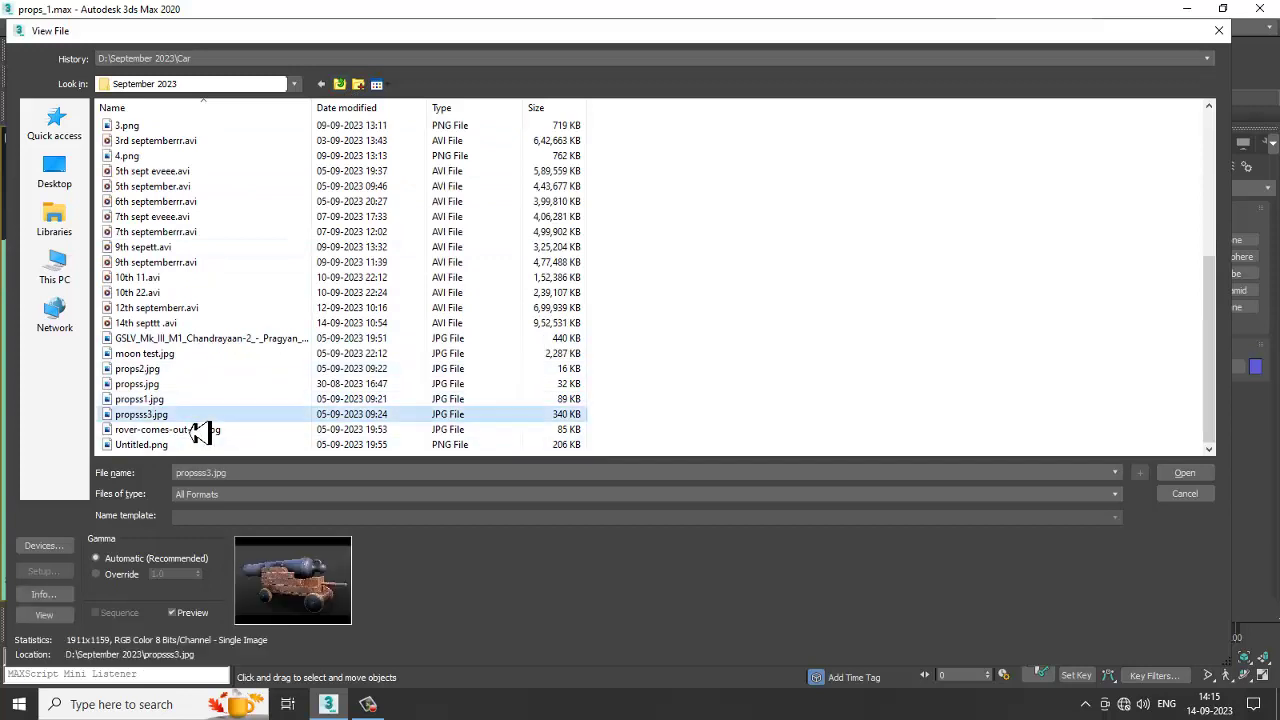
{"action": "left_click", "coordinate": [1180, 475]}
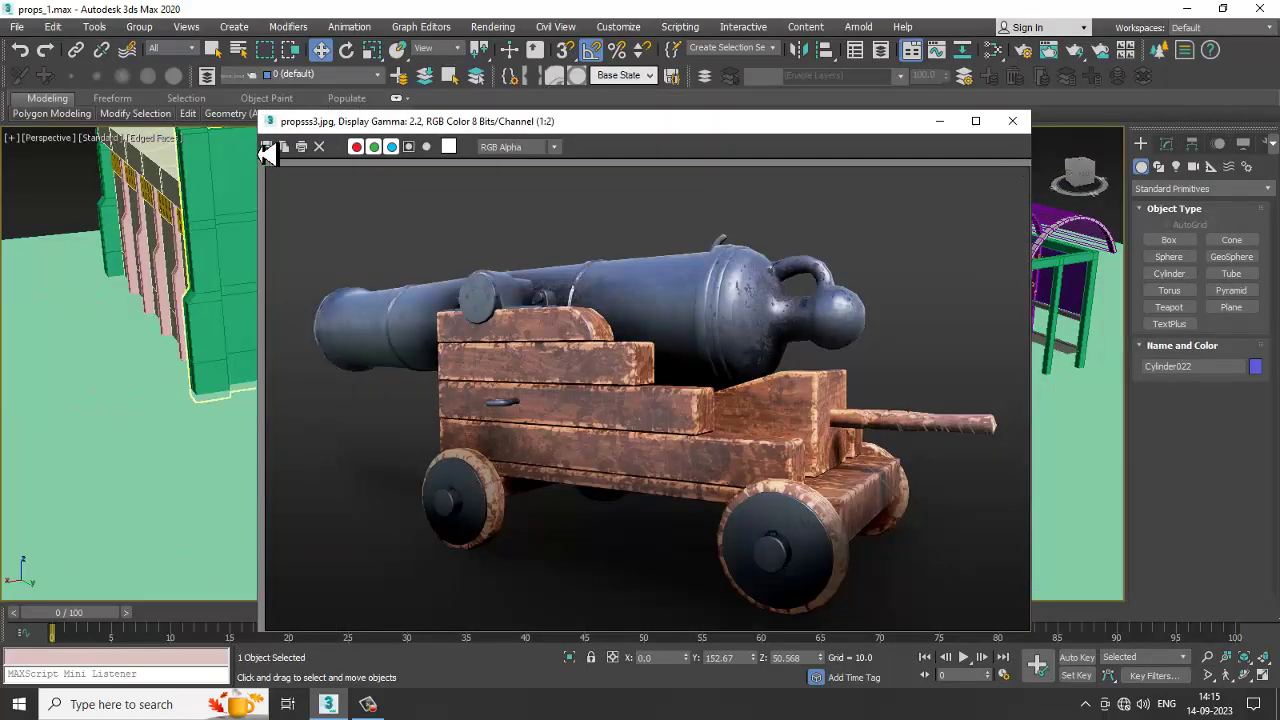
{"action": "left_click_drag", "start_coordinate": [272, 124], "coordinate": [271, 53]}
Step: Move the cannon barrel sideways along X until it lies over the carriage
{"action": "scroll", "coordinate": [328, 183], "scroll_direction": "down", "scroll_amount": 2}
{"action": "middle_click_drag", "start_coordinate": [897, 425], "coordinate": [792, 340], "text": "alt"}
{"action": "left_click_drag", "start_coordinate": [796, 310], "coordinate": [571, 309]}
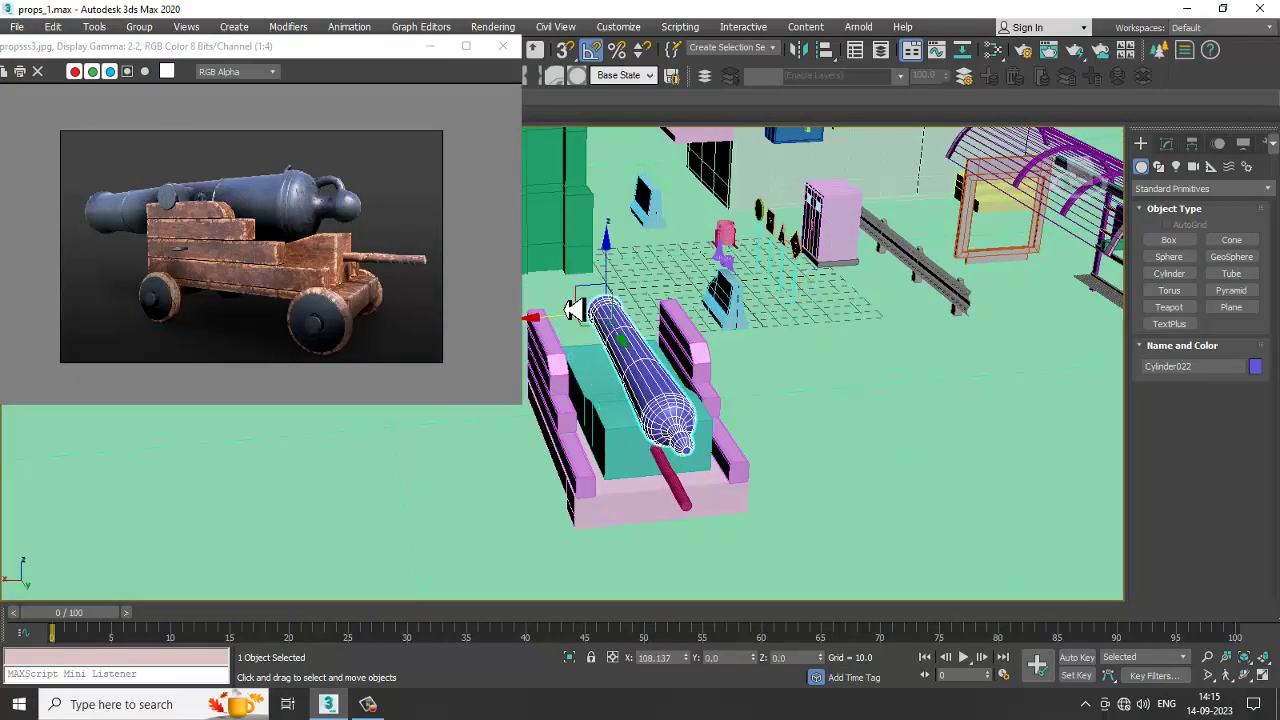
Step: Scale the cannon barrel to about 157% in width and about 153% in height, keeping its cross-section round
{"action": "middle_click_drag", "start_coordinate": [683, 500], "coordinate": [834, 366], "text": "alt"}
{"action": "key", "text": "r"}
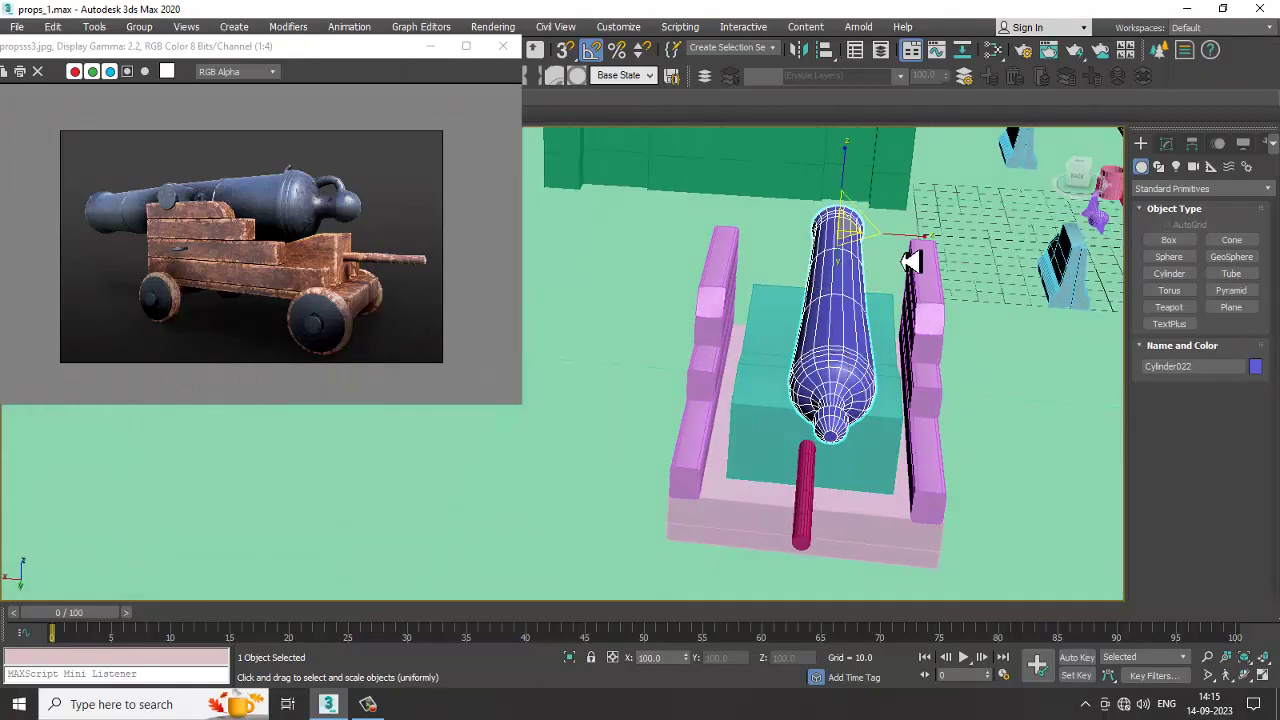
{"action": "left_click_drag", "start_coordinate": [923, 249], "coordinate": [961, 250]}
{"action": "middle_click_drag", "start_coordinate": [885, 228], "coordinate": [872, 190], "text": "alt"}
{"action": "key", "text": "alt+w"}
{"action": "middle_click_drag", "start_coordinate": [912, 268], "coordinate": [875, 268]}
{"action": "key", "text": "alt+w"}
{"action": "middle_click_drag", "start_coordinate": [855, 195], "coordinate": [911, 417]}
{"action": "scroll", "coordinate": [860, 392], "scroll_direction": "down", "scroll_amount": 3}
{"action": "middle_click_drag", "start_coordinate": [803, 310], "coordinate": [820, 343]}
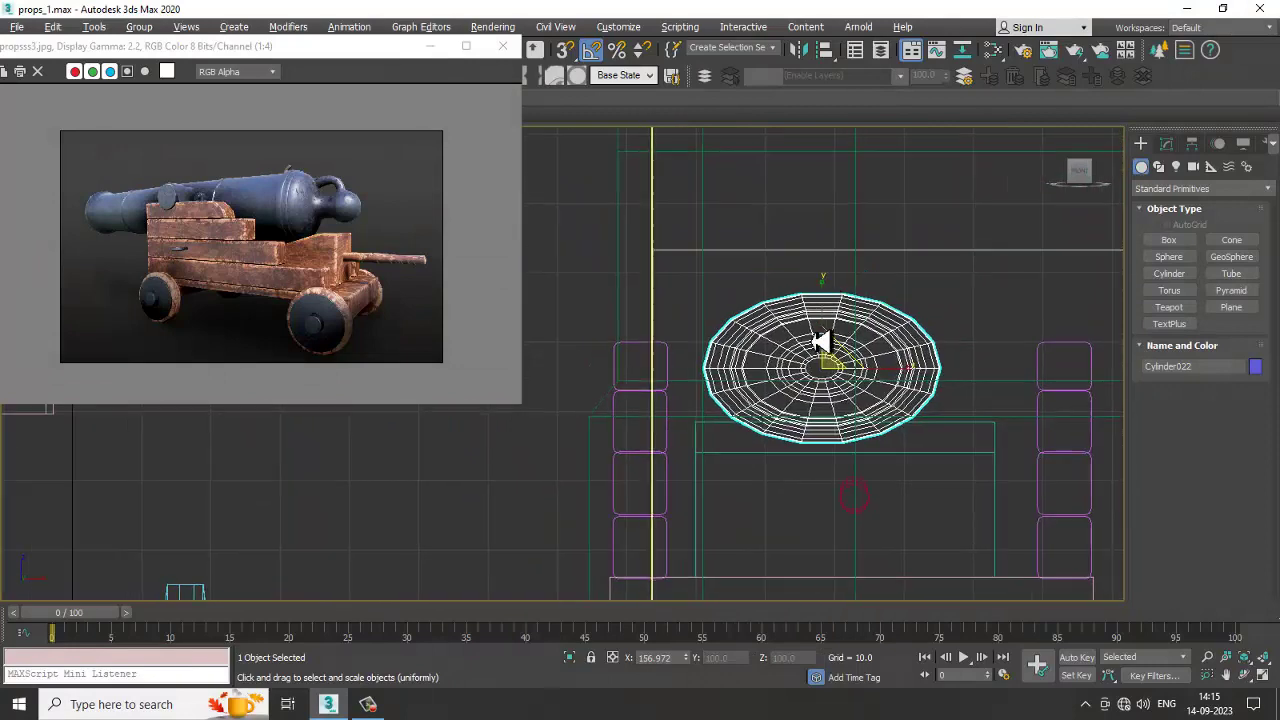
{"action": "left_click_drag", "start_coordinate": [830, 298], "coordinate": [830, 266]}
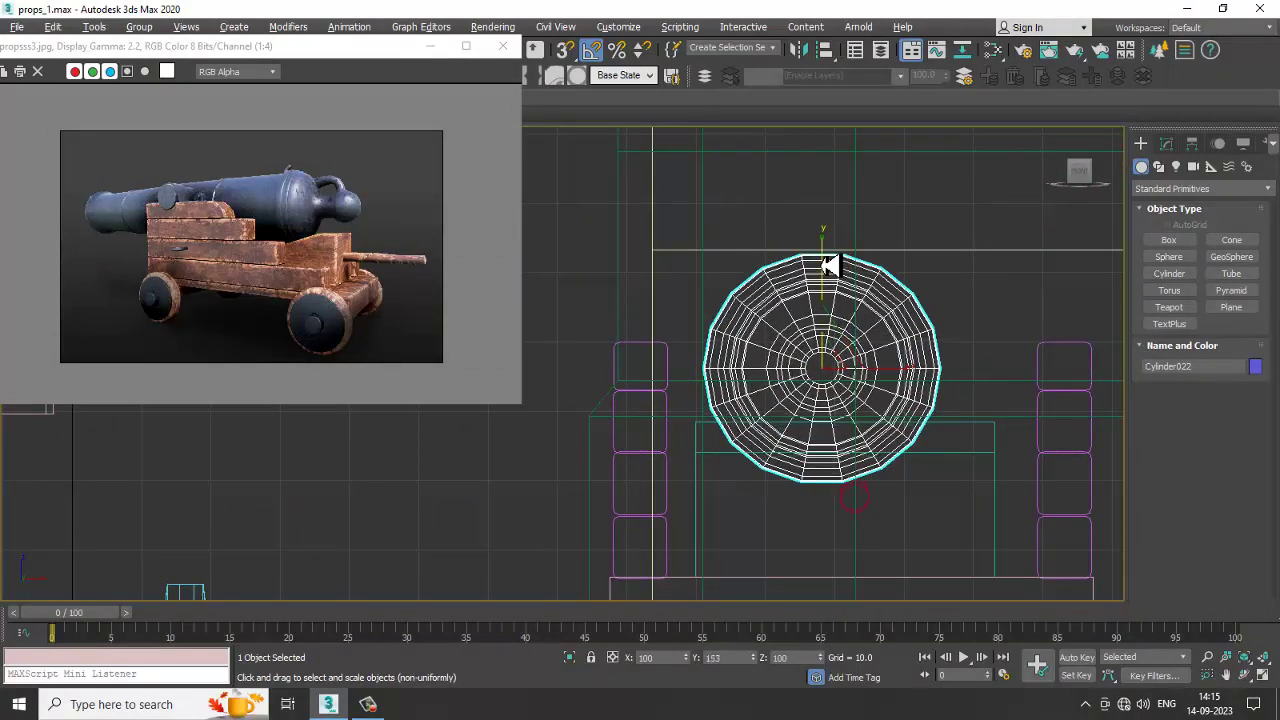
Step: Raise the barrel to about Z 61.8 and shift it to about X 111.3, centred between the carriage's side planks
{"action": "left_click_drag", "start_coordinate": [825, 330], "coordinate": [825, 291]}
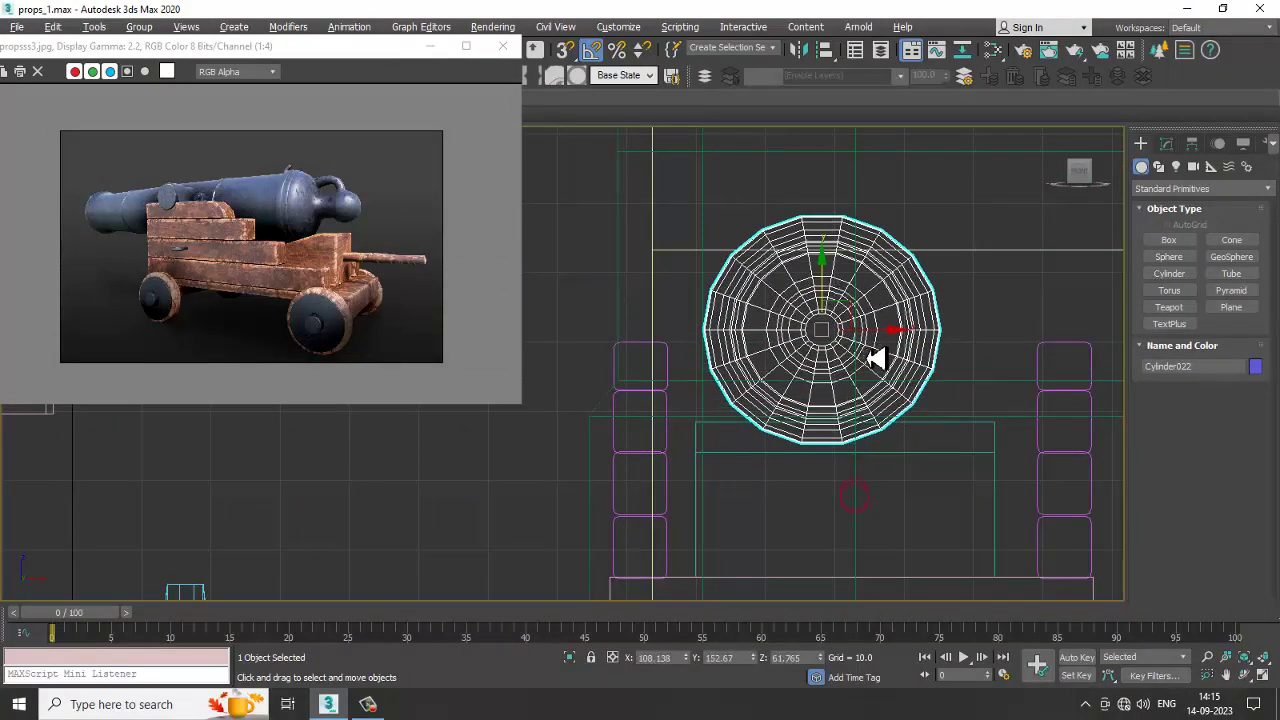
{"action": "left_click_drag", "start_coordinate": [868, 333], "coordinate": [890, 343]}
{"action": "key", "text": "alt+w"}
{"action": "middle_click_drag", "start_coordinate": [952, 515], "coordinate": [836, 497], "text": "alt"}
{"action": "key", "text": "alt+w"}
{"action": "left_click", "coordinate": [835, 497]}
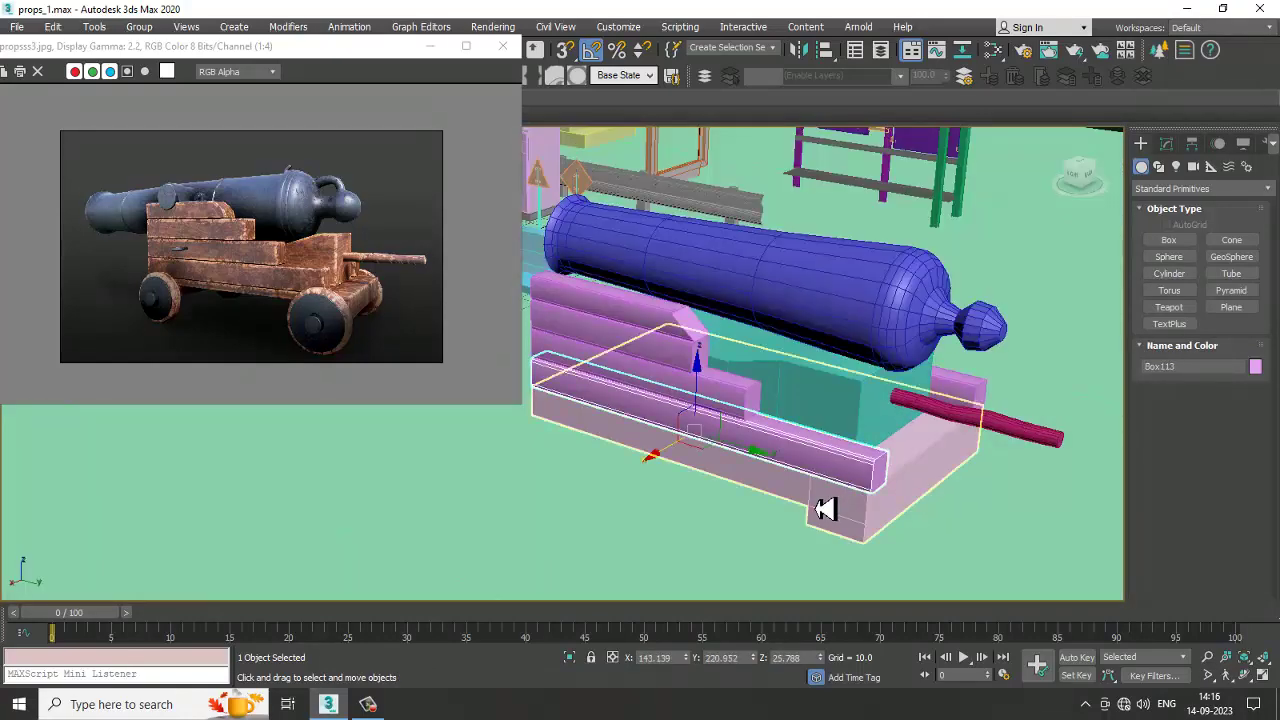
{"action": "key", "text": "4"}
{"action": "left_click", "coordinate": [822, 473]}
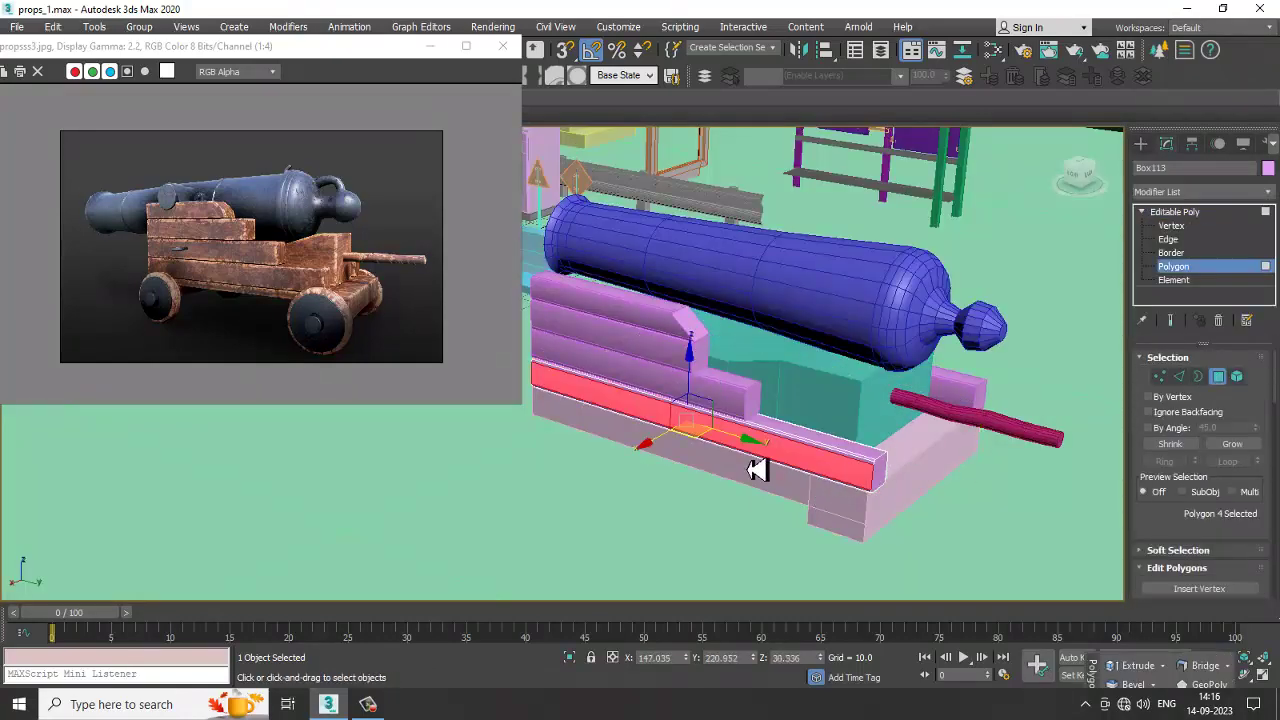
{"action": "left_click_drag", "start_coordinate": [697, 383], "coordinate": [699, 298], "text": "shift"}
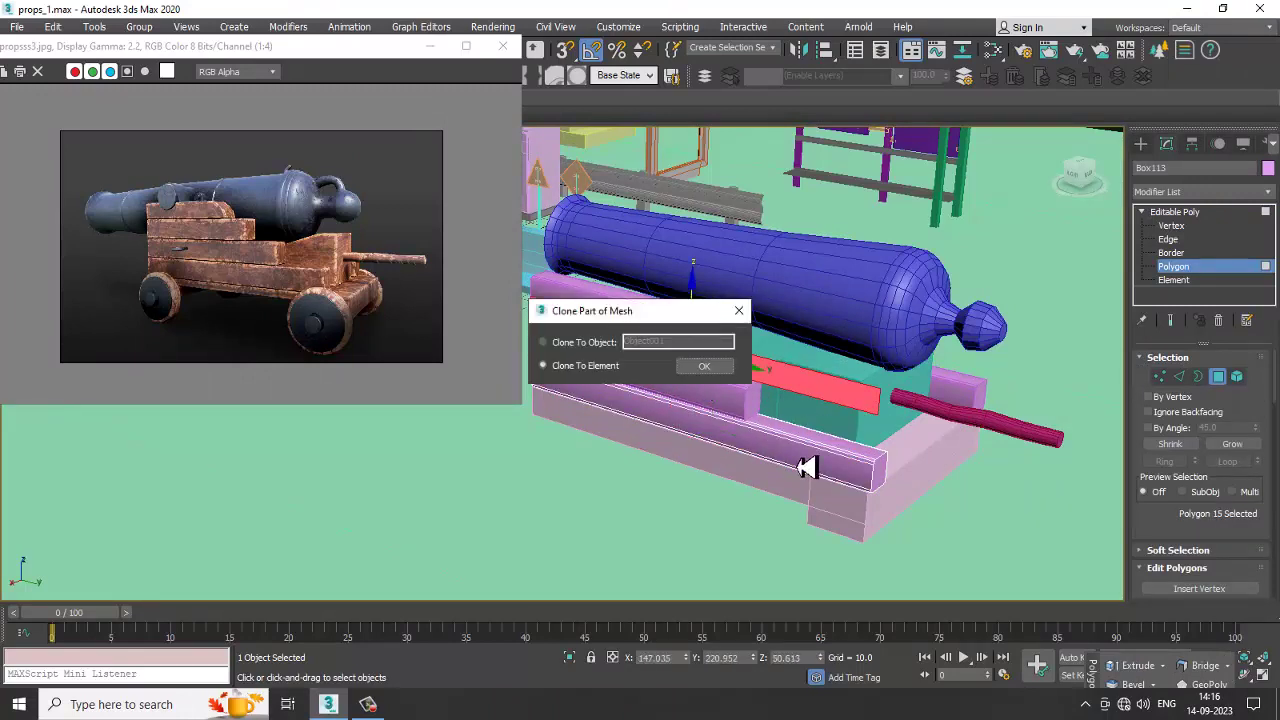
{"action": "left_click", "coordinate": [734, 316]}
{"action": "key", "text": "ctrl+z"}
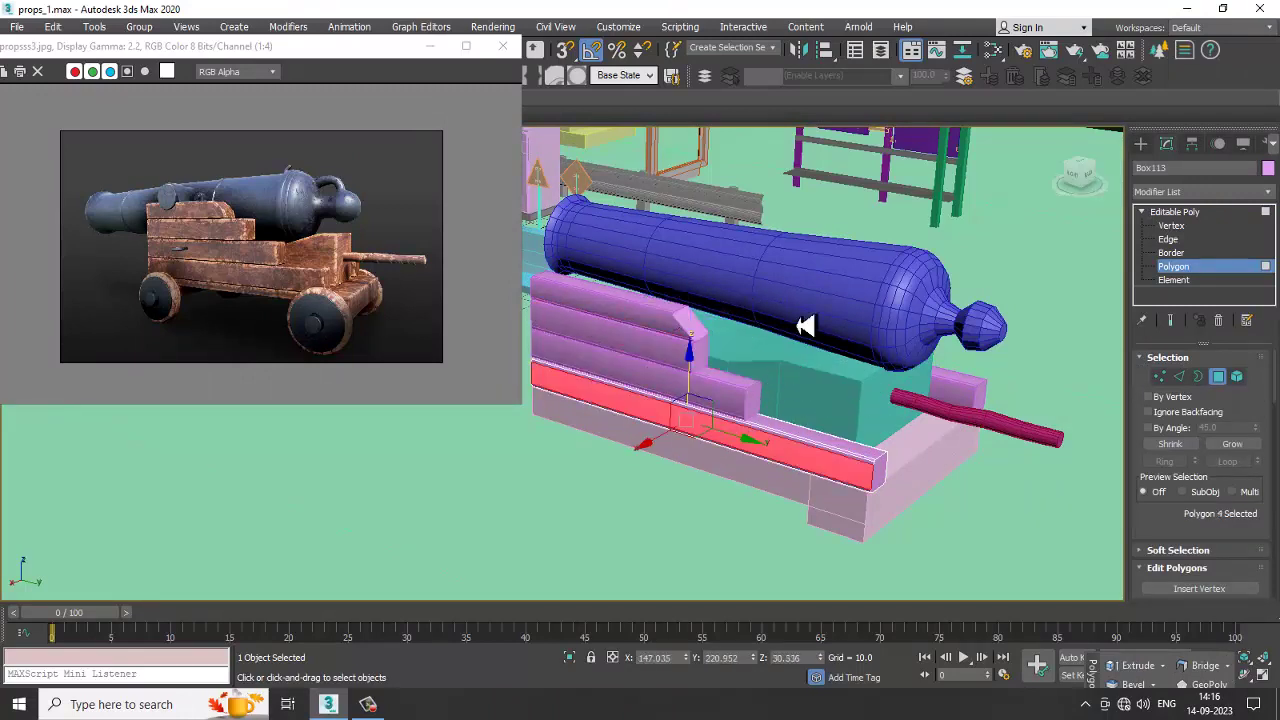
Step: Inset the polygon capping the cannon barrel's muzzle by 1.0
{"action": "mouse_move", "coordinate": [798, 326]}
{"action": "middle_mouse_down", "text": "alt"}
{"action": "mouse_move", "coordinate": [856, 281]}
{"action": "mouse_move", "coordinate": [912, 307]}
{"action": "mouse_move", "coordinate": [860, 307]}
{"action": "mouse_move", "coordinate": [957, 317]}
{"action": "mouse_move", "coordinate": [829, 359]}
{"action": "middle_mouse_up", "text": "alt"}
{"action": "left_click", "coordinate": [856, 281]}
{"action": "left_click", "coordinate": [1232, 217]}
{"action": "left_click", "coordinate": [836, 303]}
{"action": "left_click", "coordinate": [1173, 266]}
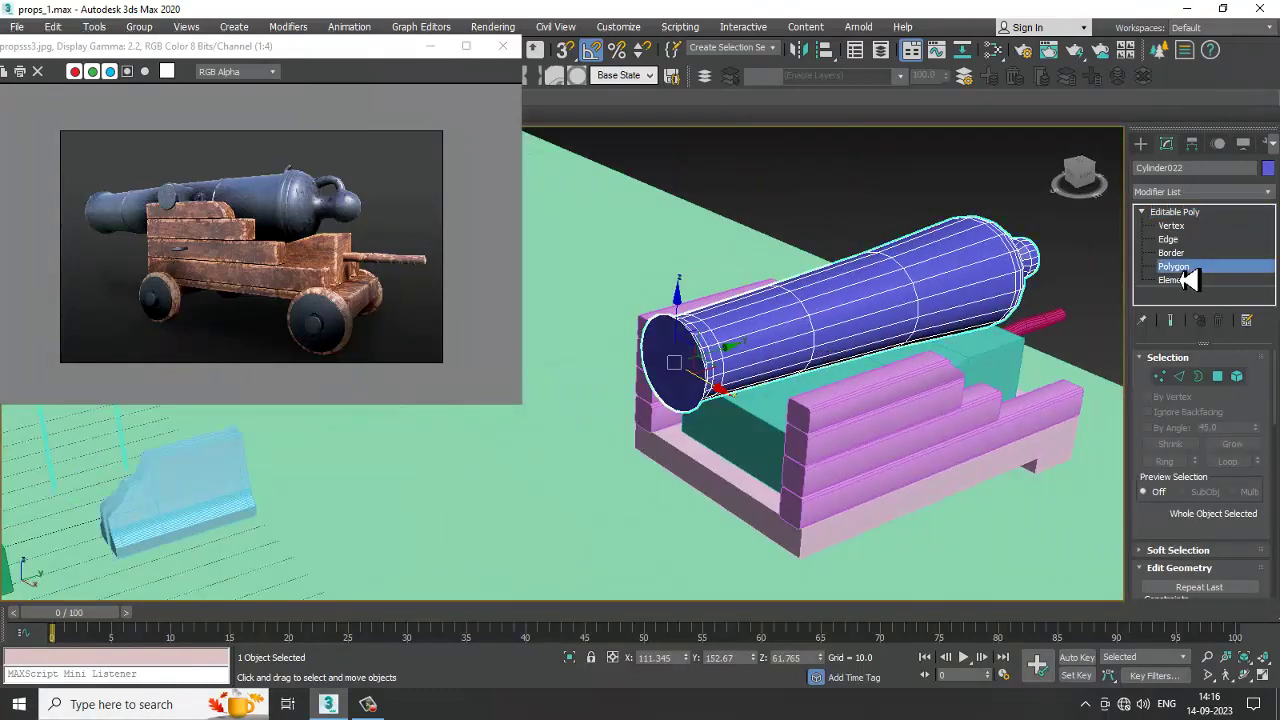
{"action": "scroll", "coordinate": [697, 371], "scroll_direction": "up", "scroll_amount": 2}
{"action": "left_click", "coordinate": [697, 371]}
{"action": "middle_click_drag", "start_coordinate": [697, 371], "coordinate": [785, 382]}
{"action": "scroll", "coordinate": [1193, 543], "scroll_direction": "down", "scroll_amount": 2}
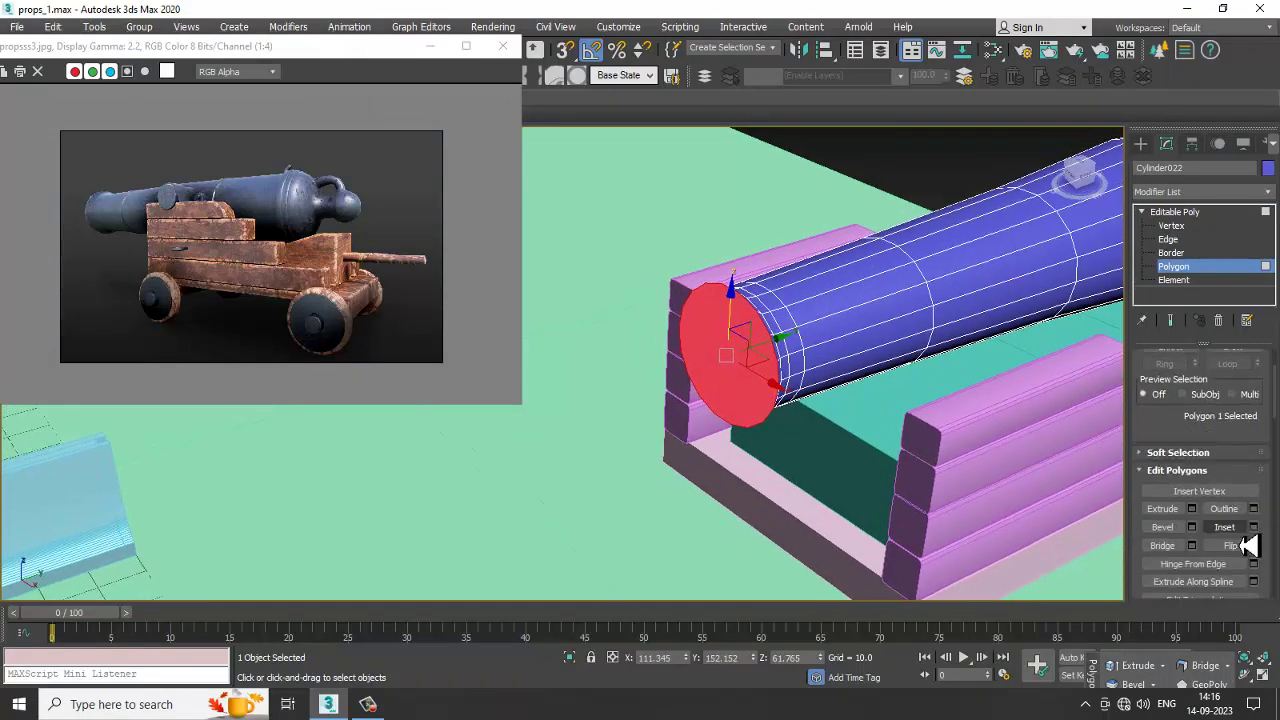
{"action": "left_click", "coordinate": [1256, 529]}
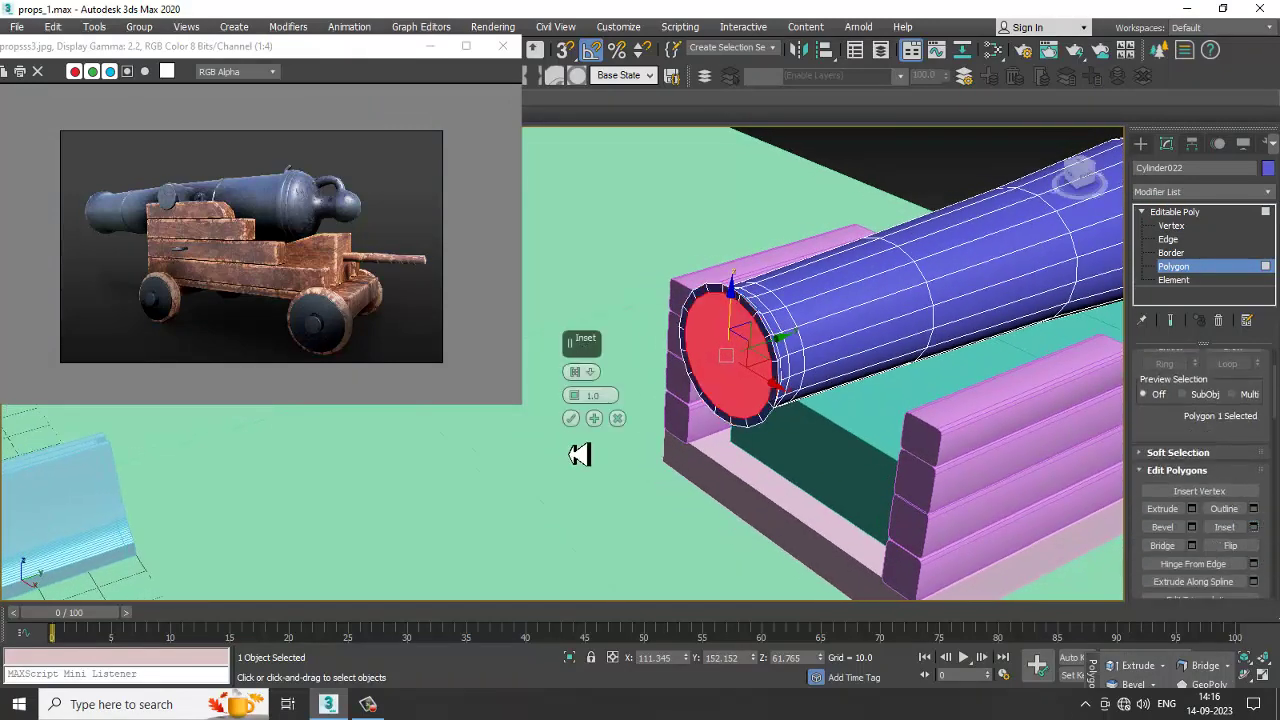
{"action": "left_click", "coordinate": [572, 419]}
Step: Extrude the inset muzzle polygon inward by -0.158
{"action": "middle_click_drag", "start_coordinate": [770, 392], "coordinate": [806, 376], "text": "alt"}
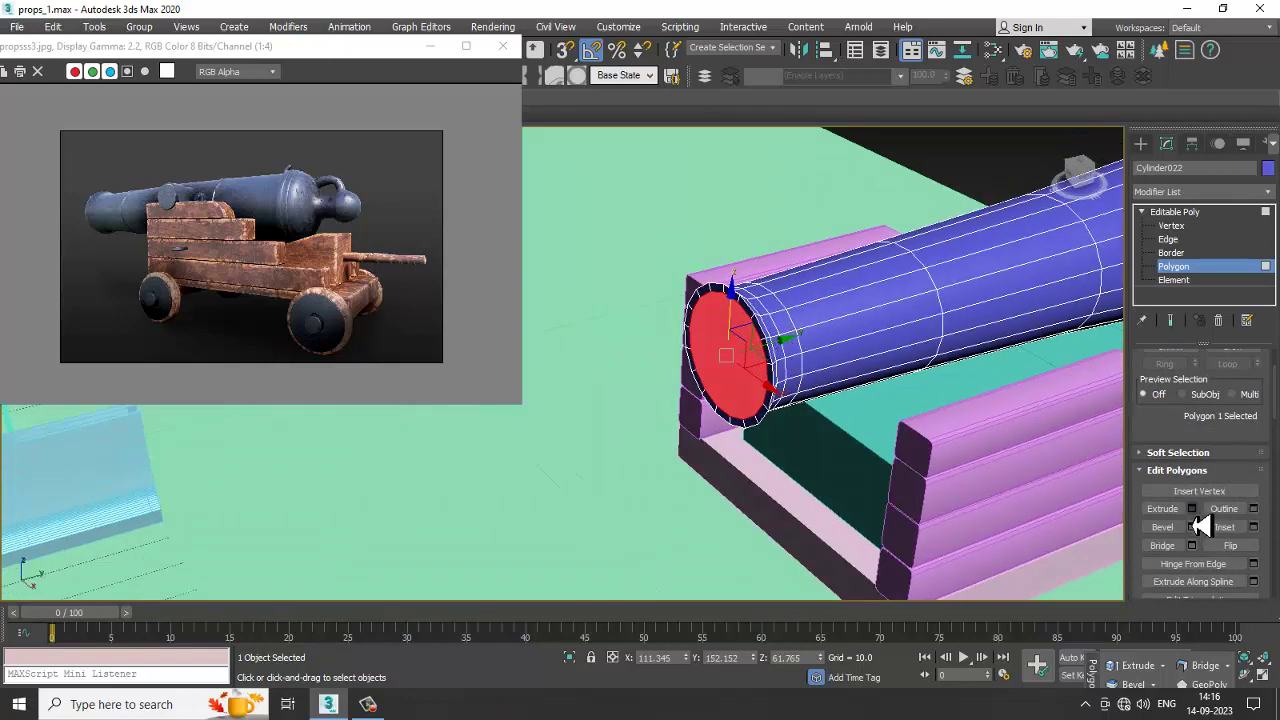
{"action": "key", "text": "shift+e"}
{"action": "left_click_drag", "start_coordinate": [578, 397], "coordinate": [1125, 430]}
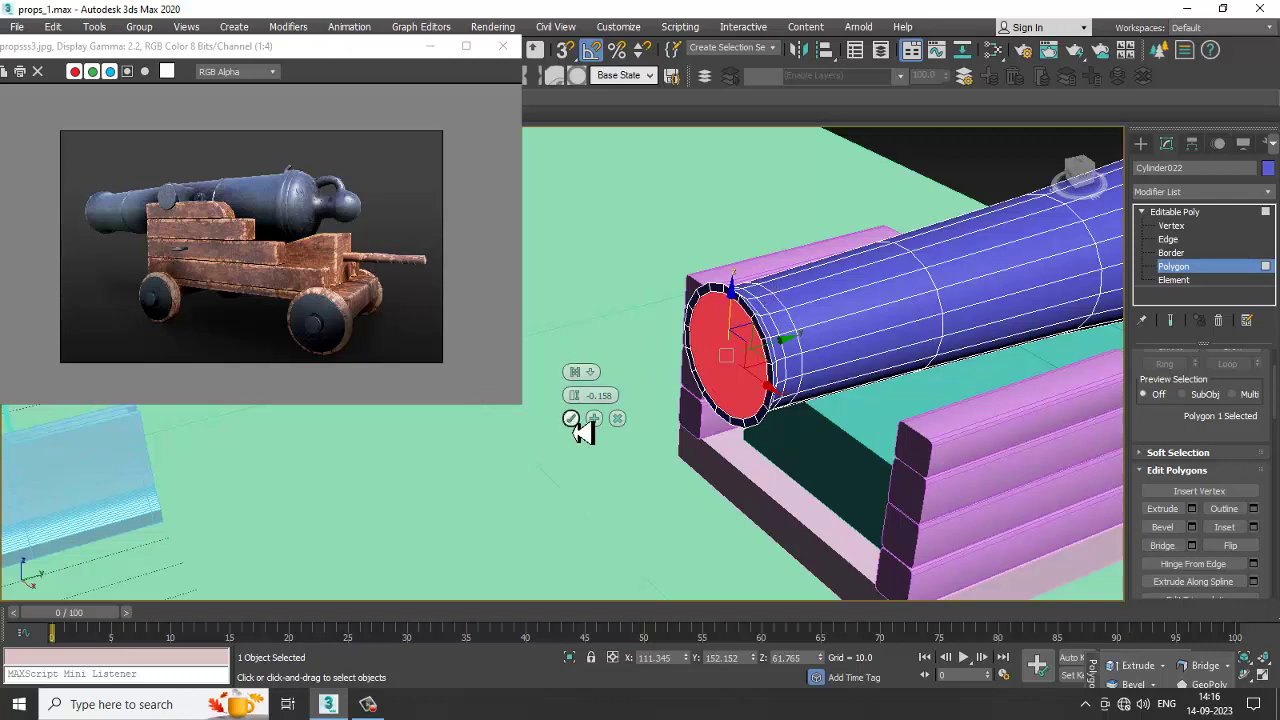
Step: Add a slightly smaller ring inside the muzzle rim by scaling the end polygon, and delete that polygon to open the bore
{"action": "key", "text": "r"}
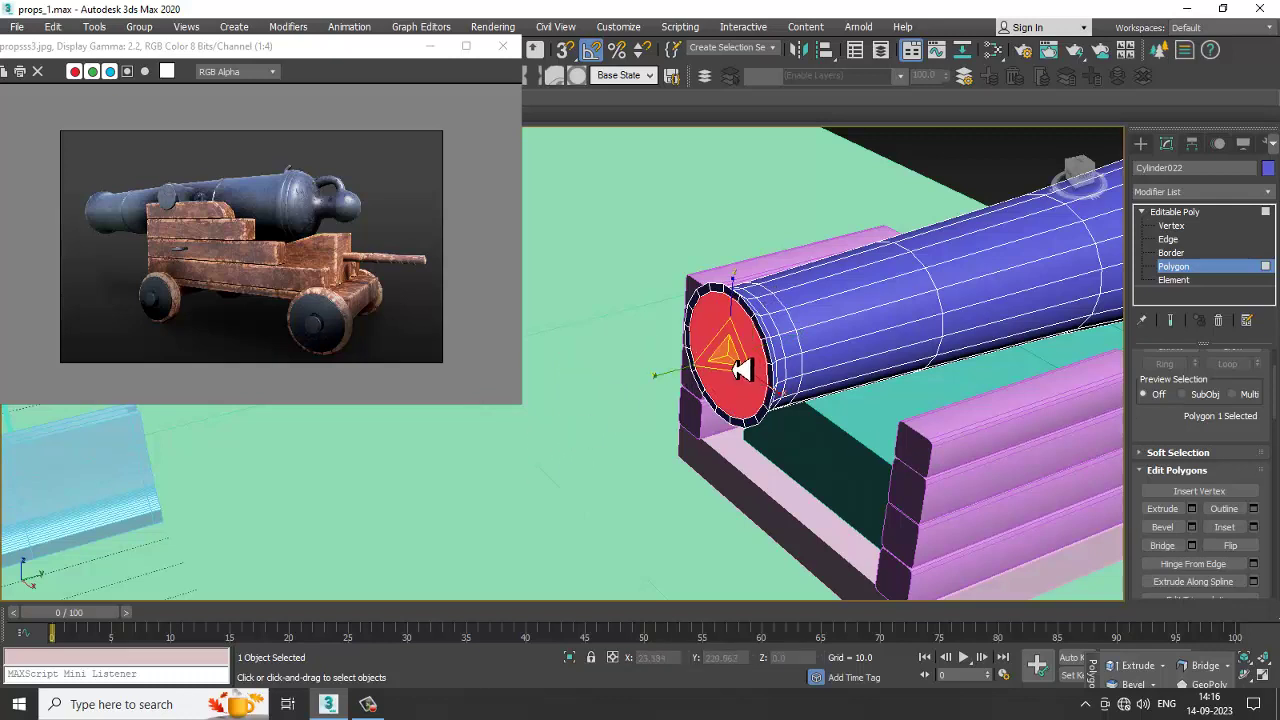
{"action": "key", "text": "w"}
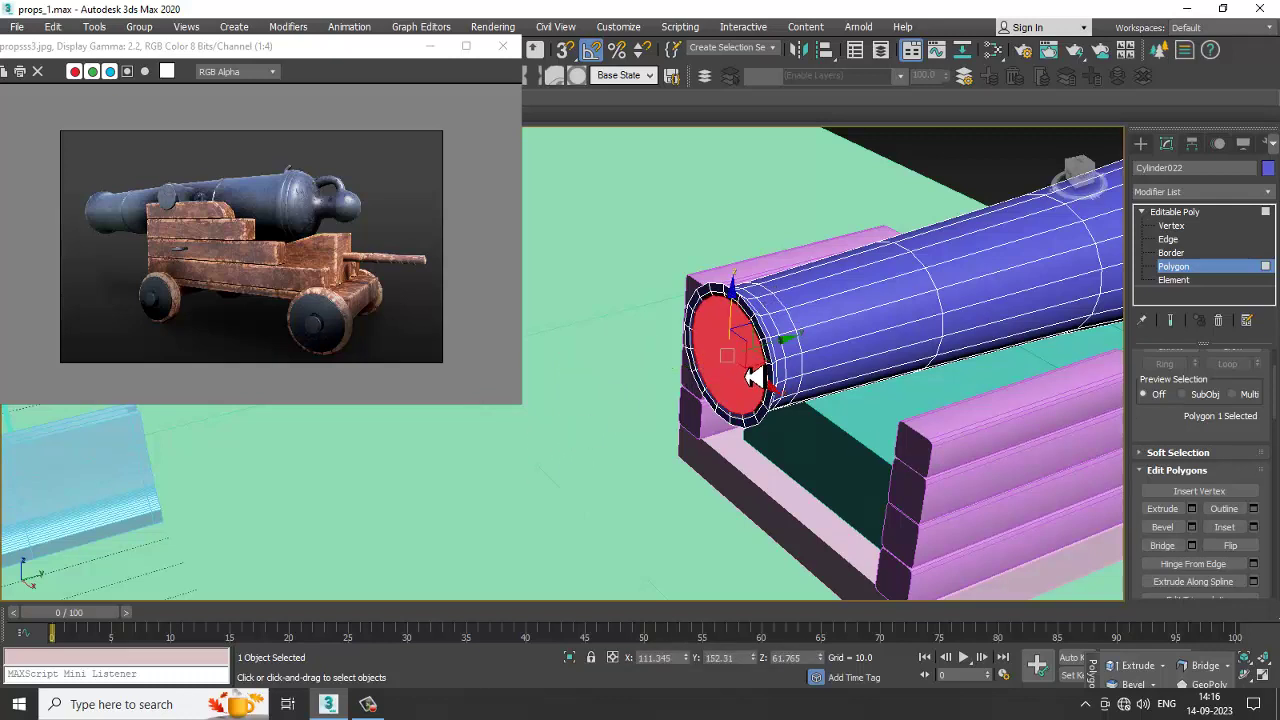
{"action": "key", "text": "Delete"}
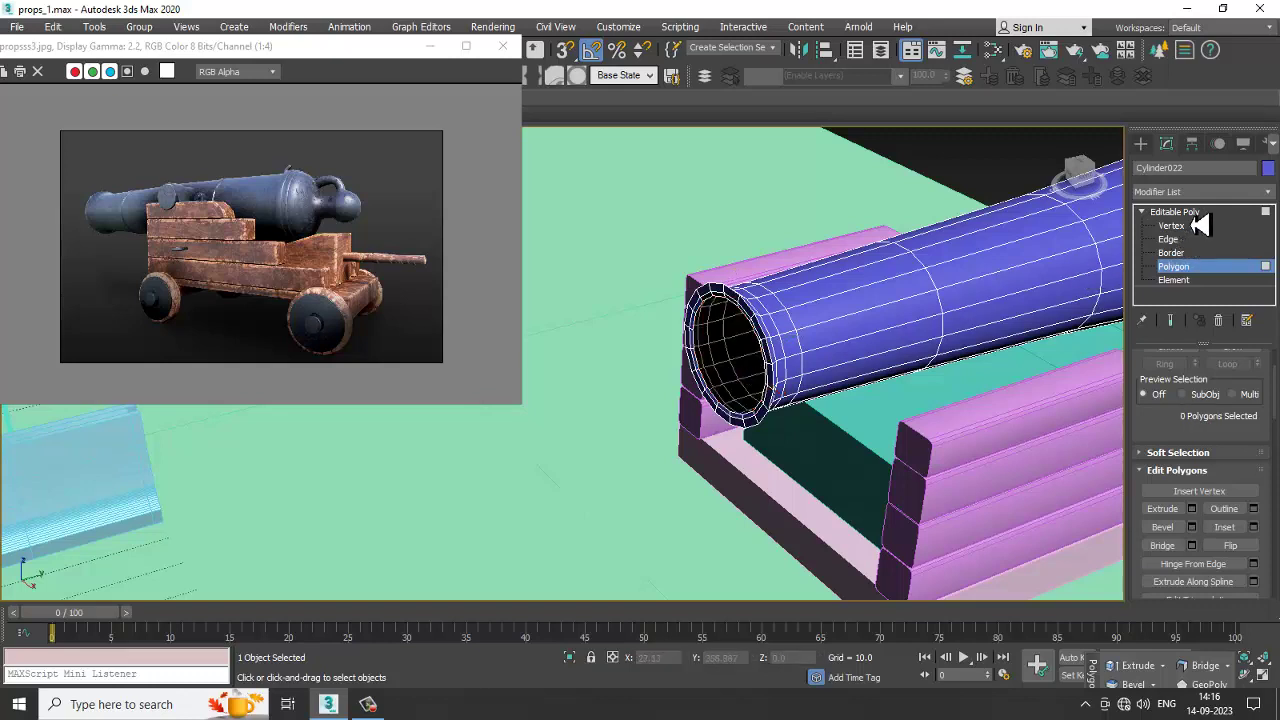
{"action": "left_click", "coordinate": [1196, 214]}
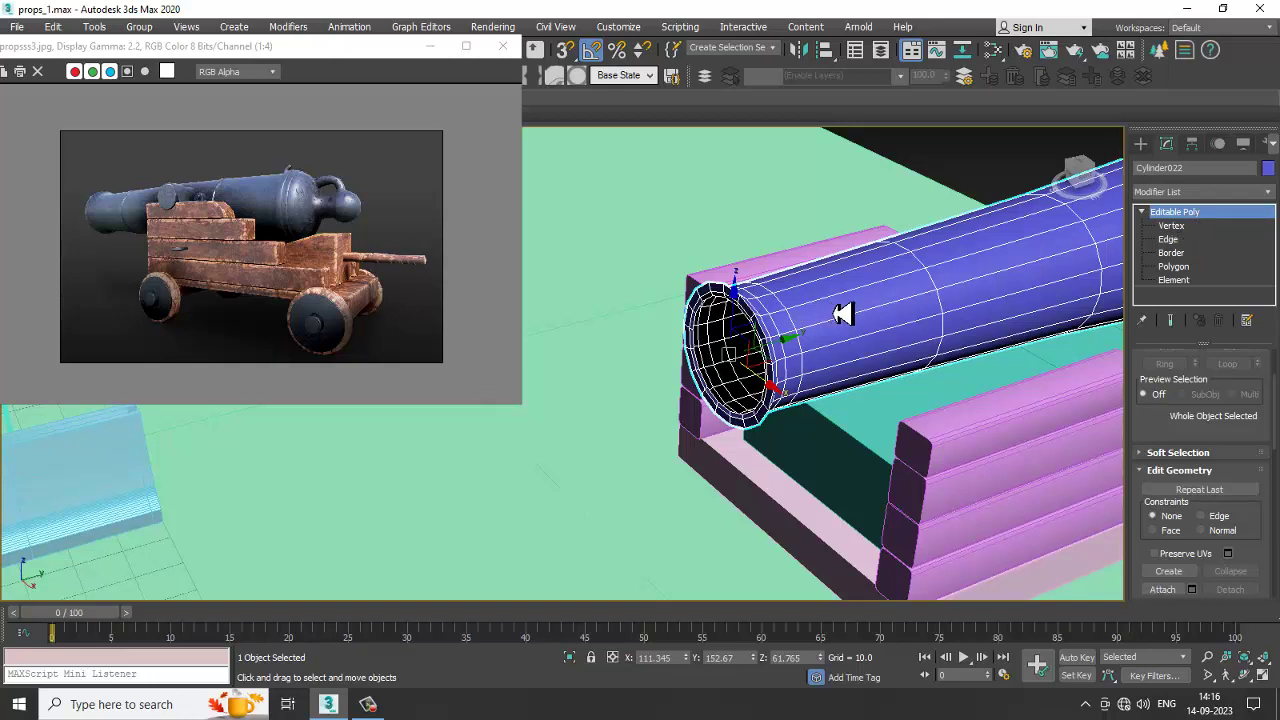
Step: Move the whole barrel forward along its length to about Y 112 in the Left view
{"action": "middle_click_drag", "start_coordinate": [980, 318], "coordinate": [814, 329]}
{"action": "key", "text": "alt+w"}
{"action": "middle_click_drag", "start_coordinate": [906, 229], "coordinate": [819, 224]}
{"action": "middle_click", "coordinate": [420, 551]}
{"action": "key", "text": "alt+w"}
{"action": "scroll", "coordinate": [471, 463], "scroll_direction": "down", "scroll_amount": 5}
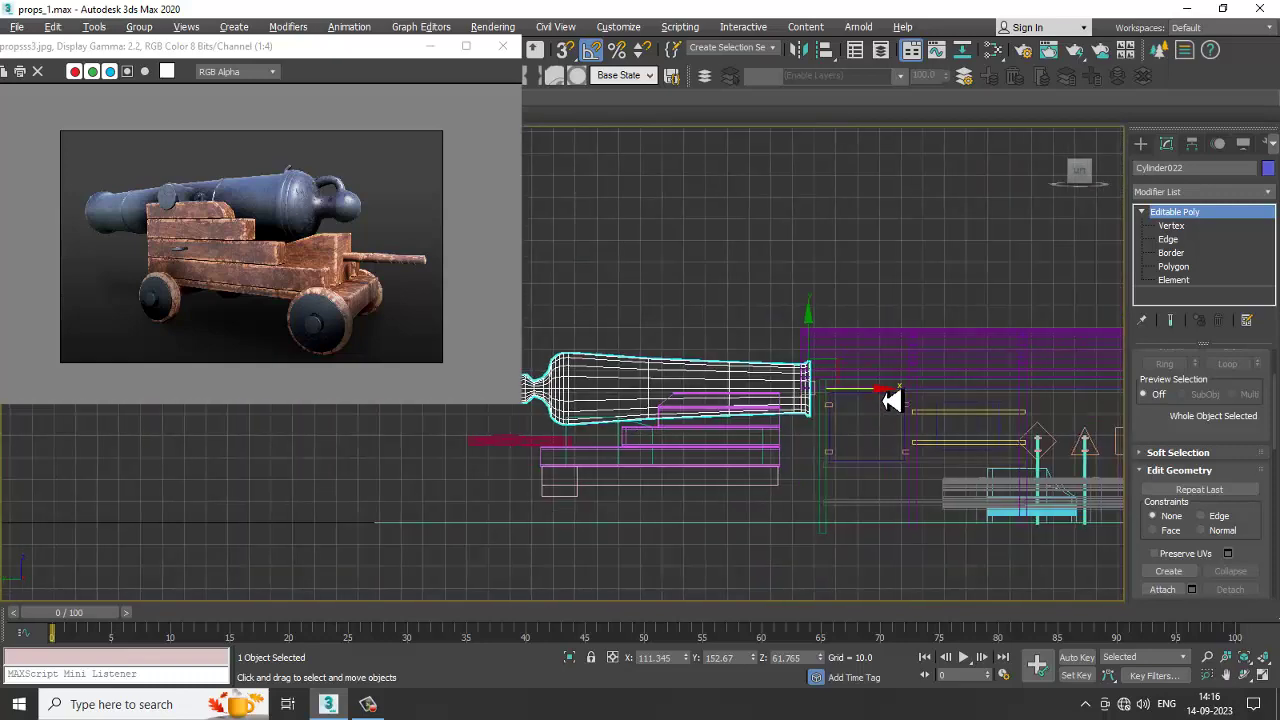
{"action": "left_click_drag", "start_coordinate": [885, 401], "coordinate": [970, 400]}
{"action": "key", "text": "alt+w"}
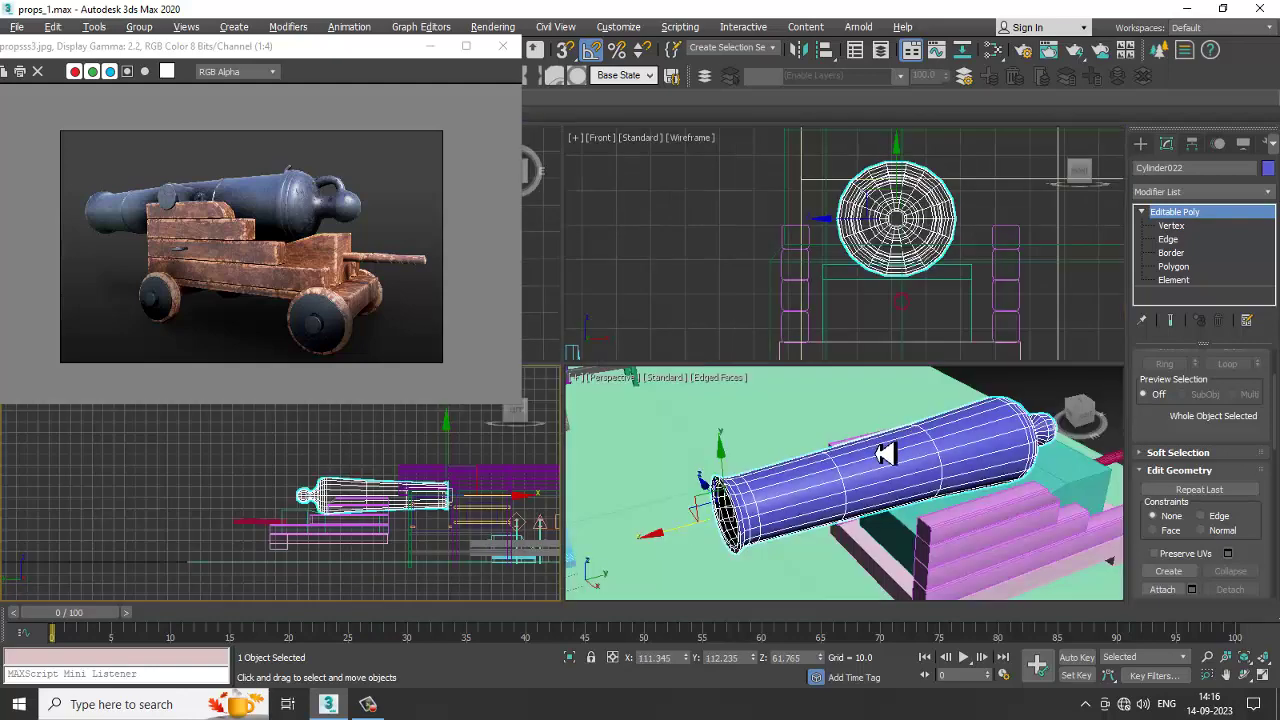
Step: Draw an open three-segment, upside-down U line about 8 units tall over the front end of the carriage's top plank in the Left view
{"action": "middle_click_drag", "start_coordinate": [930, 500], "coordinate": [971, 451], "text": "alt"}
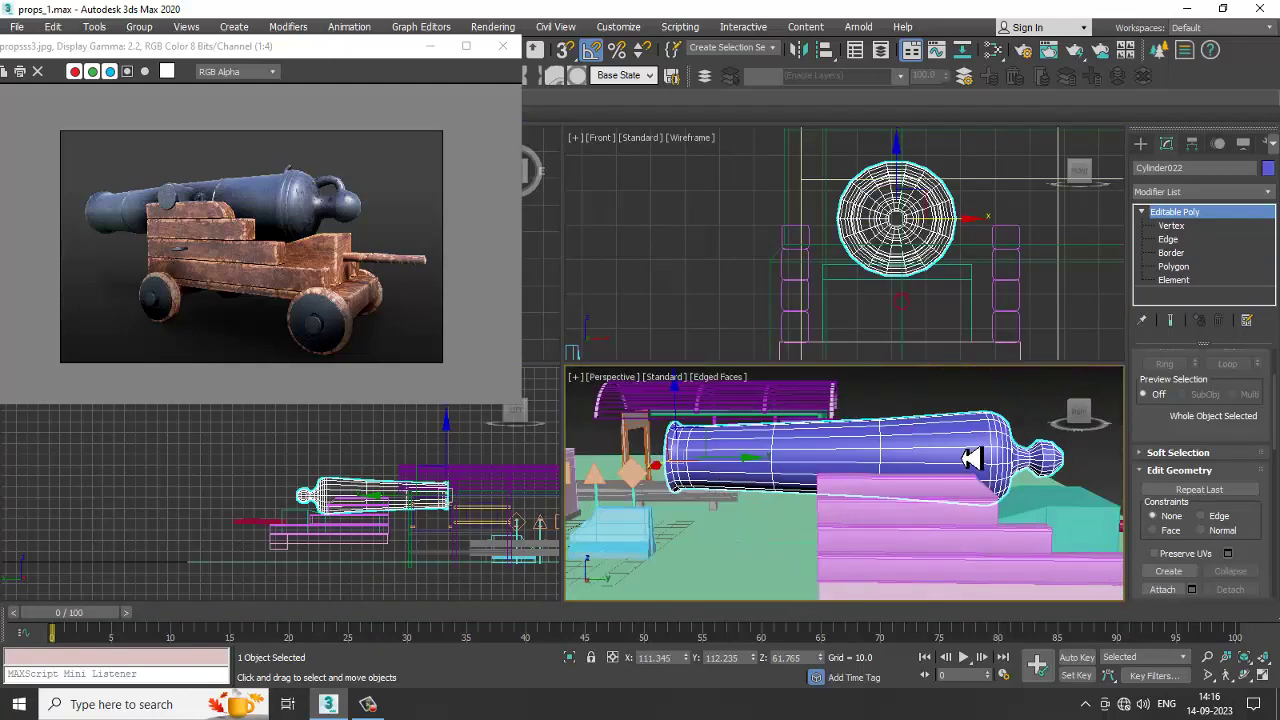
{"action": "middle_click_drag", "start_coordinate": [917, 264], "coordinate": [899, 264]}
{"action": "key", "text": "alt+w"}
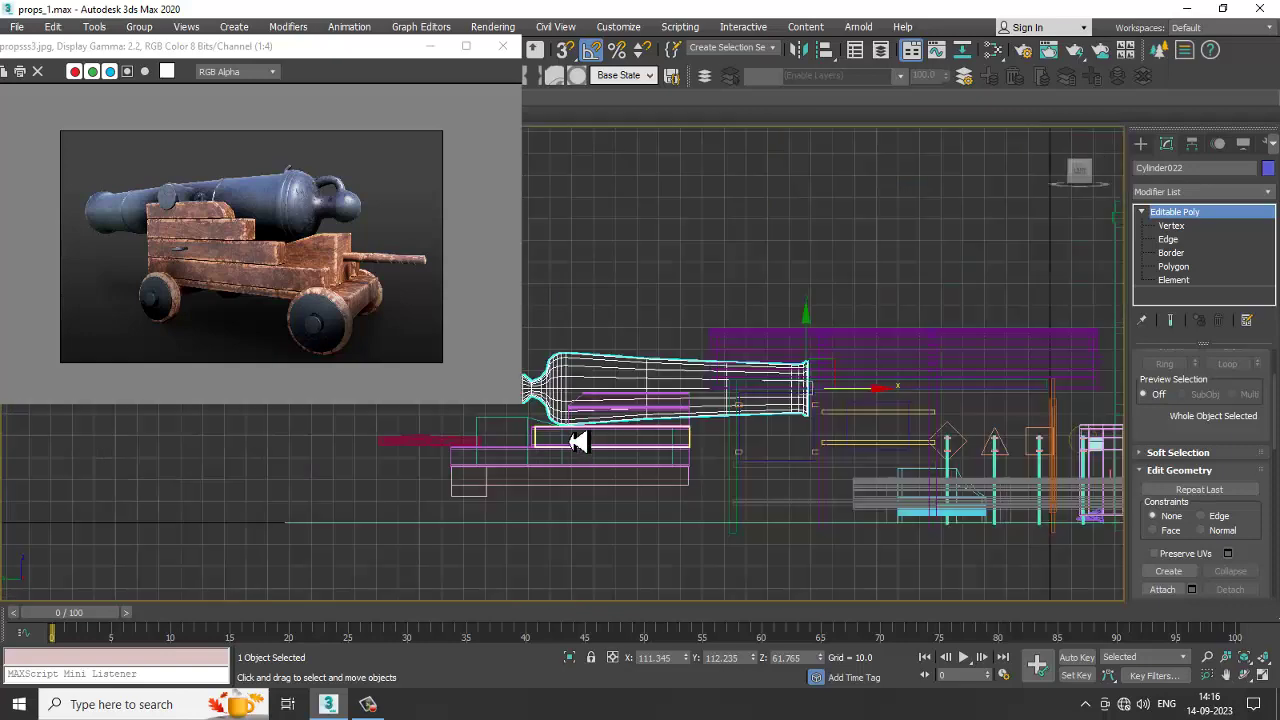
{"action": "scroll", "coordinate": [571, 443], "scroll_direction": "up", "scroll_amount": 8}
{"action": "scroll", "coordinate": [785, 390], "scroll_direction": "up", "scroll_amount": 4}
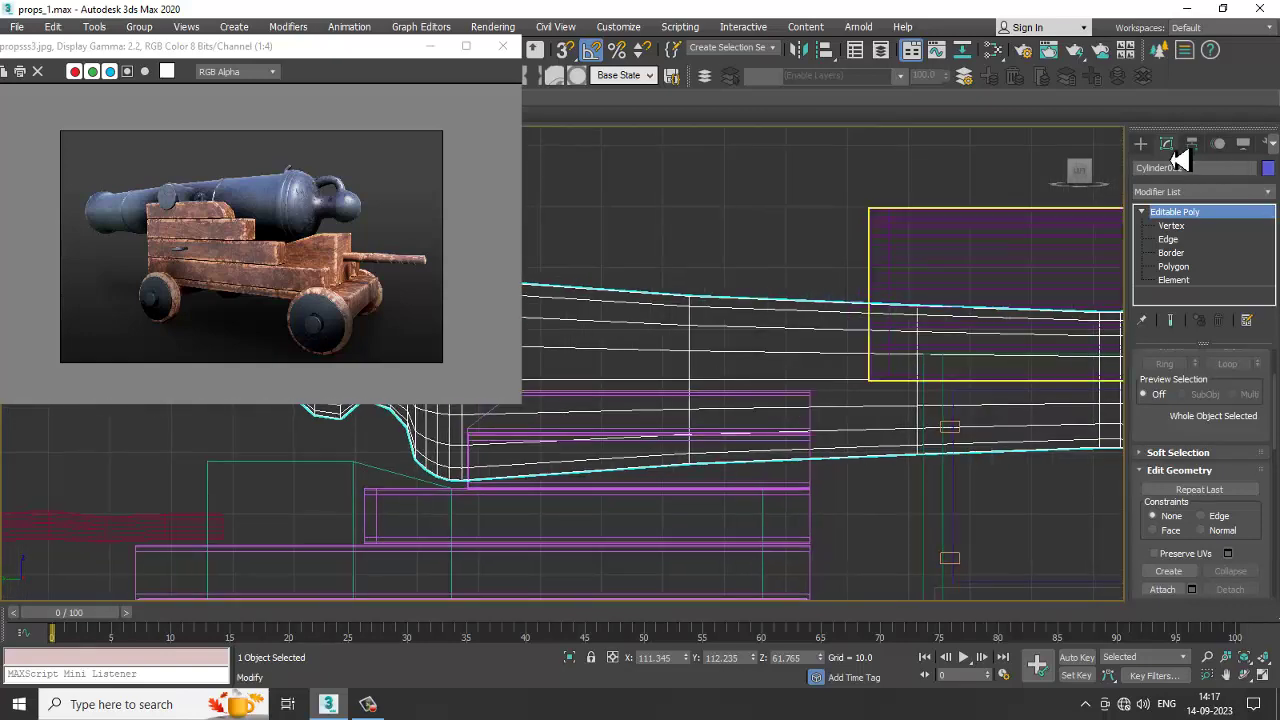
{"action": "left_click", "coordinate": [1140, 143]}
{"action": "left_click", "coordinate": [1158, 166]}
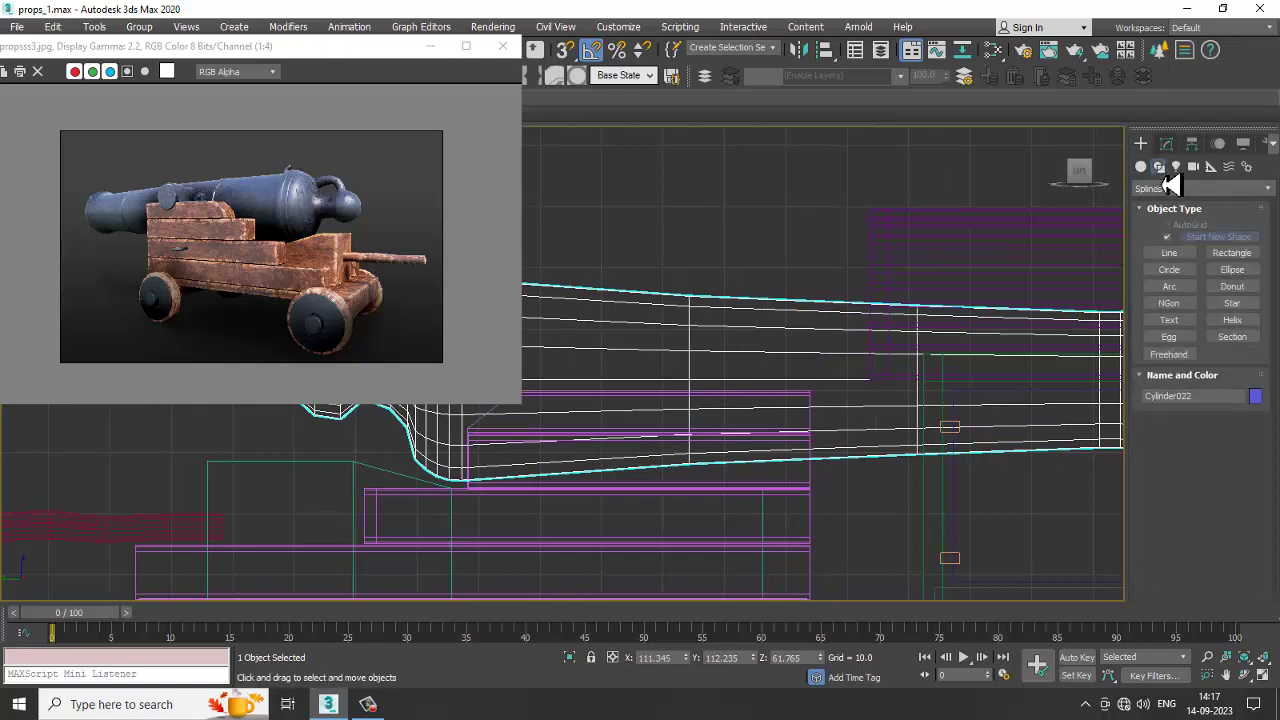
{"action": "left_click", "coordinate": [1169, 253]}
{"action": "middle_click_drag", "start_coordinate": [777, 349], "coordinate": [877, 374]}
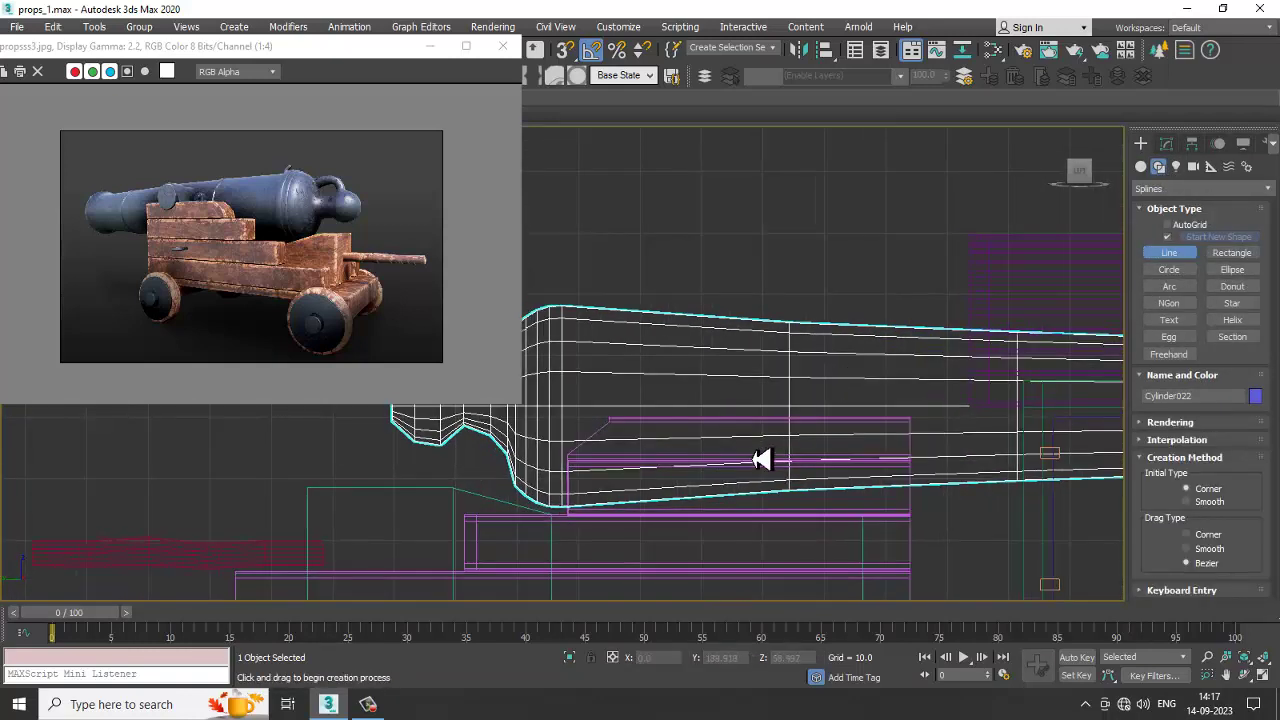
{"action": "left_click", "coordinate": [831, 437]}
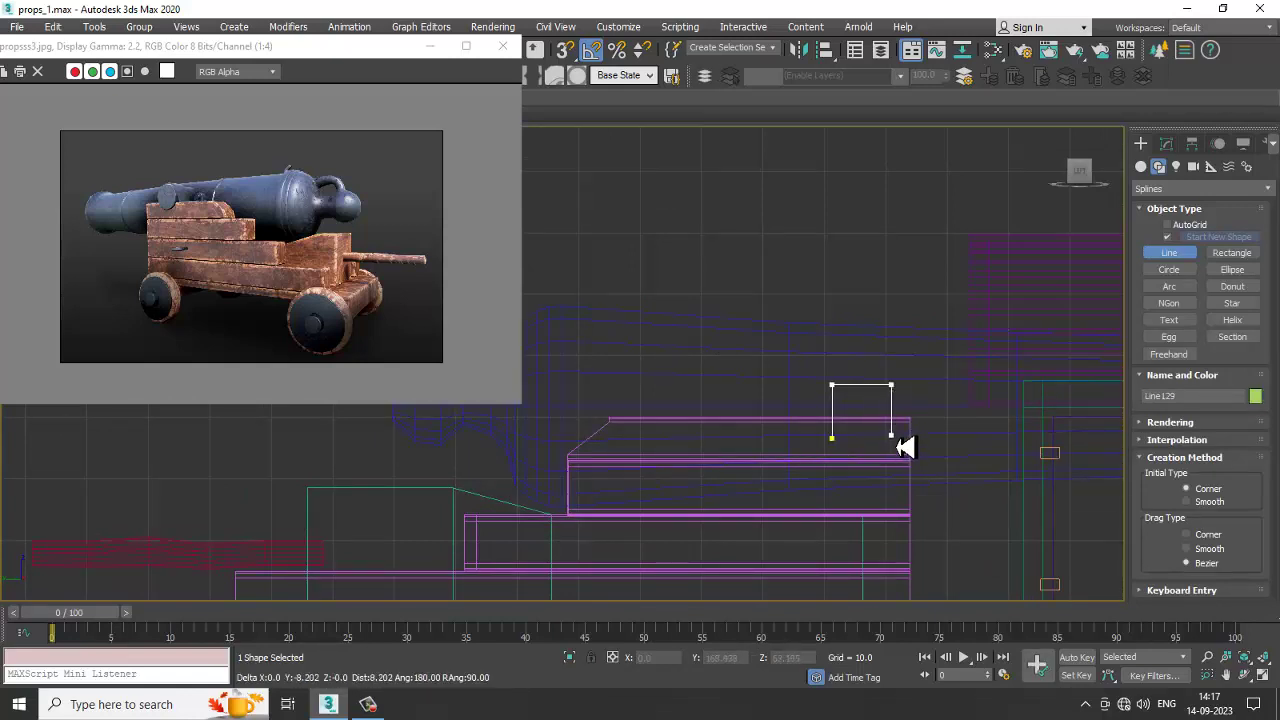
{"action": "right_click", "coordinate": [898, 440]}
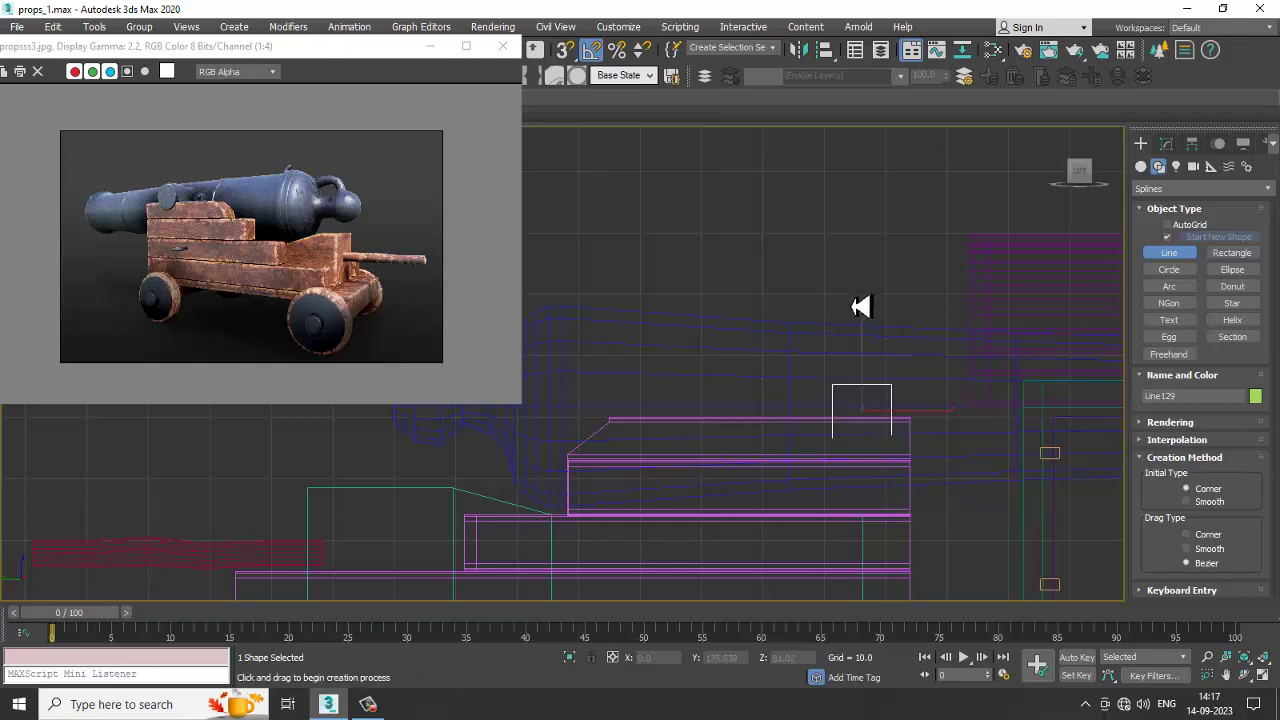
Step: Raise the U line's two top vertices slightly and fillet both corners by about 4.1 to form a rounded arch
{"action": "key", "text": "w"}
{"action": "scroll", "coordinate": [872, 365], "scroll_direction": "up", "scroll_amount": 3}
{"action": "key", "text": "1"}
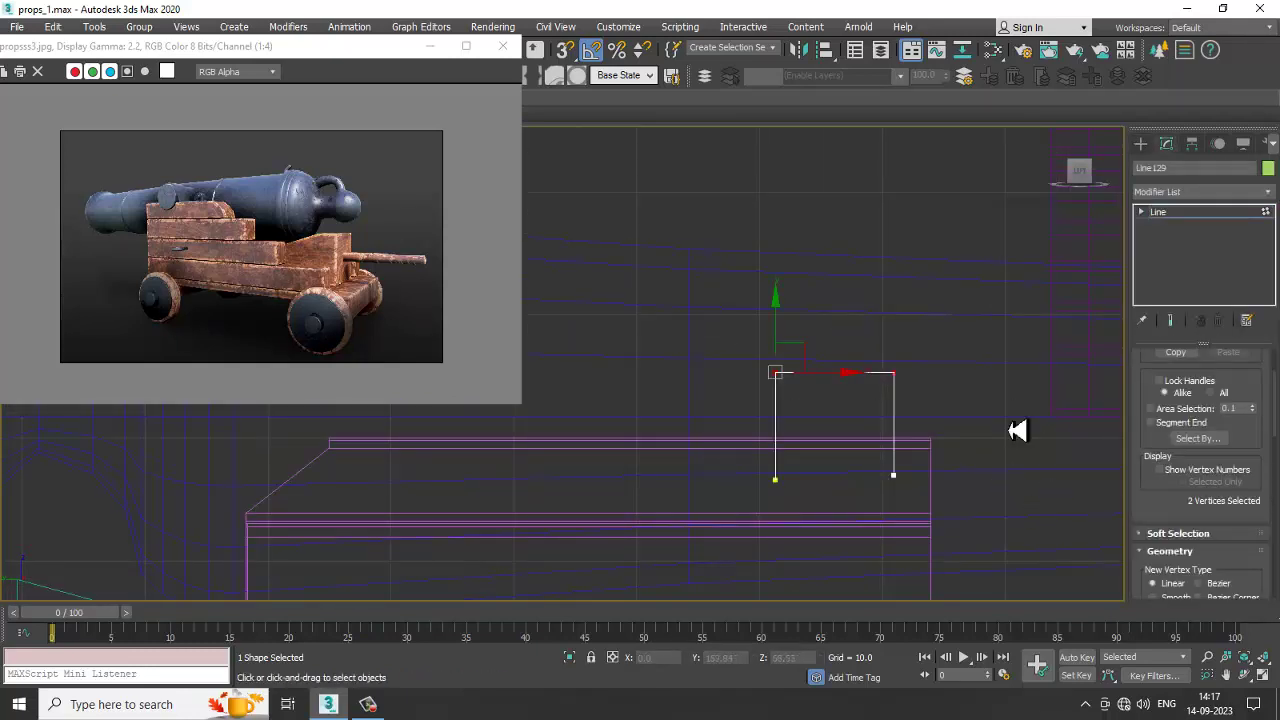
{"action": "left_click_drag", "start_coordinate": [777, 330], "coordinate": [777, 326]}
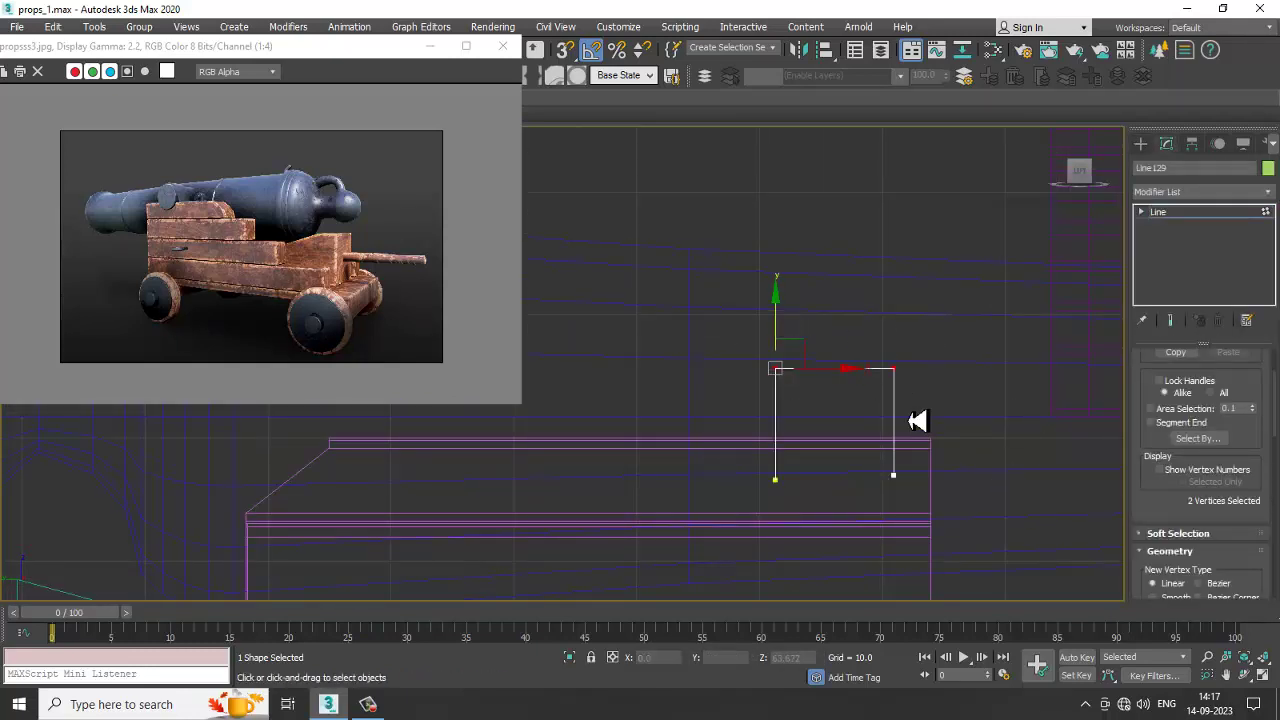
{"action": "scroll", "coordinate": [1197, 521], "scroll_direction": "down", "scroll_amount": 5}
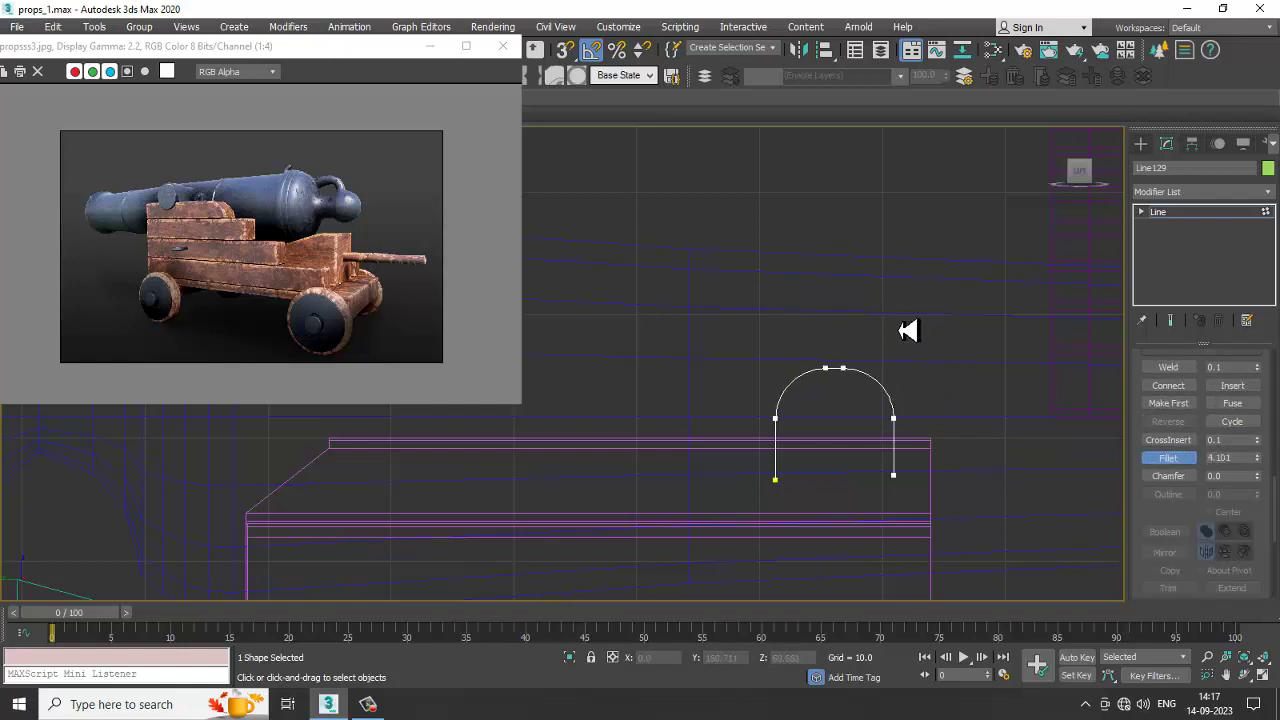
{"action": "left_click", "coordinate": [1200, 213]}
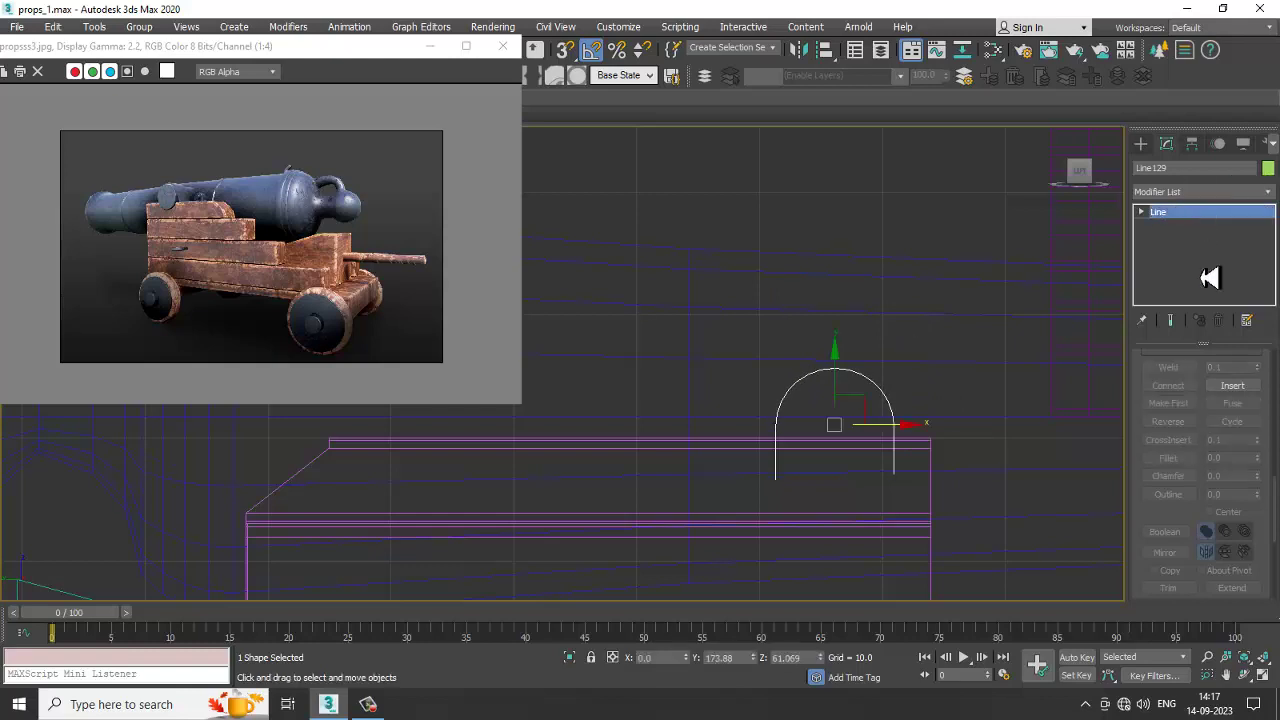
Step: Enable viewport rendering for the arch line and give it a rectangular cross-section
{"action": "scroll", "coordinate": [1149, 410], "scroll_direction": "up", "scroll_amount": 5}
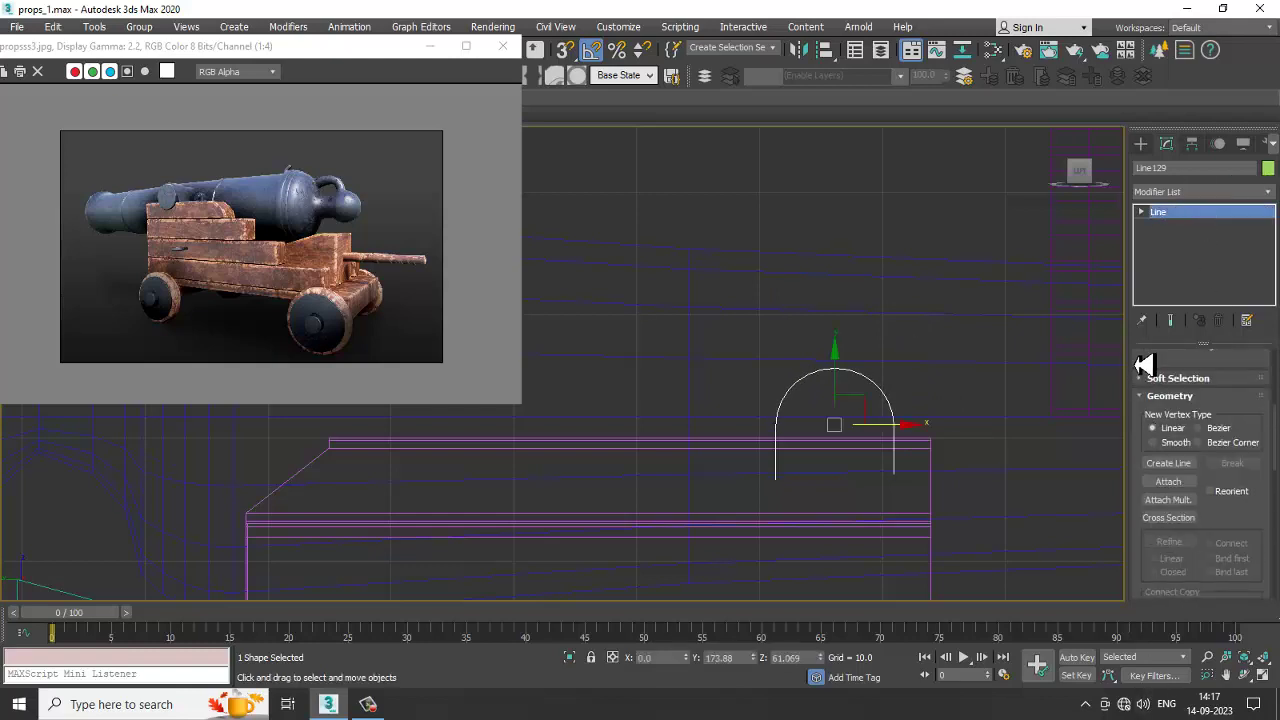
{"action": "scroll", "coordinate": [1145, 370], "scroll_direction": "up", "scroll_amount": 5}
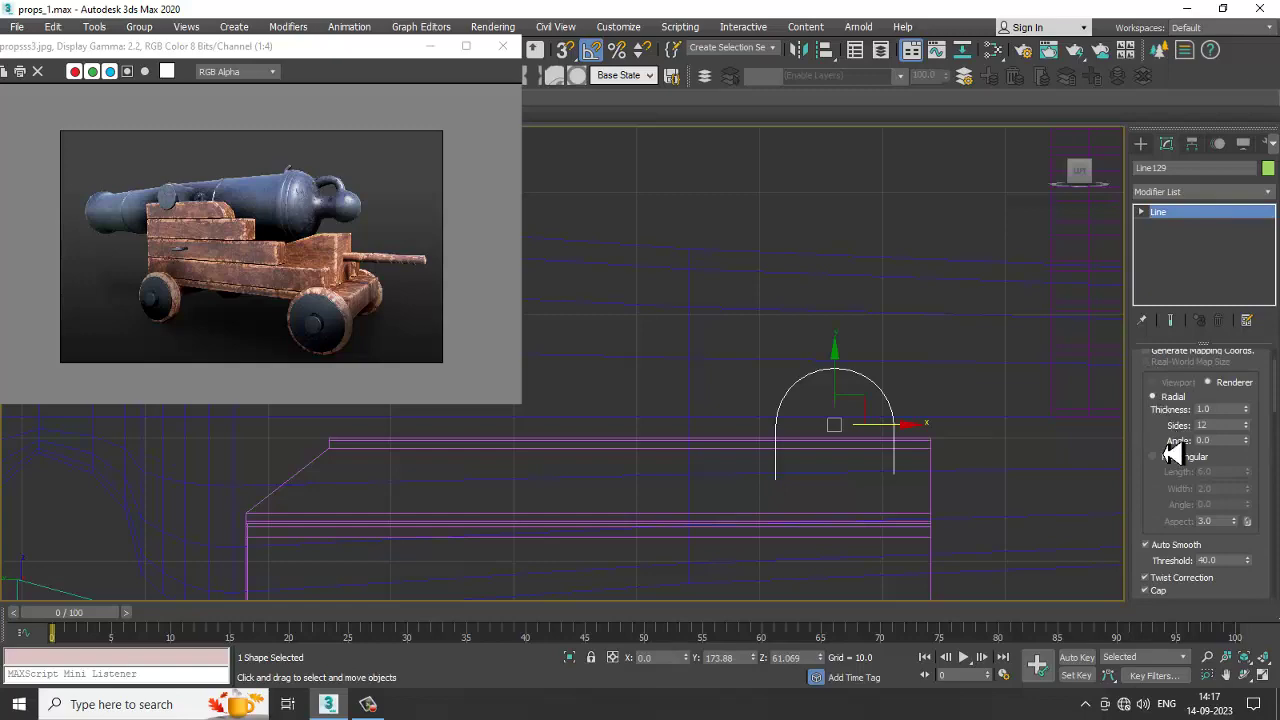
{"action": "scroll", "coordinate": [1160, 445], "scroll_direction": "up", "scroll_amount": 2}
{"action": "left_click", "coordinate": [1146, 371]}
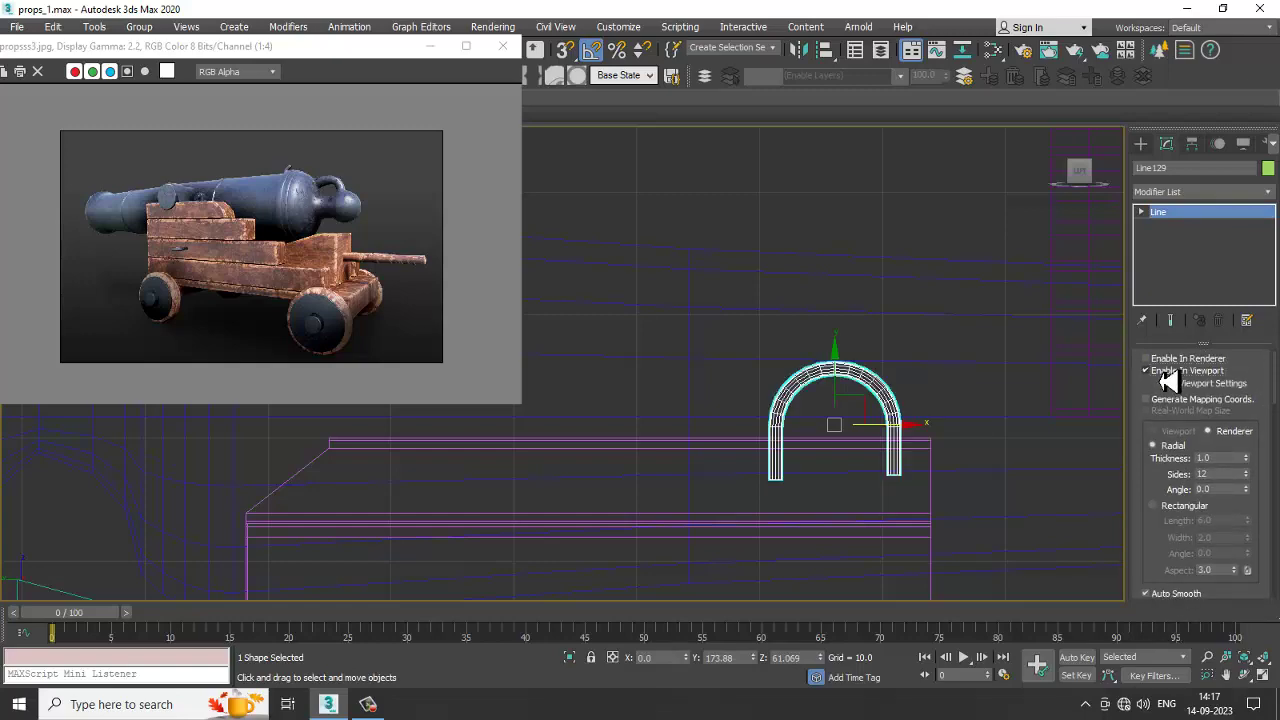
{"action": "left_click", "coordinate": [1181, 508]}
Step: Move the arch bracket to about X 142.5 onto the carriage's side plank and set its rectangular section length to 6.18
{"action": "key", "text": "alt+w"}
{"action": "right_click", "coordinate": [860, 457]}
{"action": "key", "text": "alt+w"}
{"action": "key", "text": "z"}
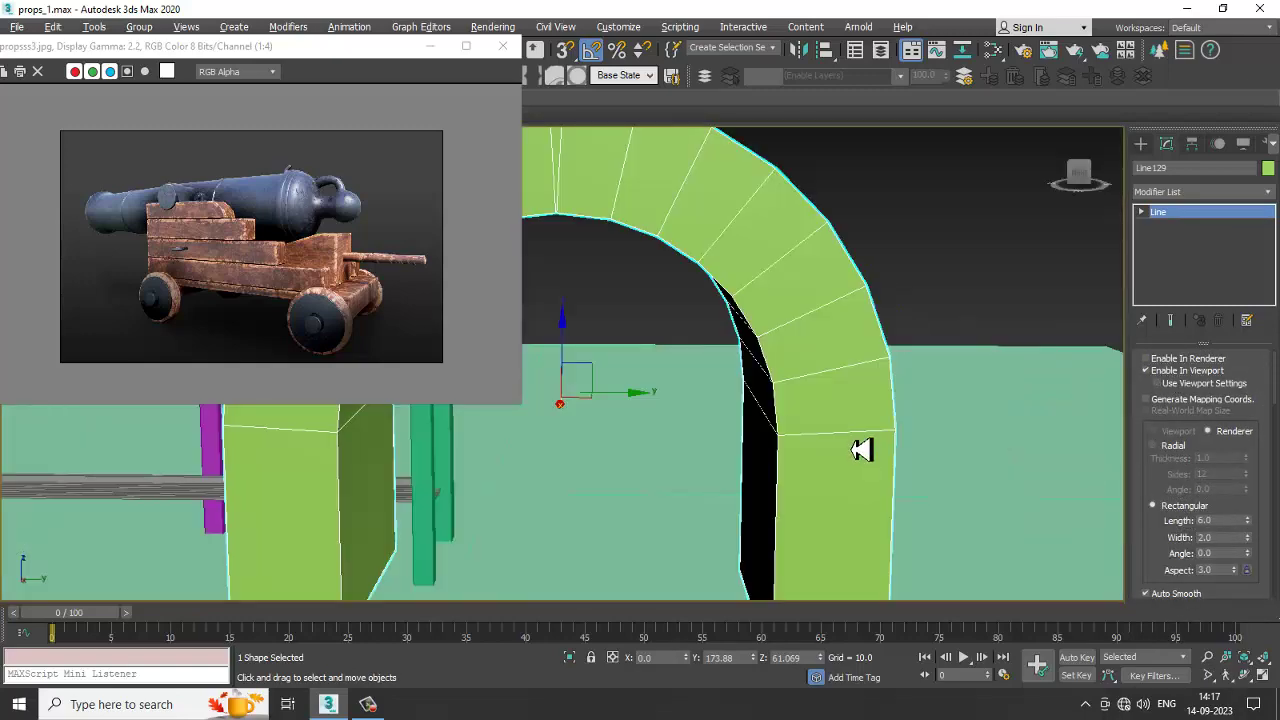
{"action": "scroll", "coordinate": [862, 450], "scroll_direction": "down", "scroll_amount": 10}
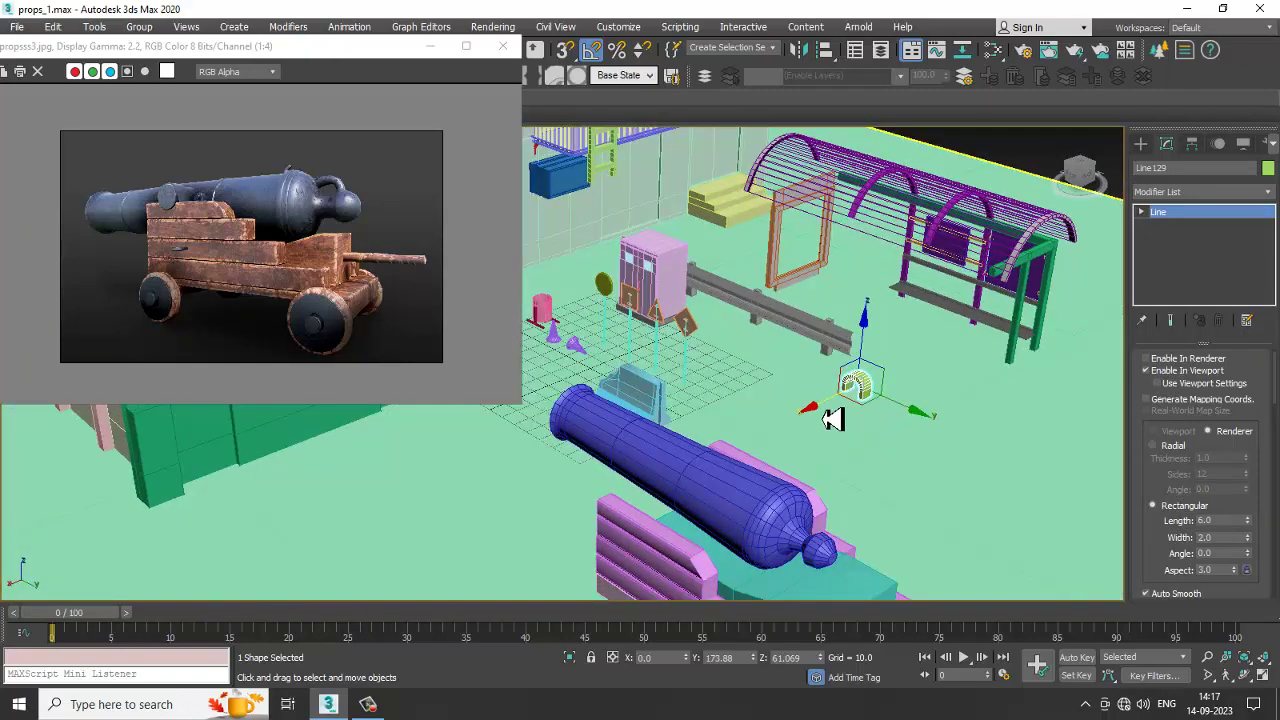
{"action": "left_click_drag", "start_coordinate": [833, 419], "coordinate": [608, 503]}
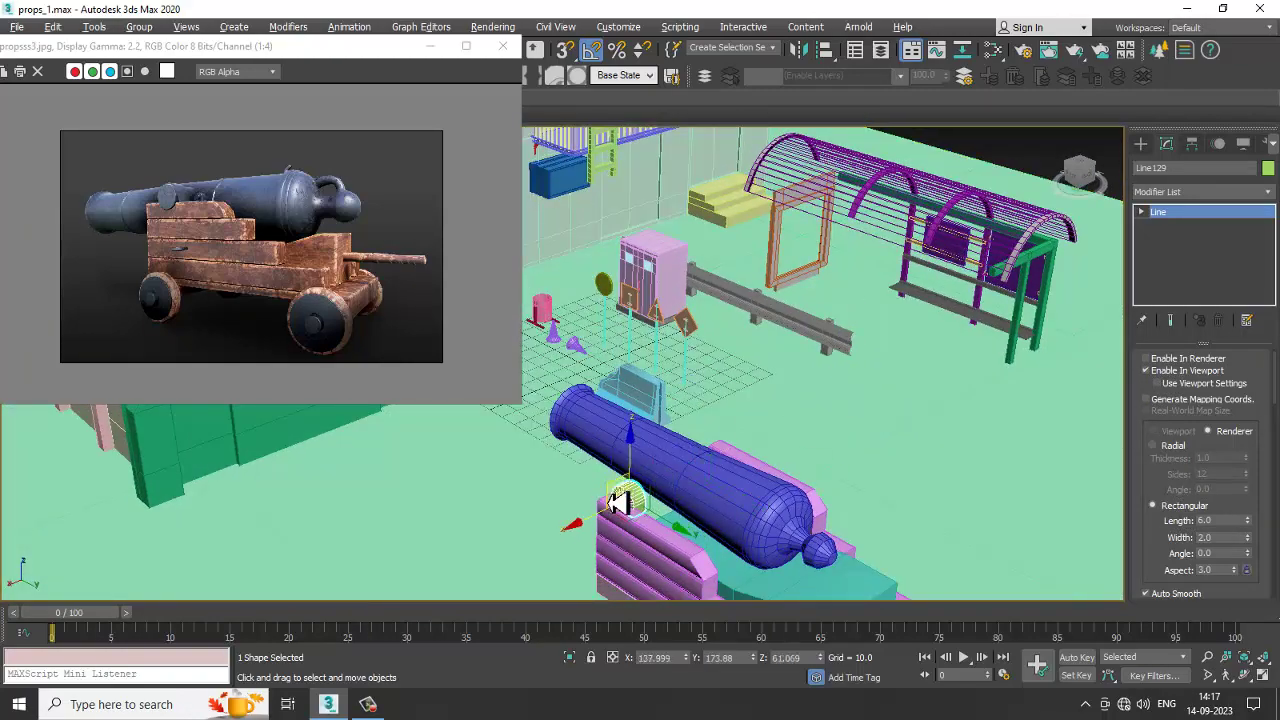
{"action": "middle_click_drag", "start_coordinate": [612, 503], "coordinate": [779, 445], "text": "alt"}
{"action": "scroll", "coordinate": [704, 461], "scroll_direction": "up", "scroll_amount": 2}
{"action": "left_click_drag", "start_coordinate": [759, 378], "coordinate": [716, 383]}
{"action": "middle_click_drag", "start_coordinate": [829, 383], "coordinate": [1110, 483], "text": "alt"}
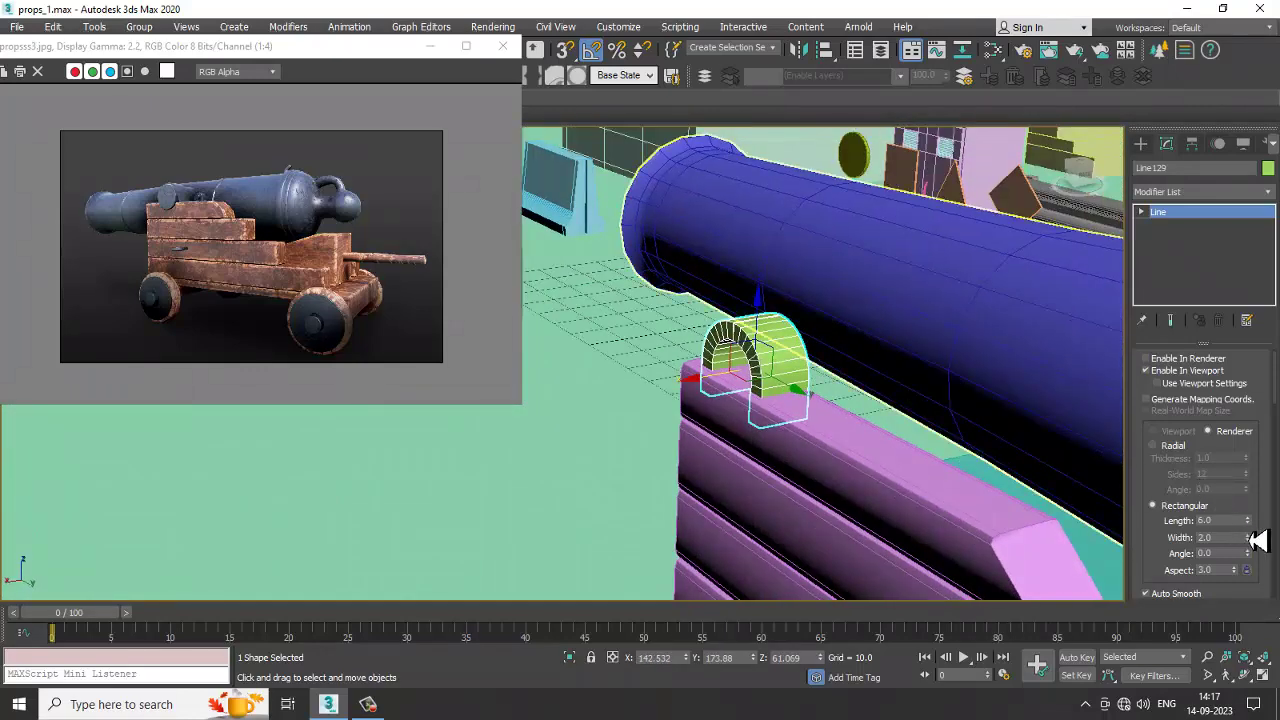
{"action": "left_click_drag", "start_coordinate": [1253, 530], "coordinate": [1260, 523]}
{"action": "scroll", "coordinate": [963, 409], "scroll_direction": "up", "scroll_amount": 8}
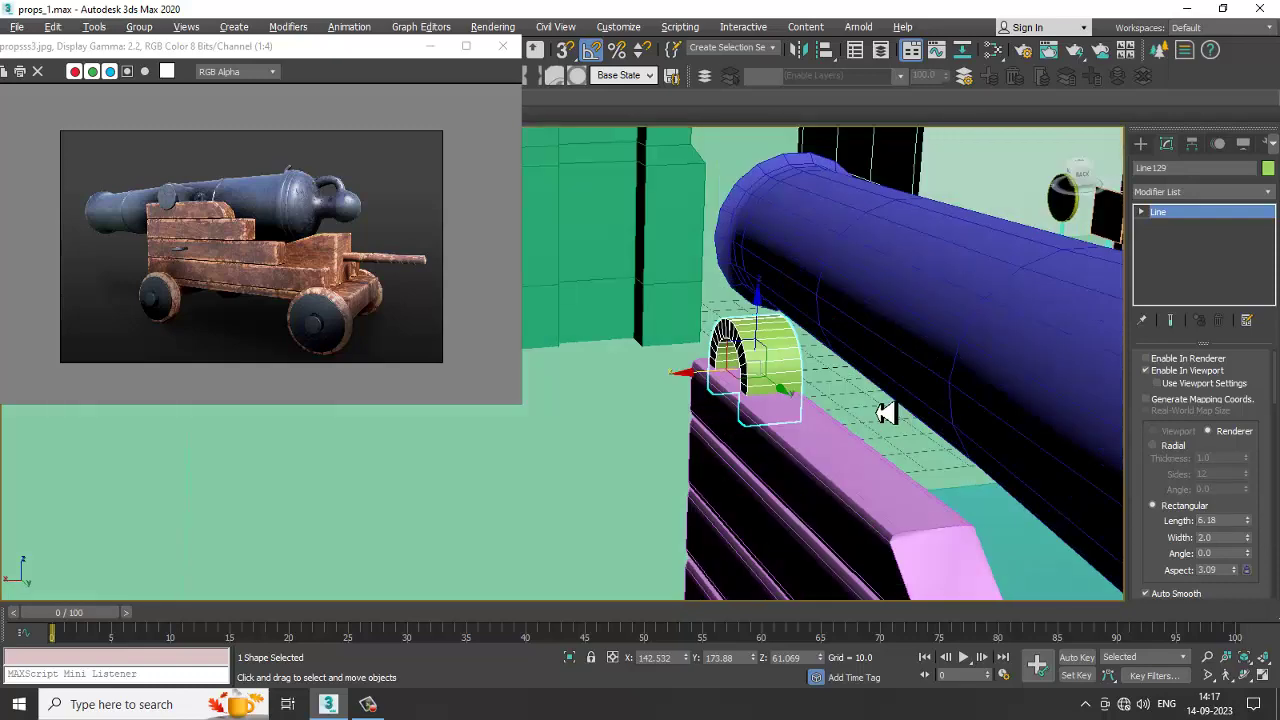
Step: Make one independent copy of the arch bracket on the opposite side plank at about X 81.4
{"action": "scroll", "coordinate": [794, 363], "scroll_direction": "down", "scroll_amount": 10}
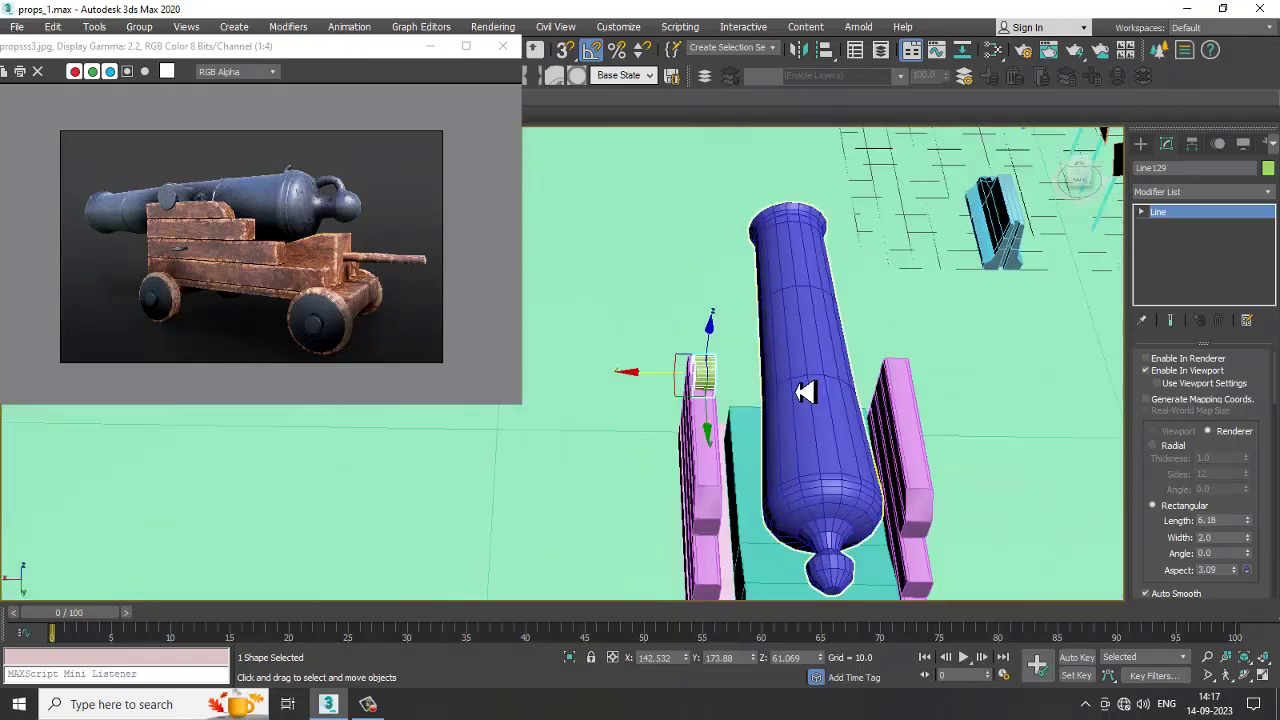
{"action": "mouse_move", "coordinate": [703, 376]}
{"action": "left_mouse_down", "text": "shift"}
{"action": "mouse_move", "coordinate": [858, 398]}
{"action": "mouse_move", "coordinate": [845, 396]}
{"action": "left_mouse_up", "text": "shift"}
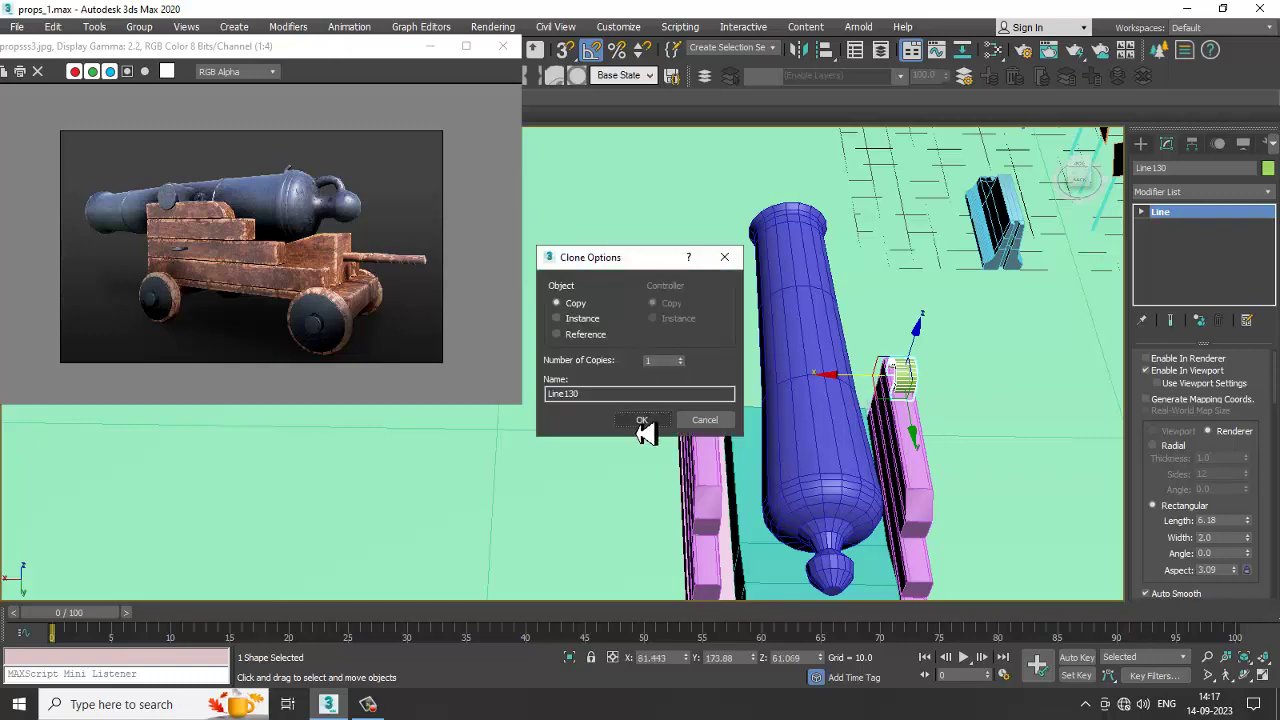
{"action": "left_click", "coordinate": [643, 425]}
Step: Select both arch brackets in the Left view and raise them together by about 1 unit
{"action": "key", "text": "alt+w"}
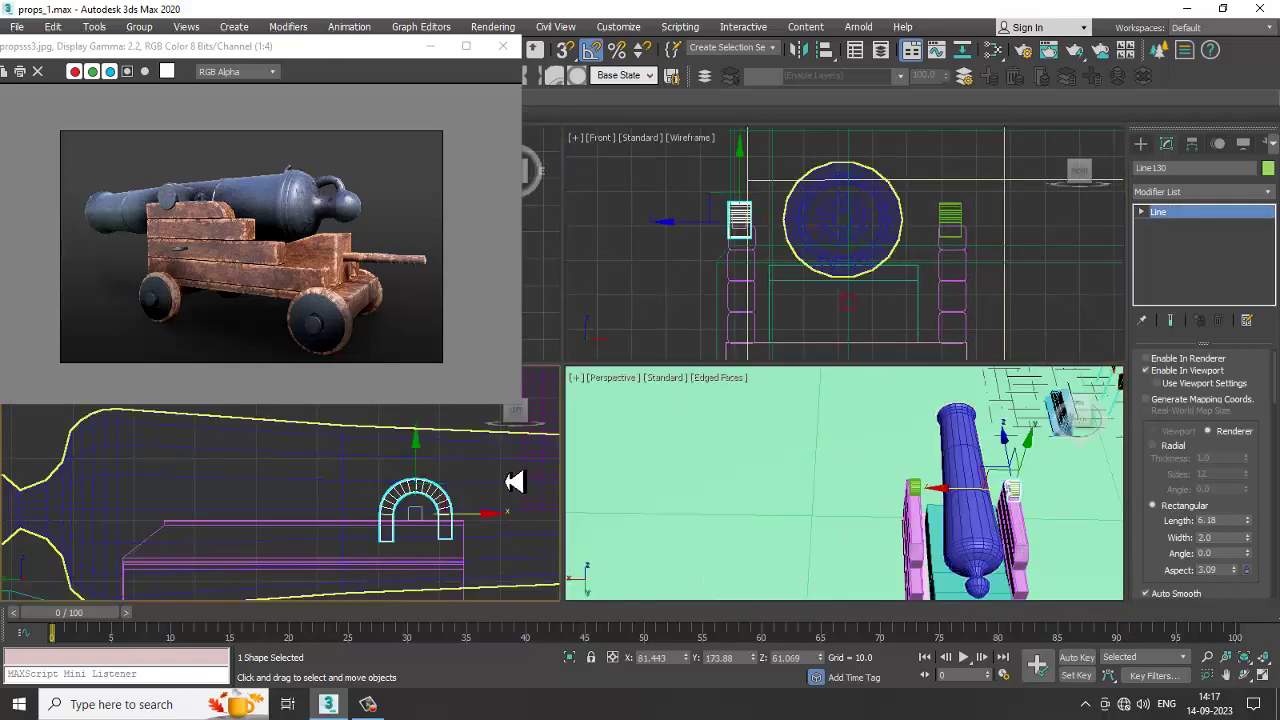
{"action": "key", "text": "alt+w"}
{"action": "scroll", "coordinate": [851, 314], "scroll_direction": "up", "scroll_amount": 3}
{"action": "left_click", "coordinate": [938, 325]}
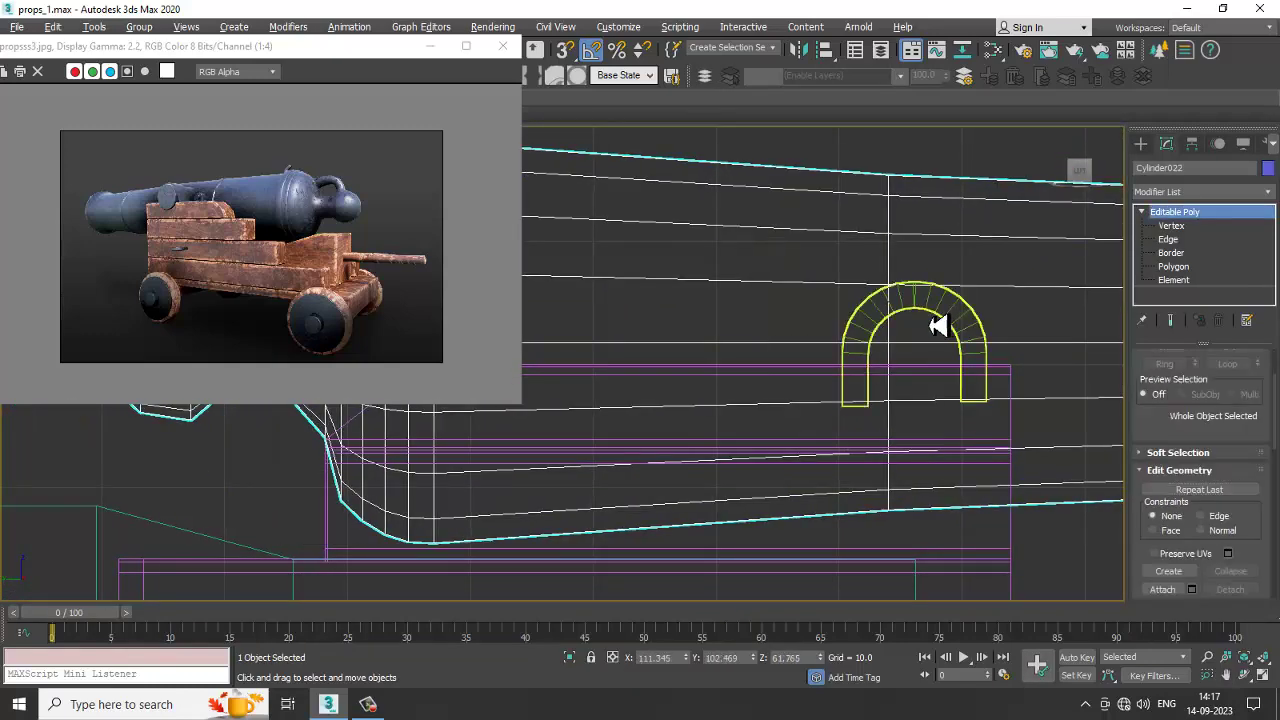
{"action": "key", "text": "ctrl+z"}
{"action": "left_click_drag", "start_coordinate": [818, 311], "coordinate": [918, 280]}
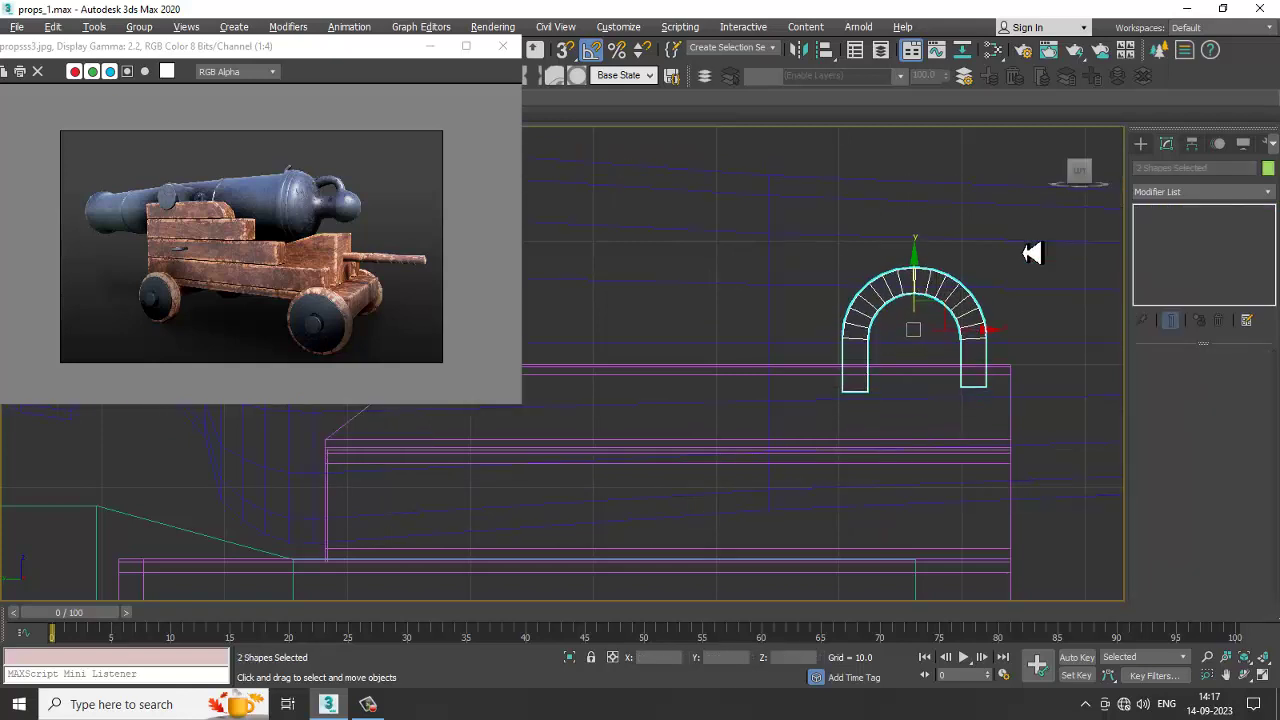
Step: Draw a cylinder about 4.18 in radius and 3.78 high inside the arch in the Left view, centred near Y 173.8, Z 61.9
{"action": "left_click", "coordinate": [1141, 145]}
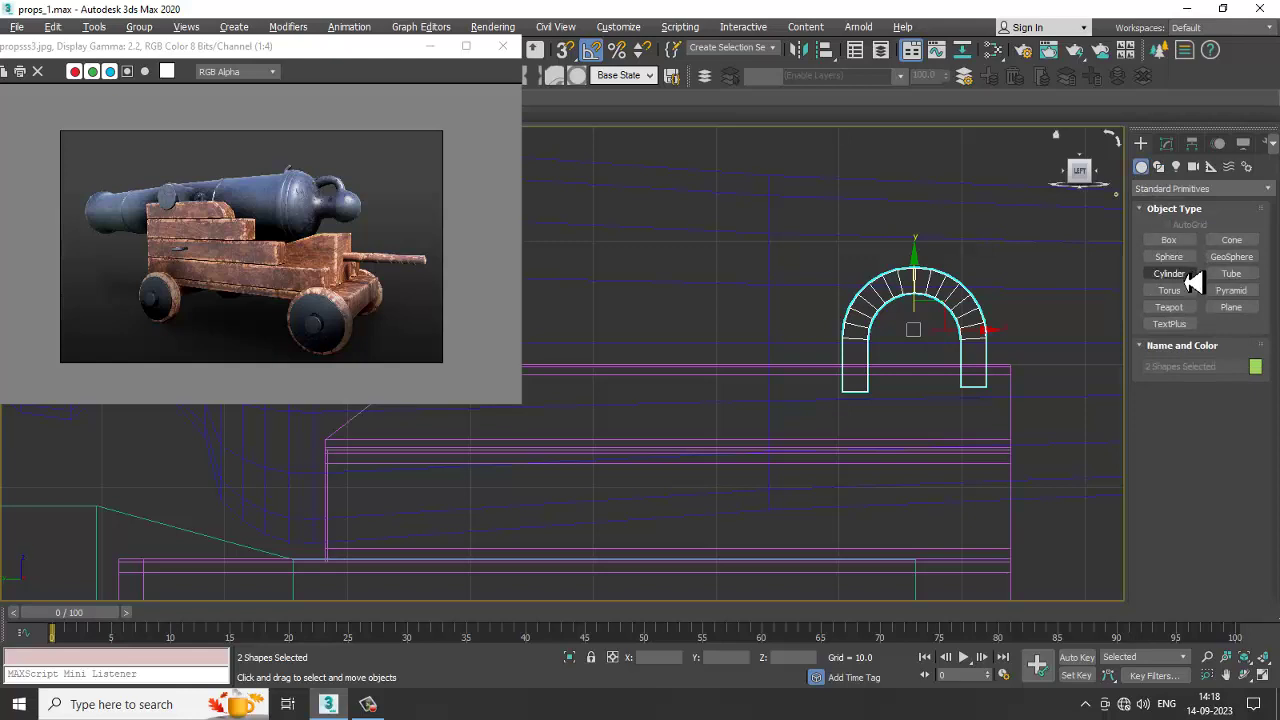
{"action": "left_click", "coordinate": [1170, 274]}
{"action": "left_click_drag", "start_coordinate": [921, 338], "coordinate": [960, 388]}
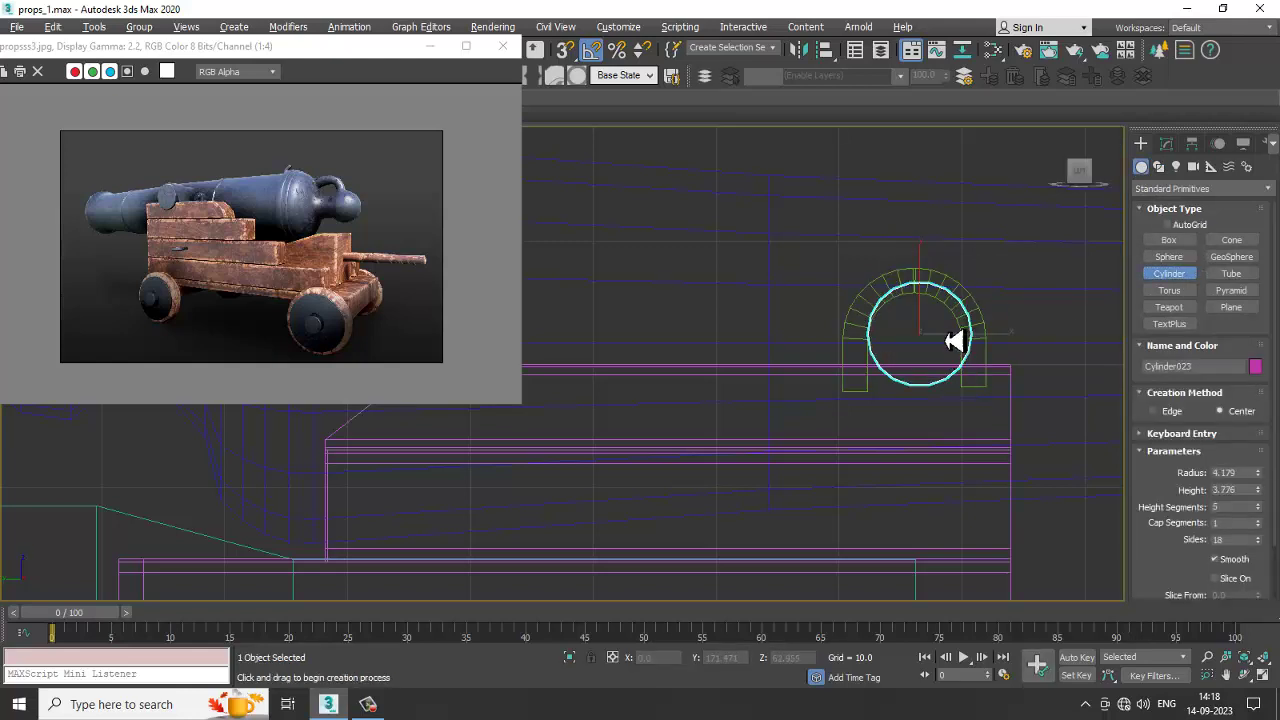
{"action": "left_click", "coordinate": [955, 341]}
{"action": "key", "text": "w"}
{"action": "left_click_drag", "start_coordinate": [976, 342], "coordinate": [975, 340]}
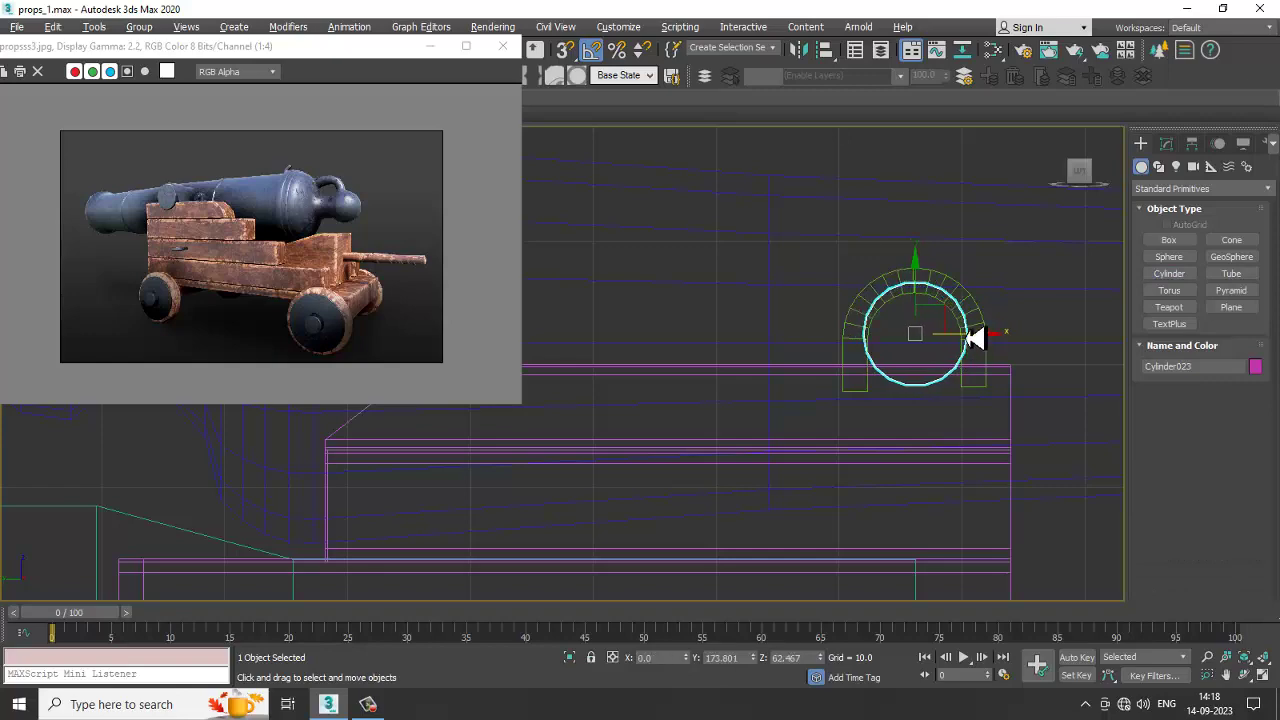
{"action": "left_click_drag", "start_coordinate": [930, 286], "coordinate": [935, 291]}
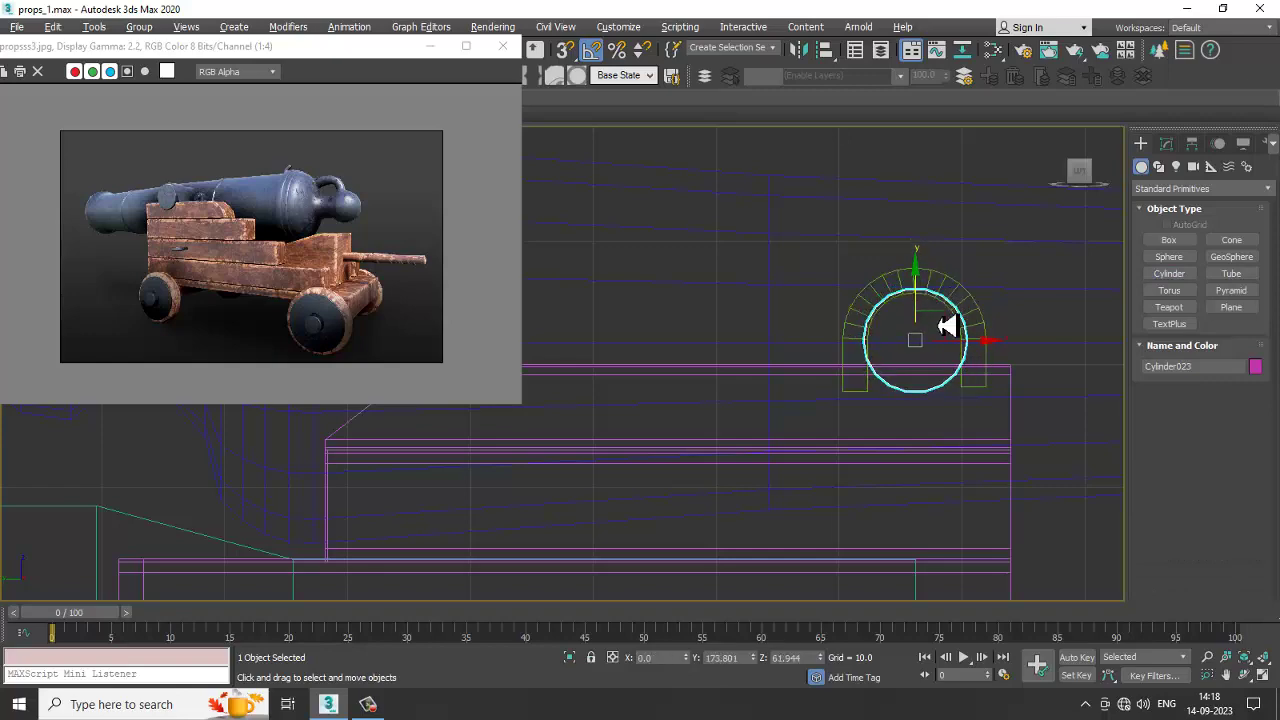
Step: Move the cylinder along X to about 80.8 so it sits inside the copied arch bracket
{"action": "key", "text": "alt+w"}
{"action": "middle_click", "coordinate": [934, 460]}
{"action": "key", "text": "z"}
{"action": "scroll", "coordinate": [918, 446], "scroll_direction": "down", "scroll_amount": 4}
{"action": "key", "text": "alt+w"}
{"action": "scroll", "coordinate": [914, 444], "scroll_direction": "down", "scroll_amount": 6}
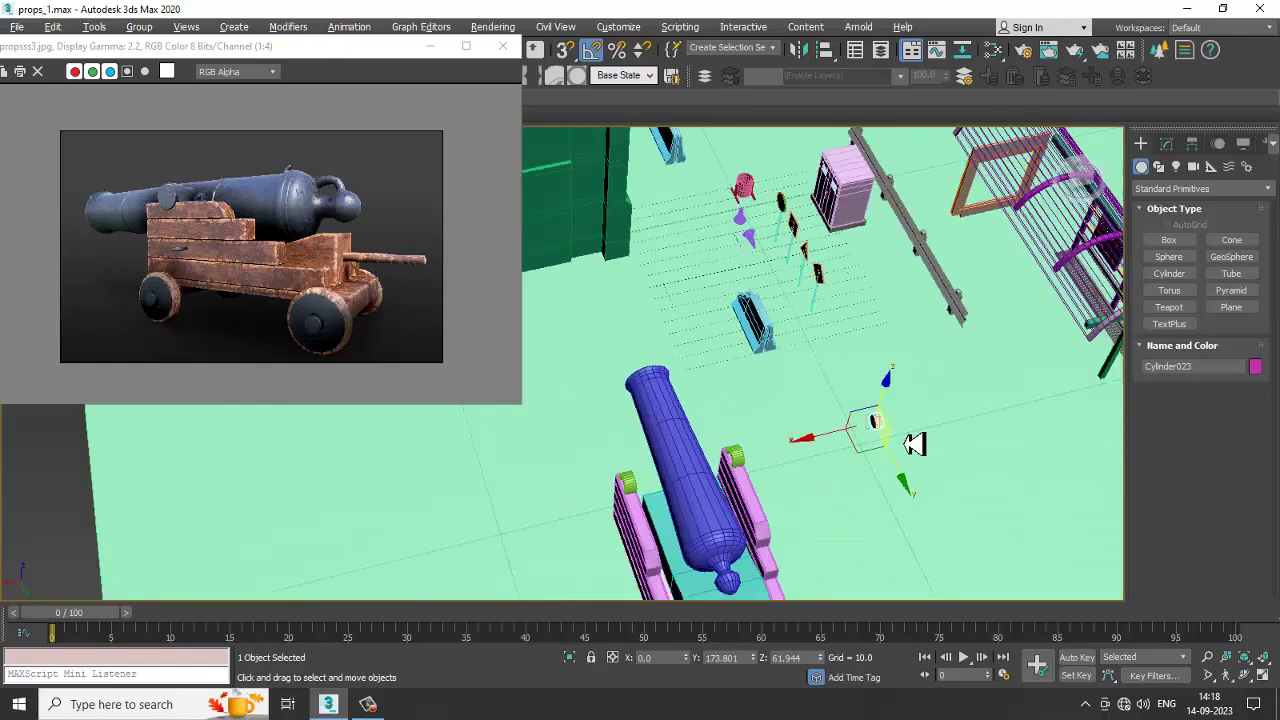
{"action": "middle_click_drag", "start_coordinate": [914, 444], "coordinate": [888, 407], "text": "alt"}
{"action": "scroll", "coordinate": [888, 407], "scroll_direction": "up", "scroll_amount": 3}
{"action": "left_click_drag", "start_coordinate": [884, 404], "coordinate": [650, 411]}
{"action": "scroll", "coordinate": [650, 411], "scroll_direction": "up", "scroll_amount": 5}
{"action": "middle_click_drag", "start_coordinate": [650, 411], "coordinate": [663, 426], "text": "alt"}
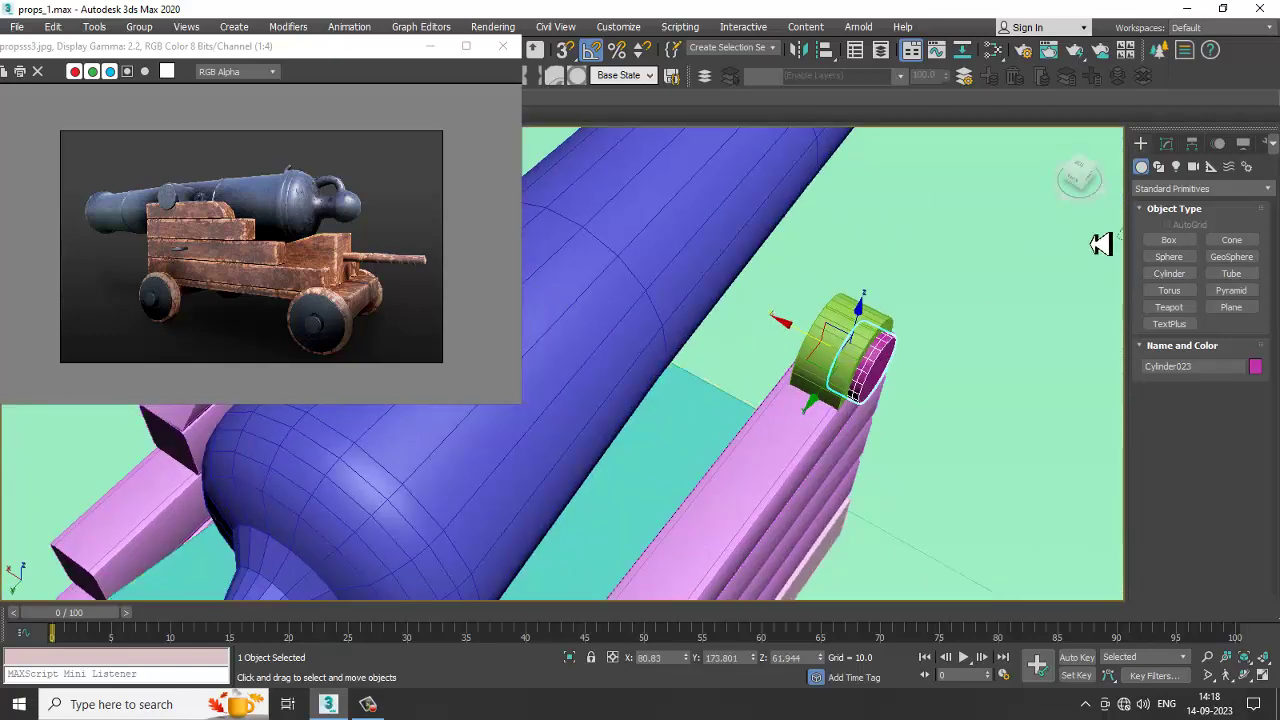
Step: Lengthen the cylinder to a height of about 56.5 and move it along X to about 133.8, across the barrel
{"action": "left_click", "coordinate": [1170, 145]}
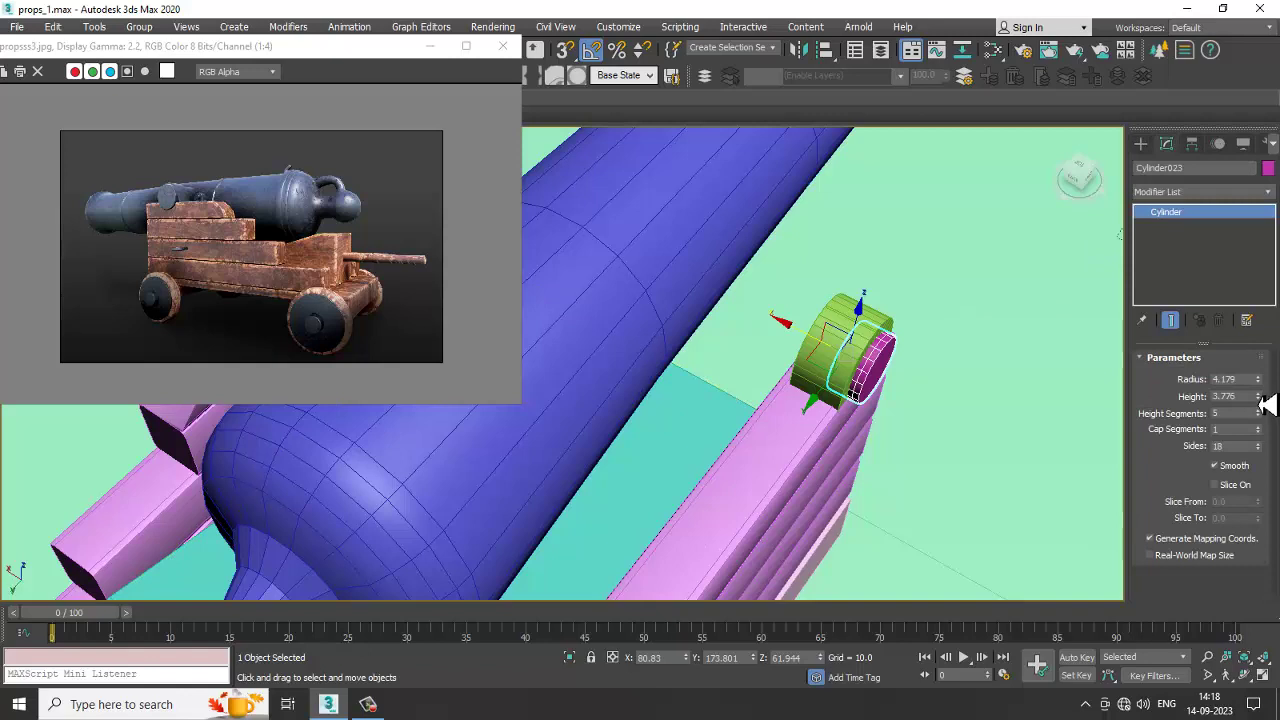
{"action": "left_click_drag", "start_coordinate": [1258, 399], "coordinate": [1258, 350]}
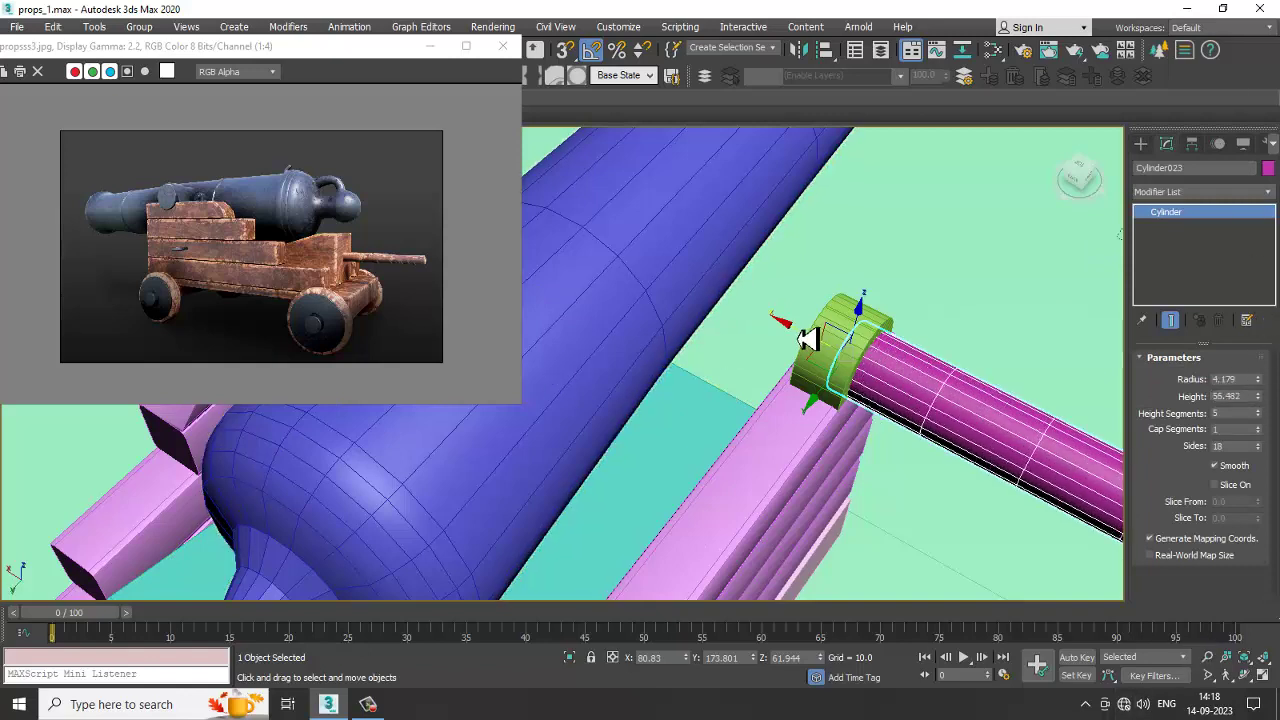
{"action": "left_click_drag", "start_coordinate": [808, 340], "coordinate": [414, 190]}
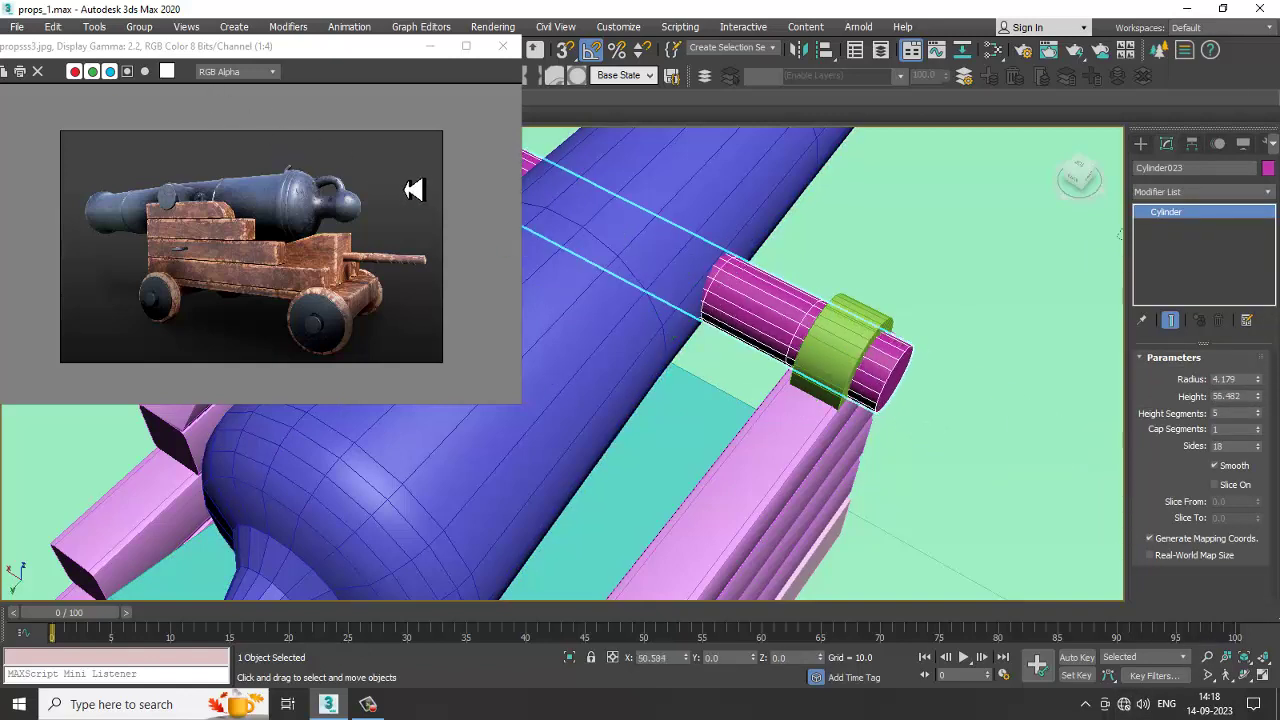
{"action": "middle_click_drag", "start_coordinate": [491, 286], "coordinate": [735, 348], "text": "alt"}
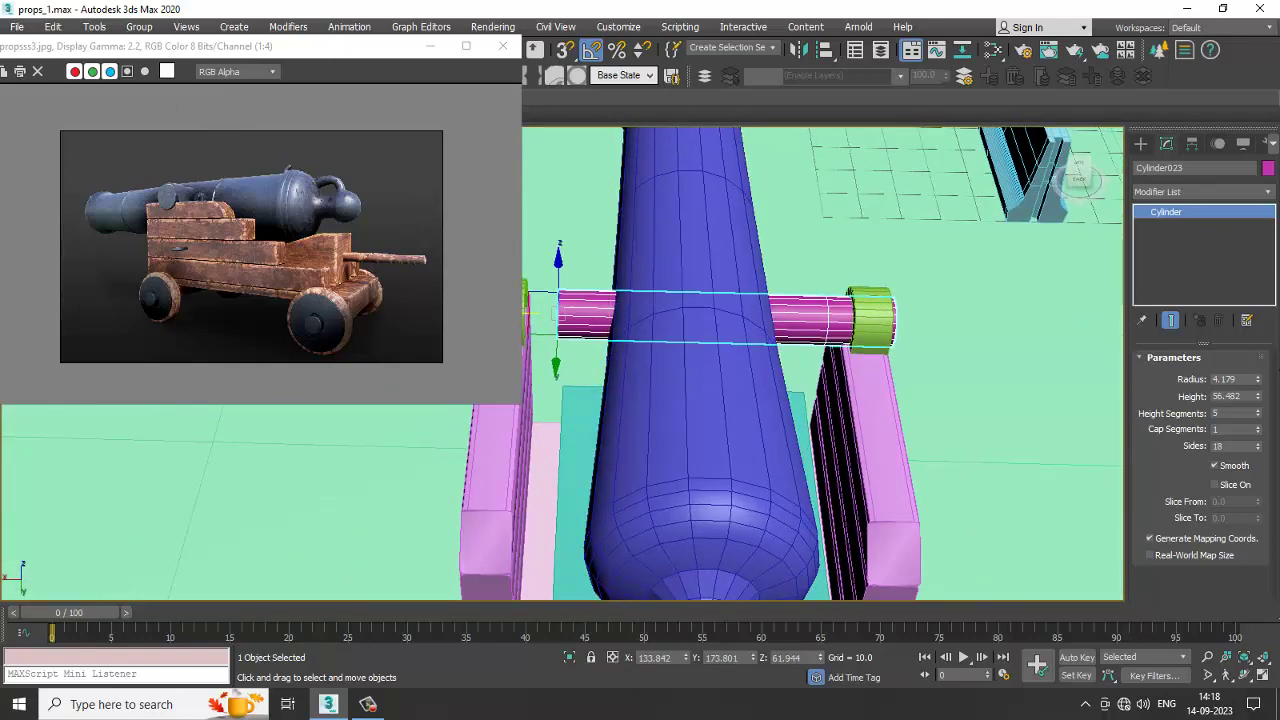
Step: Shorten the cylinder to a height of about 28.24 and move it to about X 146.7, through the original arch bracket
{"action": "left_click_drag", "start_coordinate": [1257, 382], "coordinate": [12, 487]}
{"action": "key", "text": "ctrl+z"}
{"action": "left_click_drag", "start_coordinate": [1270, 398], "coordinate": [1266, 443]}
{"action": "middle_click_drag", "start_coordinate": [830, 398], "coordinate": [700, 355], "text": "alt"}
{"action": "left_click_drag", "start_coordinate": [512, 331], "coordinate": [500, 329]}
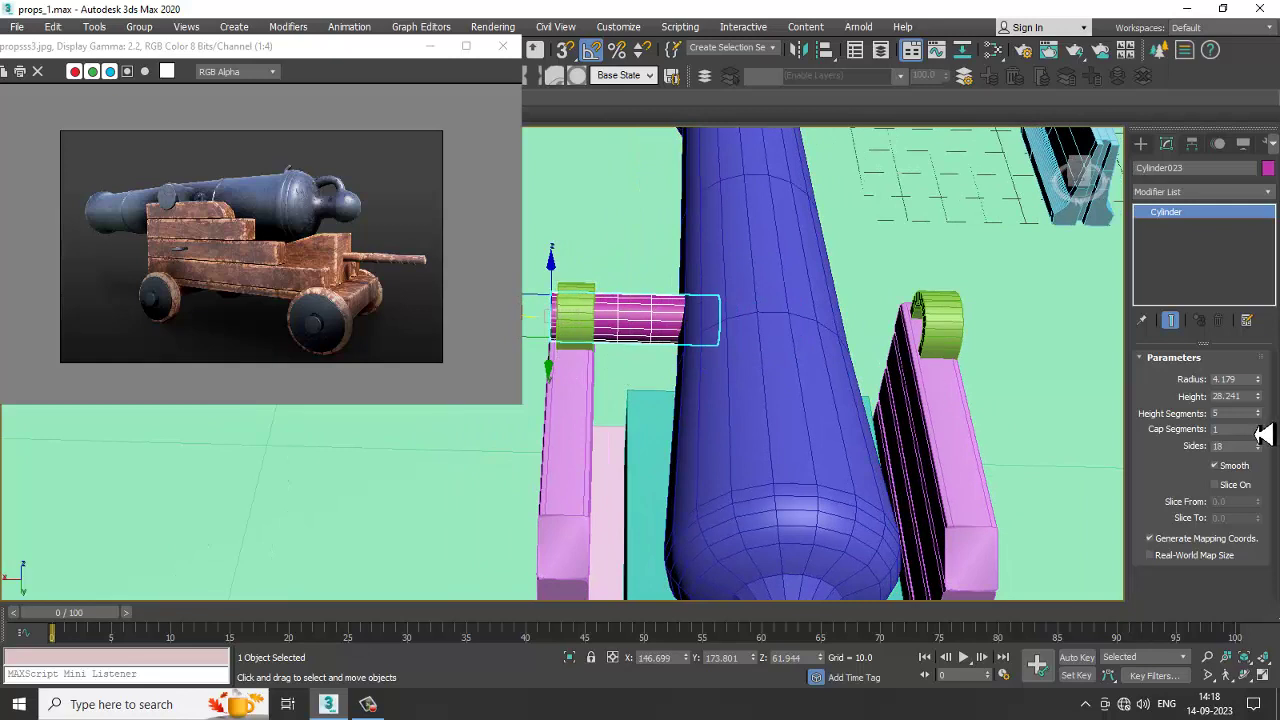
Step: Reduce the cylinder to 1 height segment and convert it to an Editable Poly
{"action": "right_click", "coordinate": [645, 333]}
{"action": "mouse_move", "coordinate": [728, 480]}
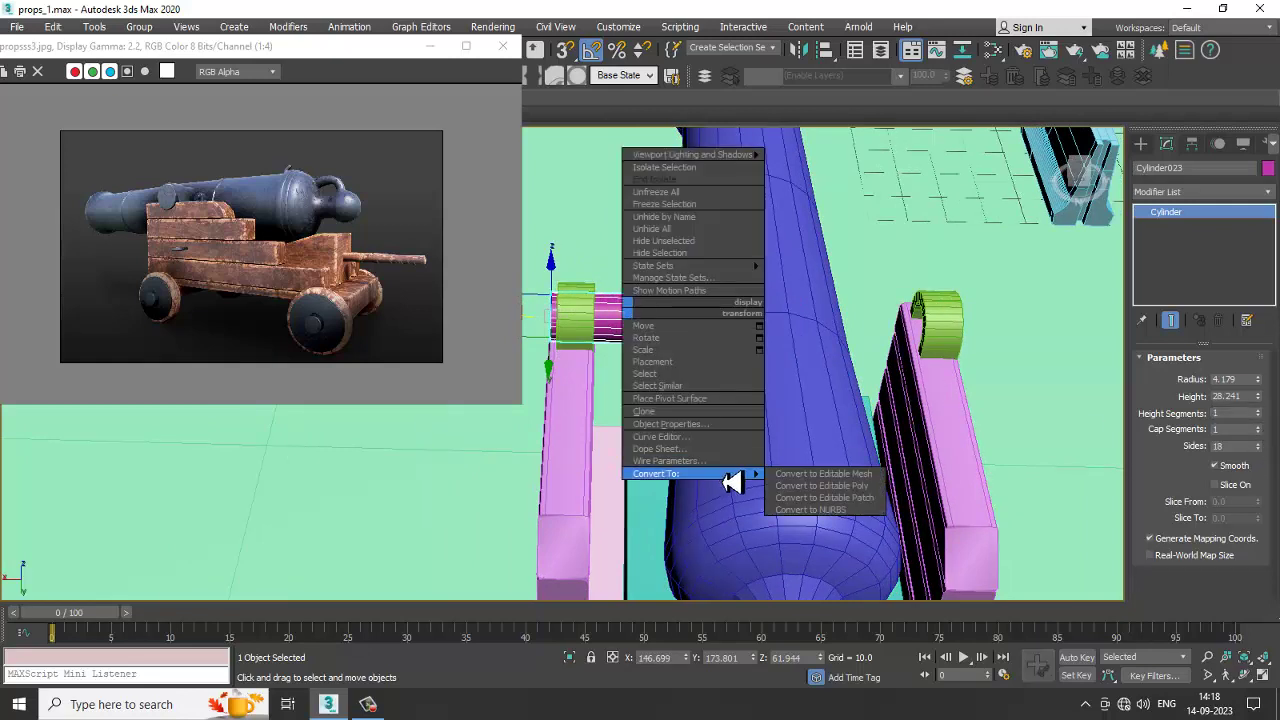
{"action": "left_click", "coordinate": [836, 492]}
Step: Pull the ring of vertices at the pin's inner end slightly outward along X, away from the barrel's centre
{"action": "left_click_drag", "start_coordinate": [818, 453], "coordinate": [769, 406]}
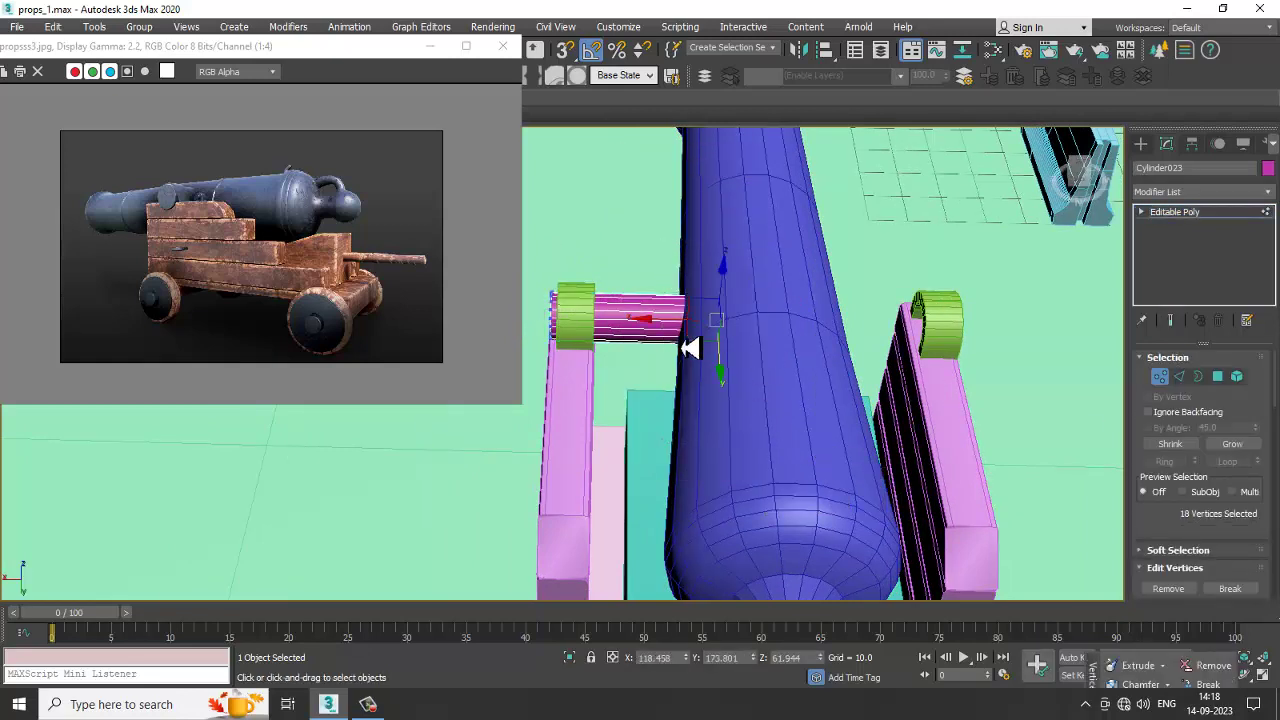
{"action": "left_click_drag", "start_coordinate": [647, 331], "coordinate": [634, 329]}
{"action": "left_click", "coordinate": [1194, 216]}
Step: Copy the pin to the opposite arch bracket and nudge the copy slightly outward along X
{"action": "middle_click_drag", "start_coordinate": [735, 398], "coordinate": [680, 336], "text": "alt"}
{"action": "scroll", "coordinate": [688, 462], "scroll_direction": "up", "scroll_amount": 4}
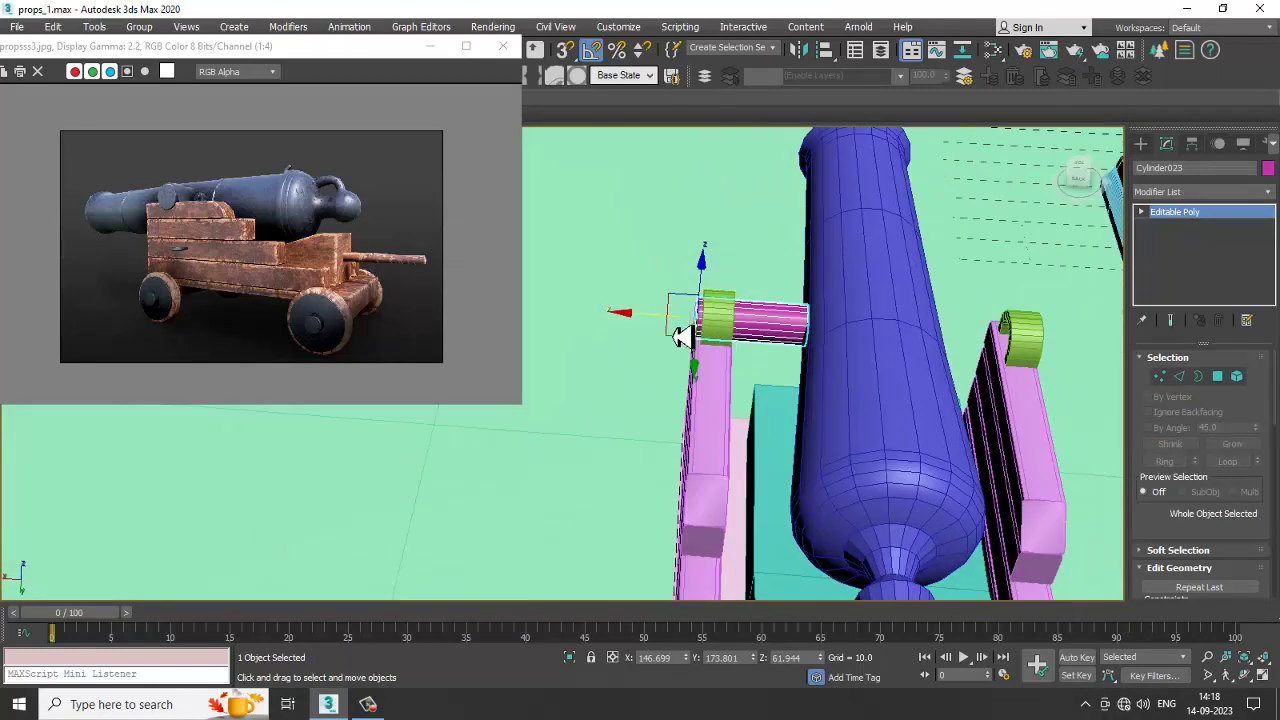
{"action": "left_click_drag", "start_coordinate": [641, 327], "coordinate": [860, 334], "text": "shift"}
{"action": "left_click", "coordinate": [645, 421]}
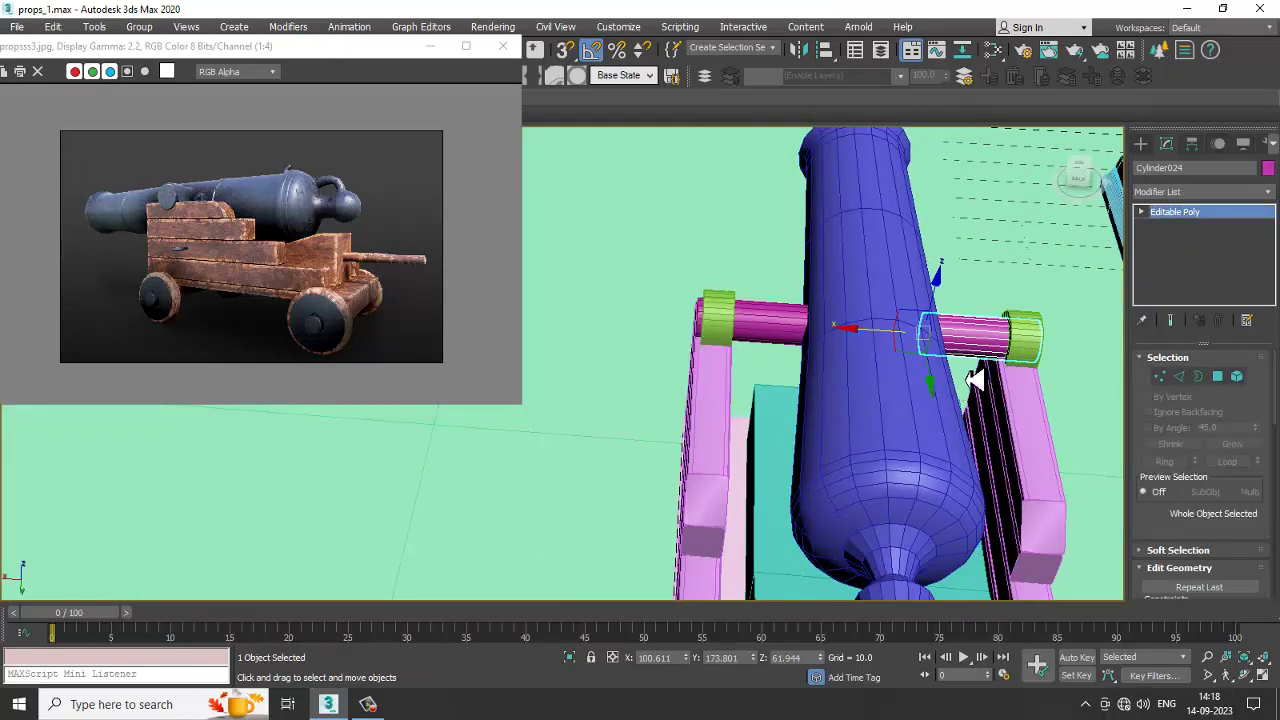
{"action": "middle_click_drag", "start_coordinate": [975, 380], "coordinate": [840, 369], "text": "alt"}
{"action": "scroll", "coordinate": [826, 352], "scroll_direction": "up", "scroll_amount": 4}
{"action": "left_click_drag", "start_coordinate": [591, 300], "coordinate": [601, 302]}
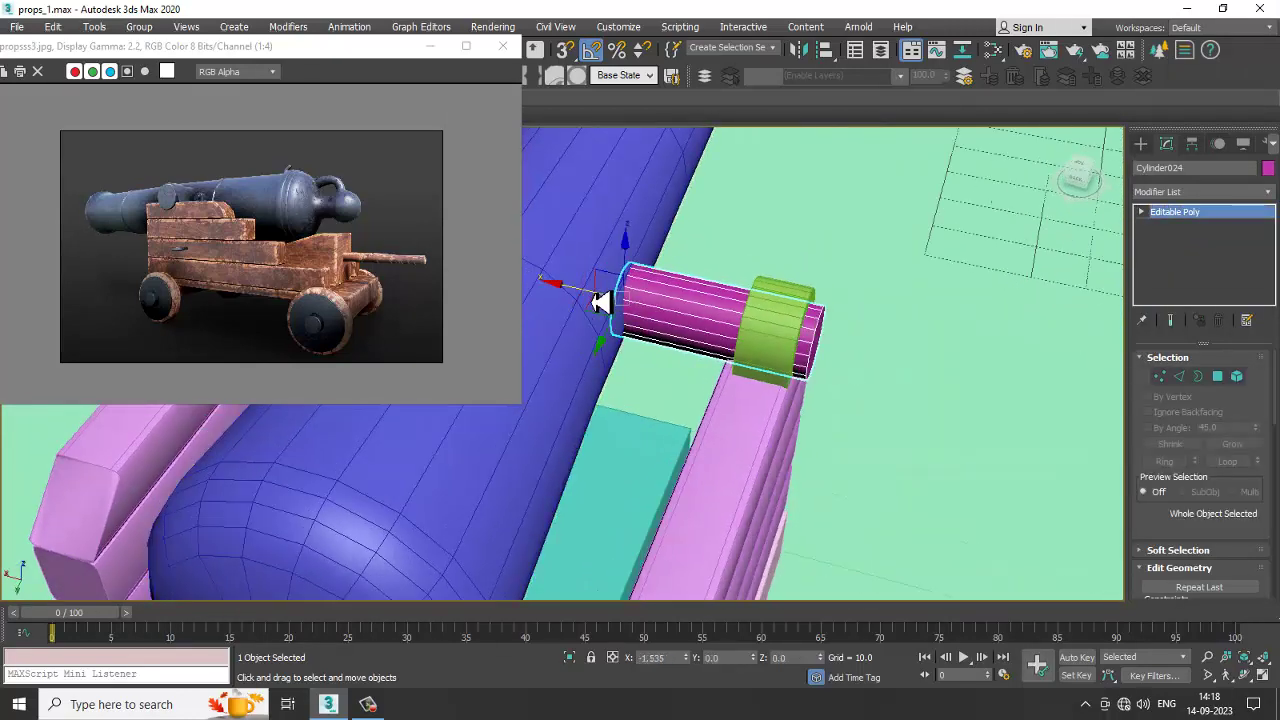
Step: Move the ring of vertices at the copied pin's inner end along X to about 98.4, inside the barrel
{"action": "middle_click_drag", "start_coordinate": [613, 315], "coordinate": [634, 334], "text": "alt"}
{"action": "key", "text": "1"}
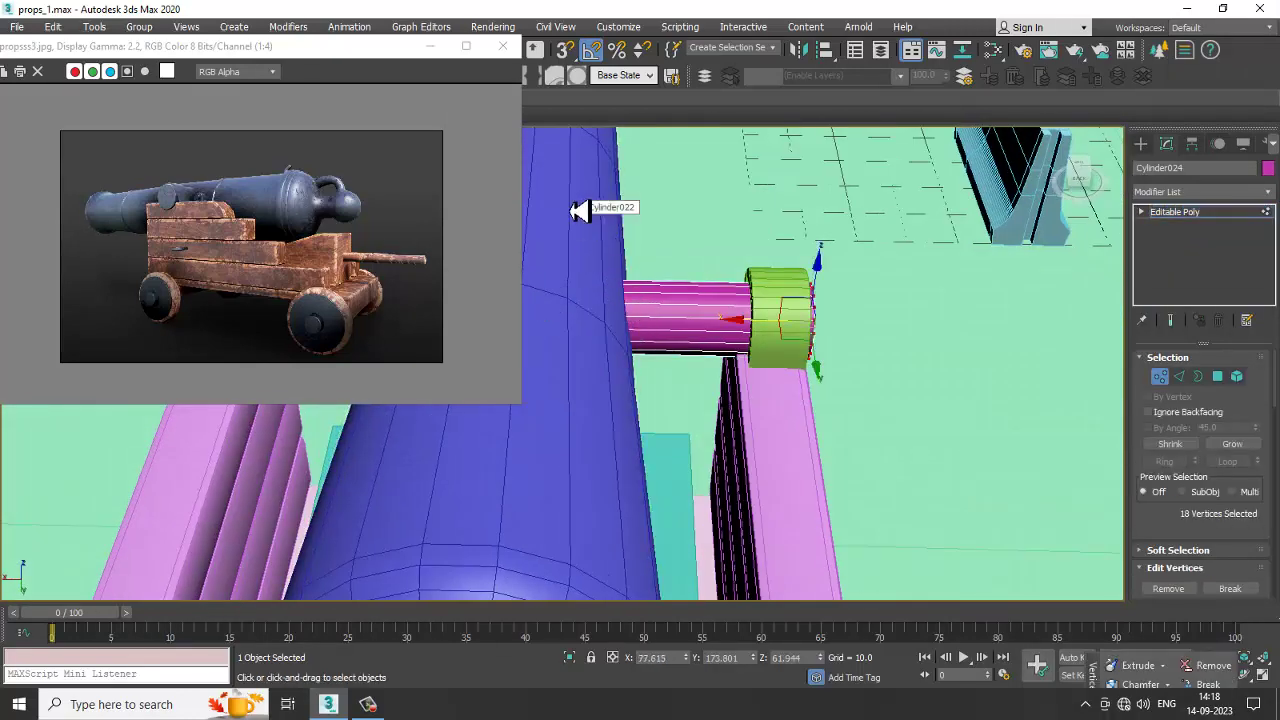
{"action": "key", "text": "F3"}
{"action": "left_click_drag", "start_coordinate": [607, 327], "coordinate": [660, 441]}
{"action": "key", "text": "F3"}
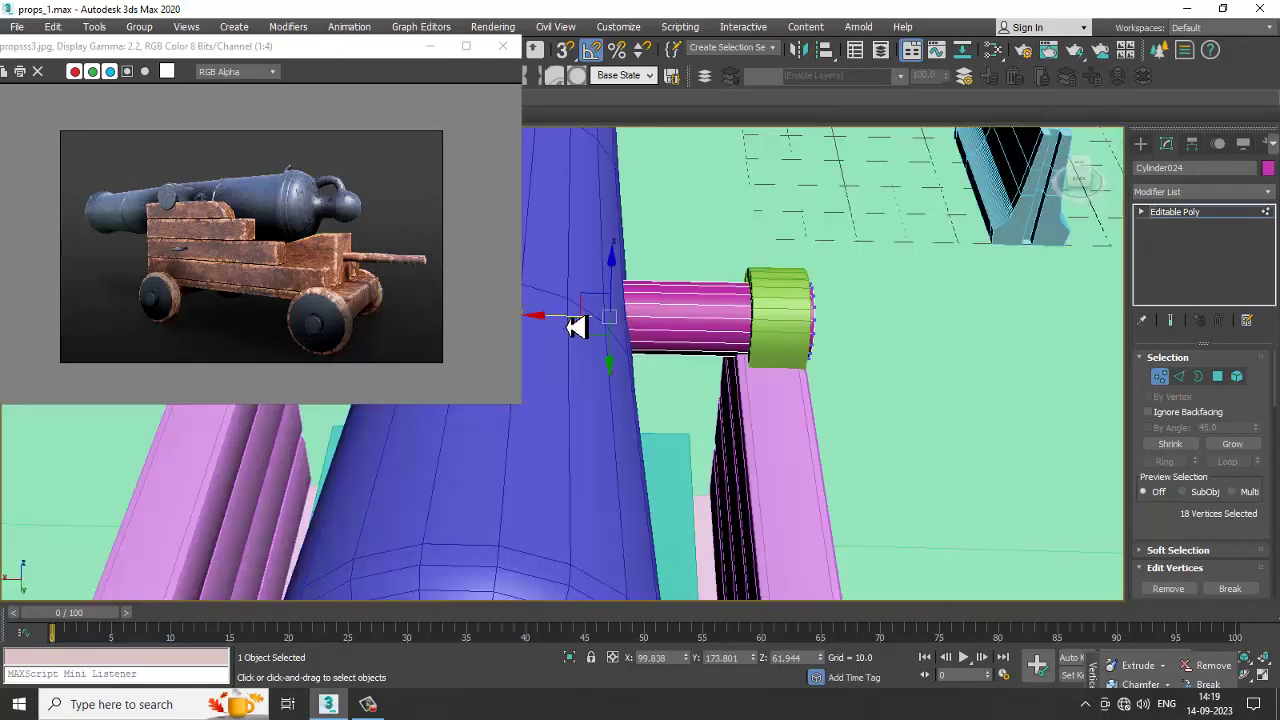
{"action": "scroll", "coordinate": [610, 342], "scroll_direction": "down", "scroll_amount": 3}
{"action": "middle_click_drag", "start_coordinate": [611, 343], "coordinate": [942, 323], "text": "alt"}
{"action": "scroll", "coordinate": [734, 286], "scroll_direction": "down", "scroll_amount": 4}
{"action": "scroll", "coordinate": [892, 332], "scroll_direction": "up", "scroll_amount": 3}
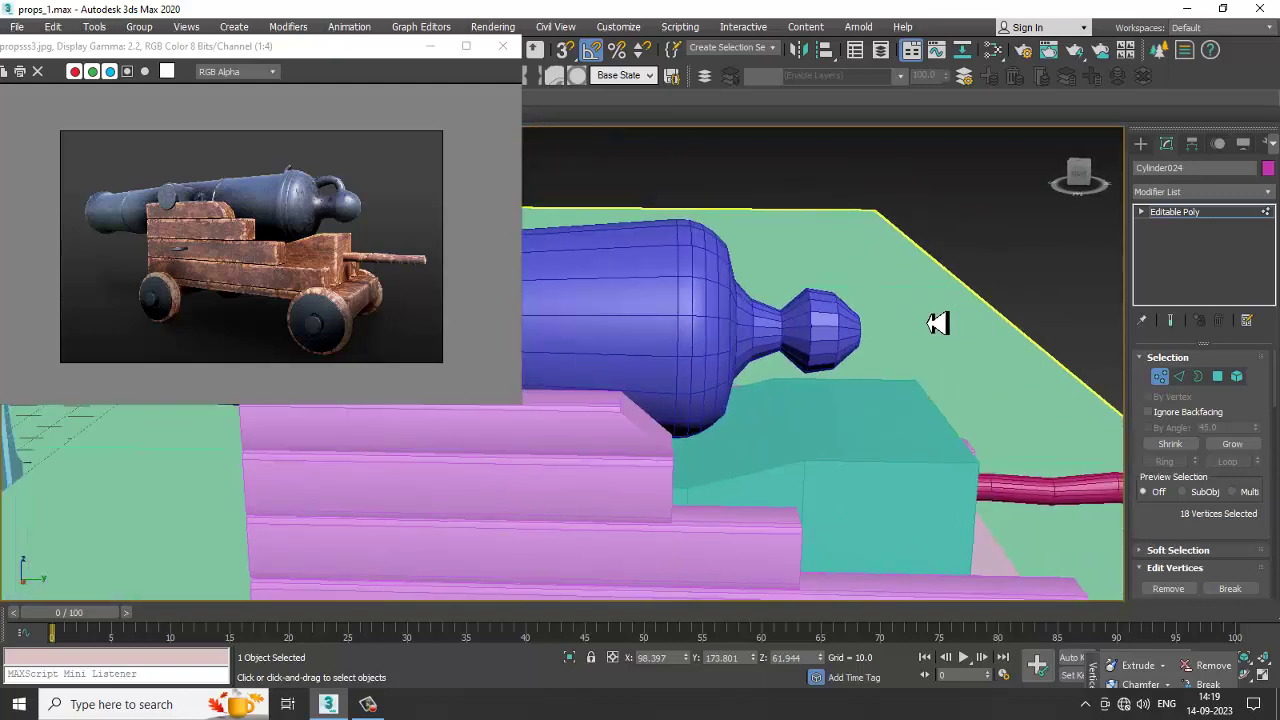
Step: Pull the vertices of the barrel's rear knob about 3 units away from the barrel in the side view to lengthen the neck
{"action": "left_click", "coordinate": [786, 343]}
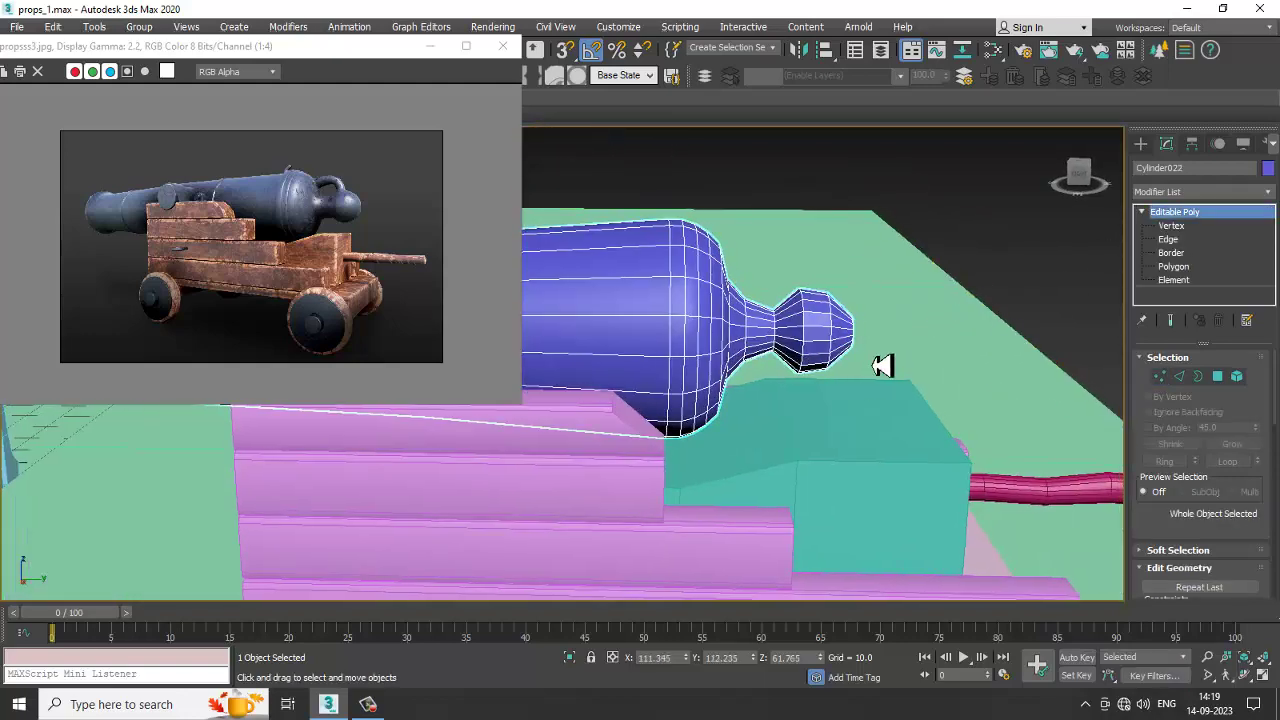
{"action": "key", "text": "alt+w"}
{"action": "middle_click_drag", "start_coordinate": [474, 554], "coordinate": [451, 544]}
{"action": "key", "text": "alt+w"}
{"action": "scroll", "coordinate": [697, 446], "scroll_direction": "down", "scroll_amount": 3}
{"action": "middle_click_drag", "start_coordinate": [736, 434], "coordinate": [1036, 438]}
{"action": "key", "text": "1"}
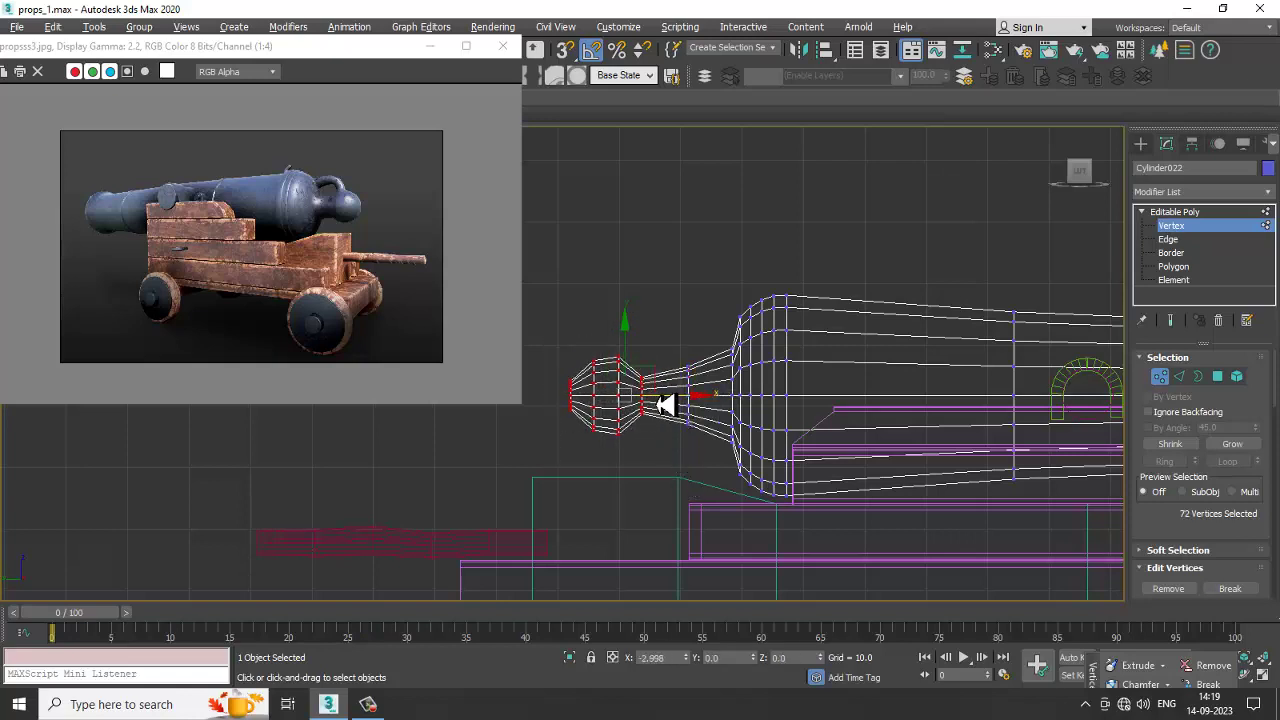
{"action": "left_click", "coordinate": [1230, 214]}
Step: Examine the barrel's proportions and fit on the carriage from the side and in perspective against the reference image
{"action": "key", "text": "alt+w"}
{"action": "middle_click_drag", "start_coordinate": [848, 492], "coordinate": [829, 366], "text": "alt"}
{"action": "key", "text": "alt+w"}
{"action": "scroll", "coordinate": [836, 472], "scroll_direction": "down", "scroll_amount": 4}
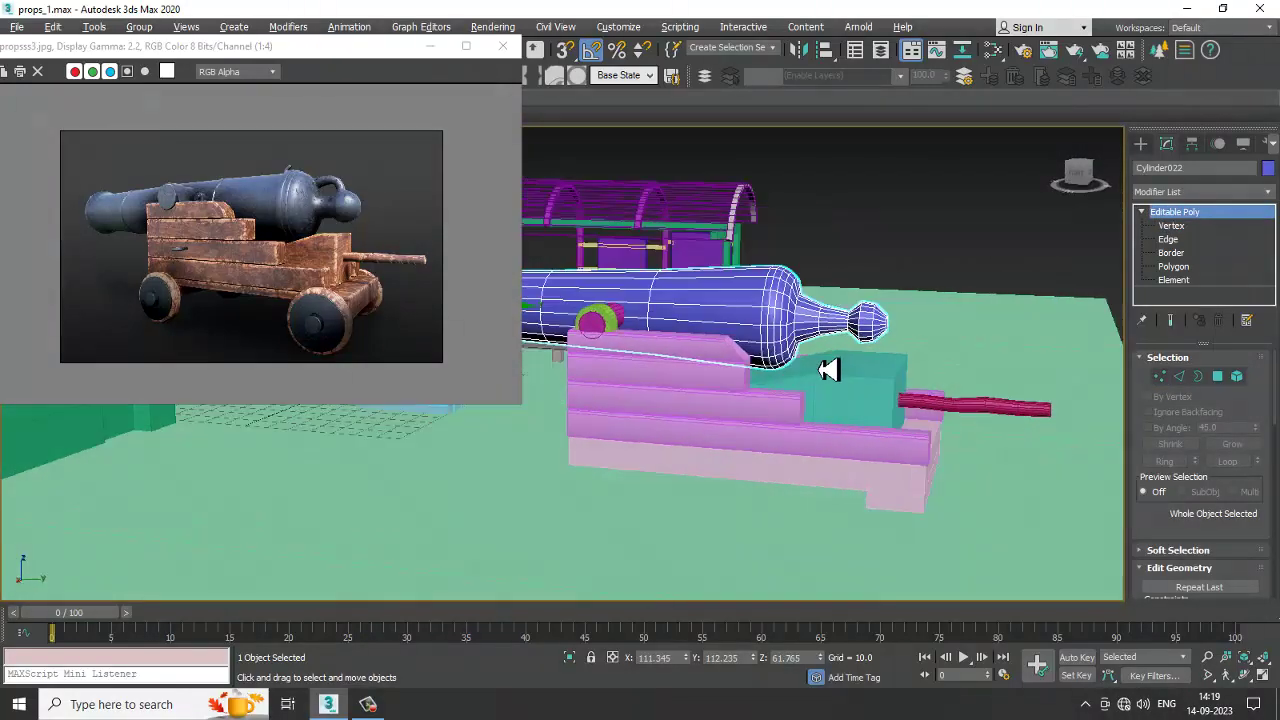
{"action": "key", "text": "alt+w"}
{"action": "middle_click_drag", "start_coordinate": [498, 513], "coordinate": [423, 499]}
{"action": "key", "text": "alt+w"}
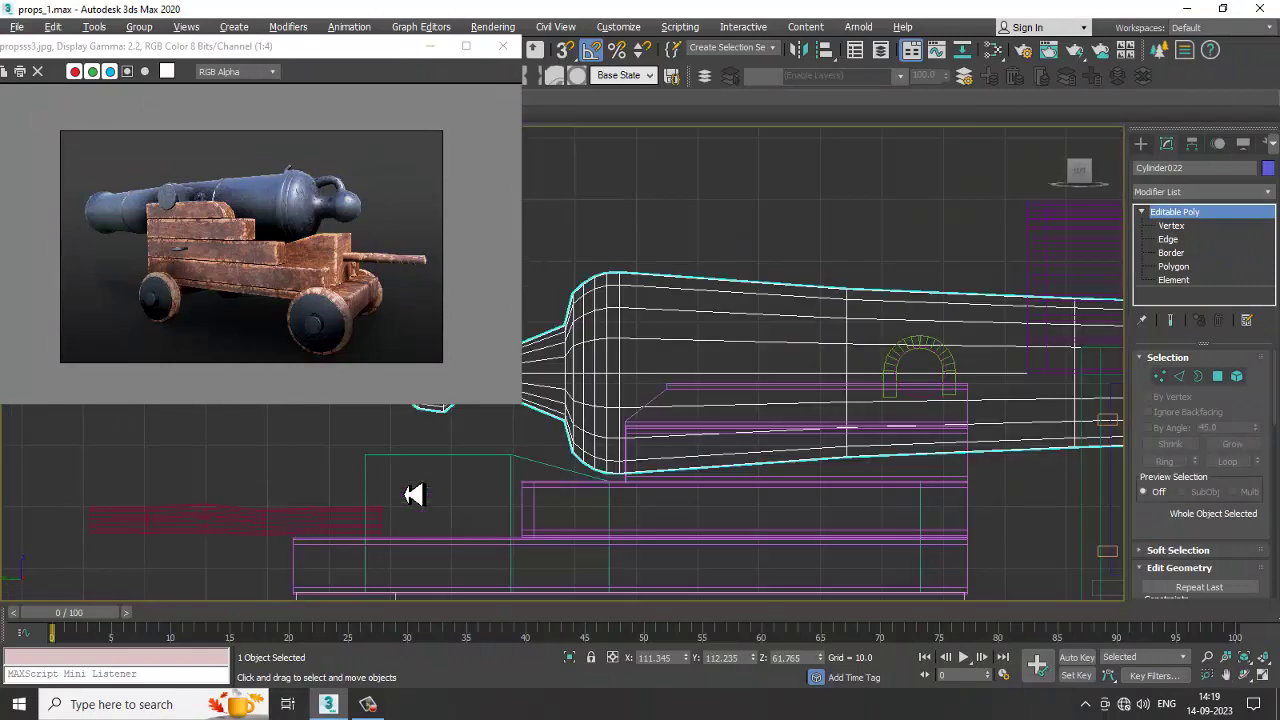
{"action": "scroll", "coordinate": [414, 494], "scroll_direction": "down", "scroll_amount": 3}
{"action": "middle_click_drag", "start_coordinate": [543, 500], "coordinate": [677, 379]}
{"action": "middle_click_drag", "start_coordinate": [791, 371], "coordinate": [764, 373]}
{"action": "key", "text": "alt+w"}
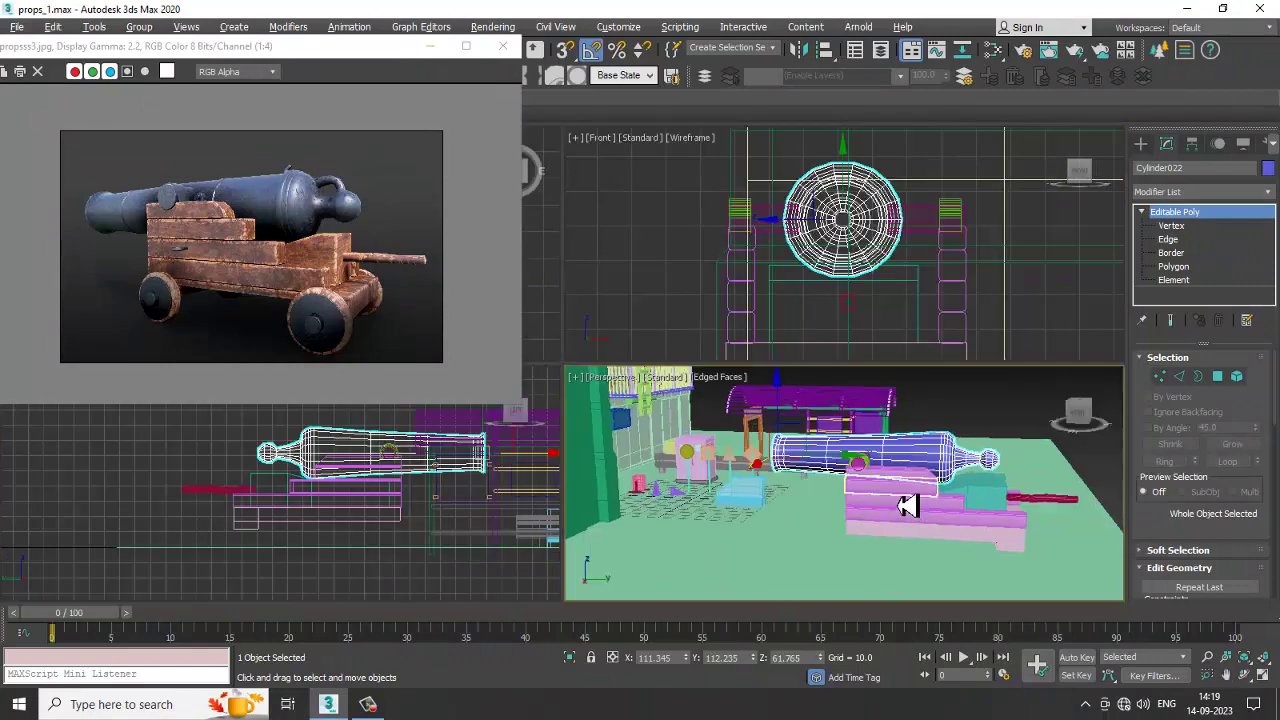
{"action": "key", "text": "alt+w"}
{"action": "middle_click_drag", "start_coordinate": [908, 505], "coordinate": [903, 451], "text": "alt"}
{"action": "middle_click_drag", "start_coordinate": [860, 405], "coordinate": [817, 360], "text": "alt"}
{"action": "middle_click_drag", "start_coordinate": [806, 443], "coordinate": [797, 389], "text": "alt"}
{"action": "key", "text": "alt+w"}
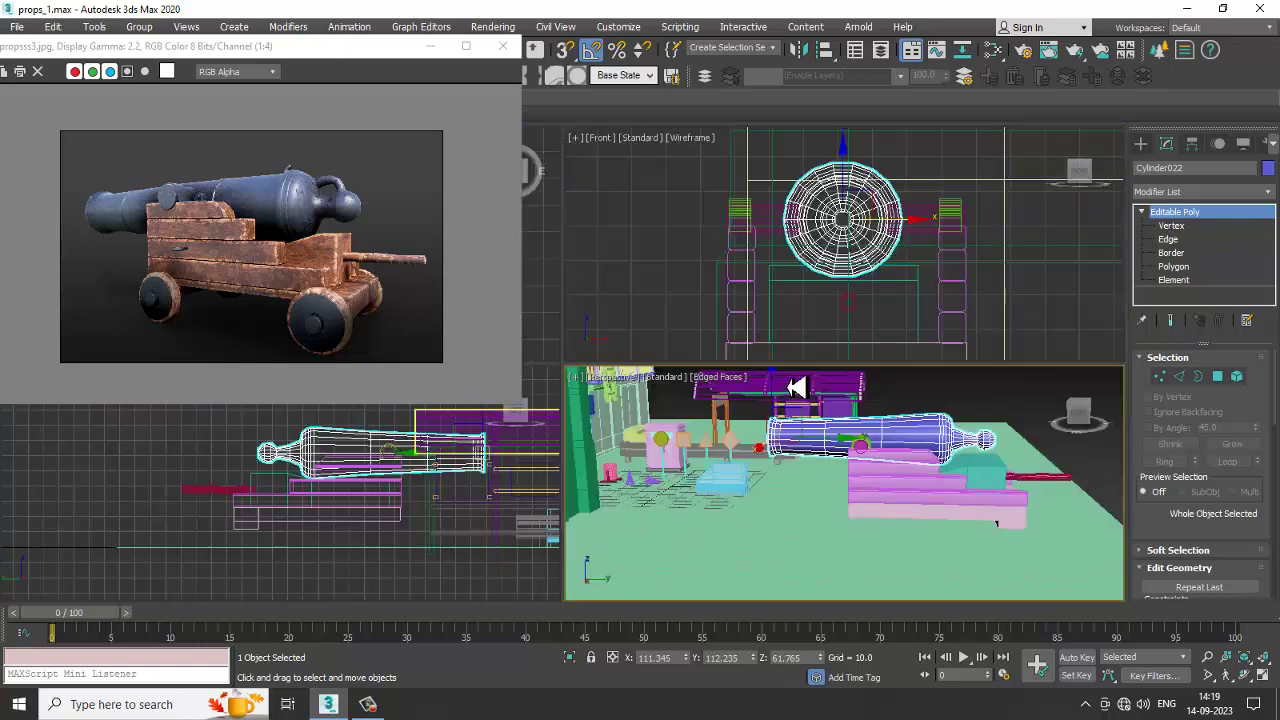
Step: Select all barrel and carriage parts in the side view and isolate them from the rest of the scene
{"action": "middle_click_drag", "start_coordinate": [466, 545], "coordinate": [454, 523]}
{"action": "key", "text": "alt+w"}
{"action": "middle_click_drag", "start_coordinate": [545, 510], "coordinate": [711, 481]}
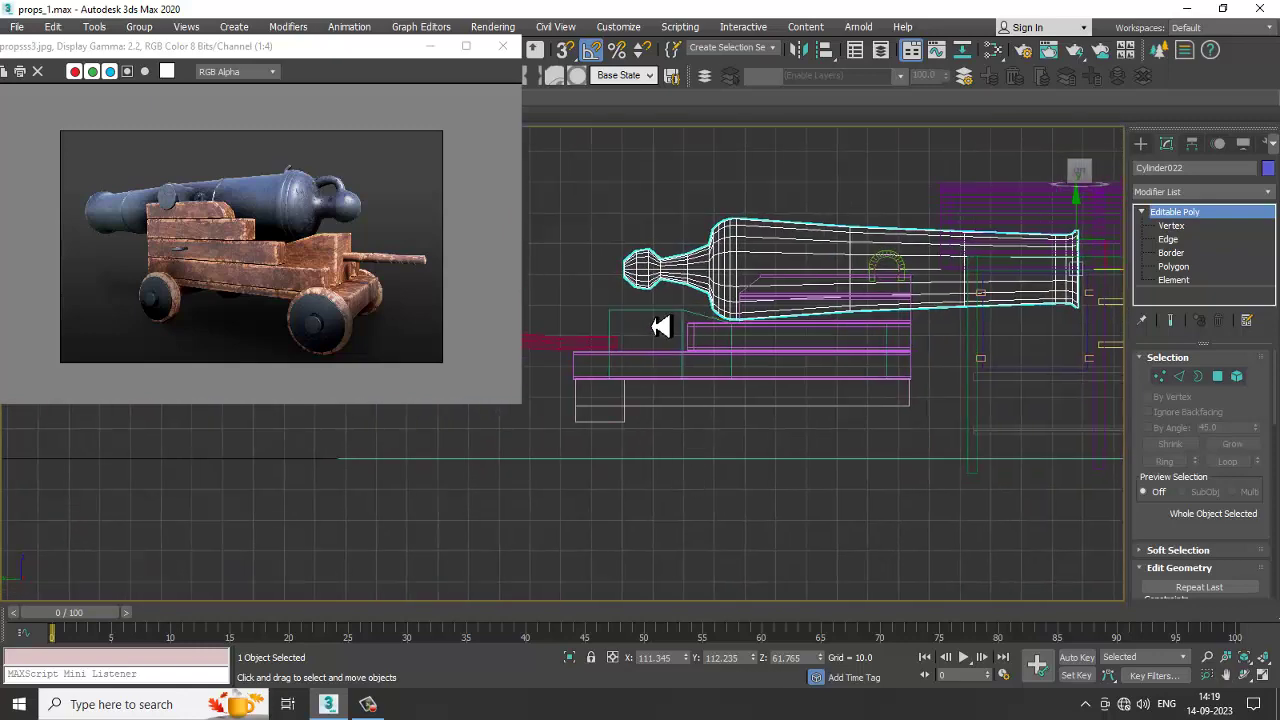
{"action": "scroll", "coordinate": [653, 319], "scroll_direction": "down", "scroll_amount": 2}
{"action": "middle_click_drag", "start_coordinate": [653, 319], "coordinate": [683, 349]}
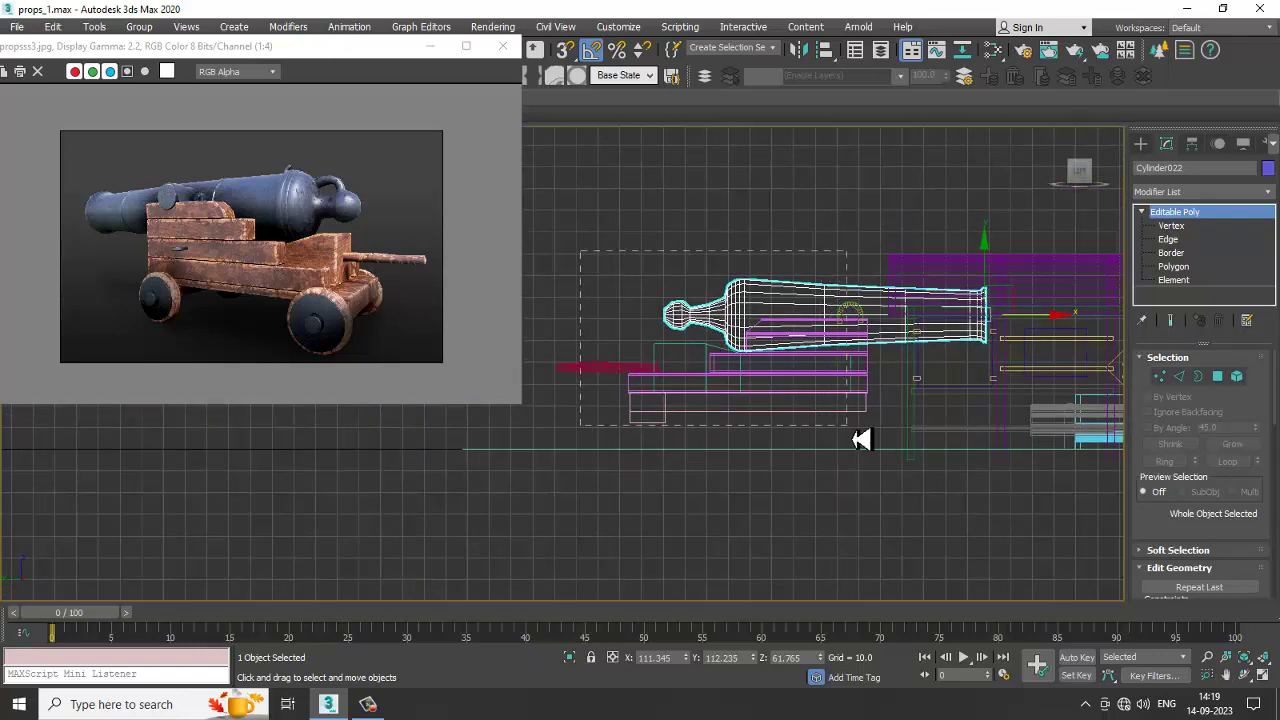
{"action": "left_click_drag", "start_coordinate": [885, 441], "coordinate": [886, 441]}
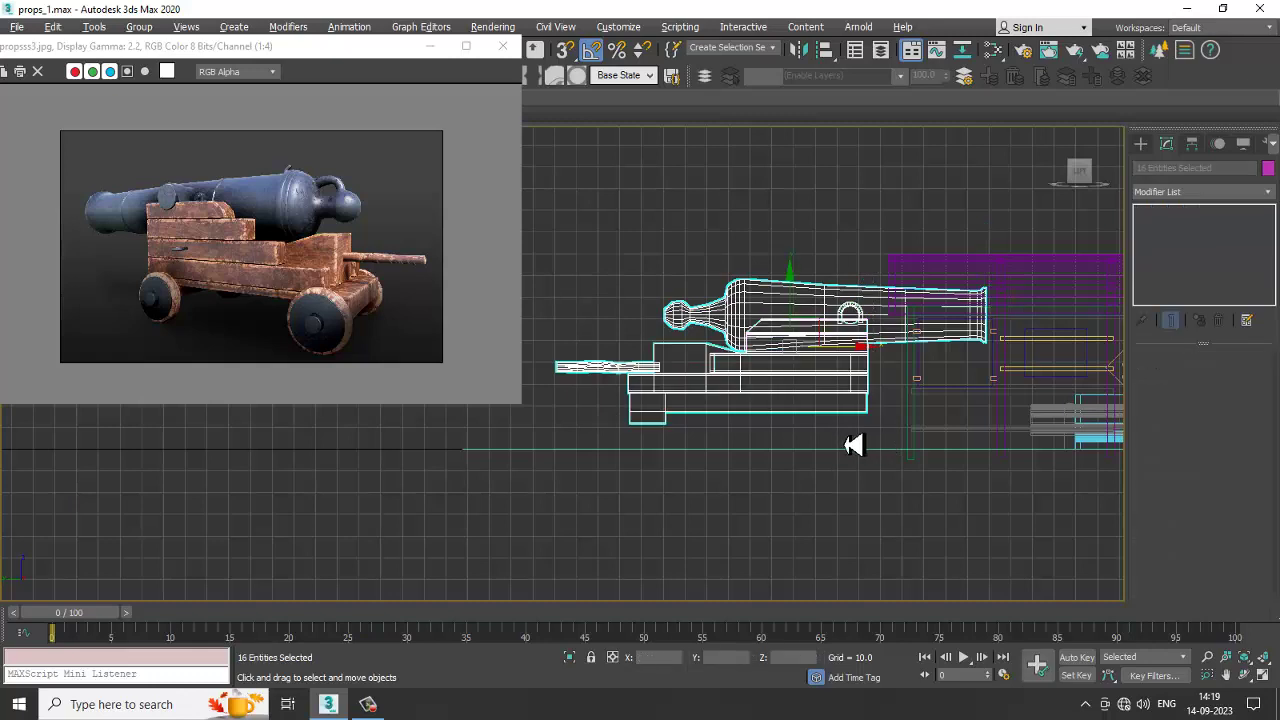
{"action": "scroll", "coordinate": [853, 445], "scroll_direction": "up", "scroll_amount": 5}
{"action": "scroll", "coordinate": [937, 386], "scroll_direction": "down", "scroll_amount": 3}
Step: Create a wheel cylinder with a radius of about 13.5 in the side view, centred on the carriage's lower rear block
{"action": "left_click", "coordinate": [1141, 144]}
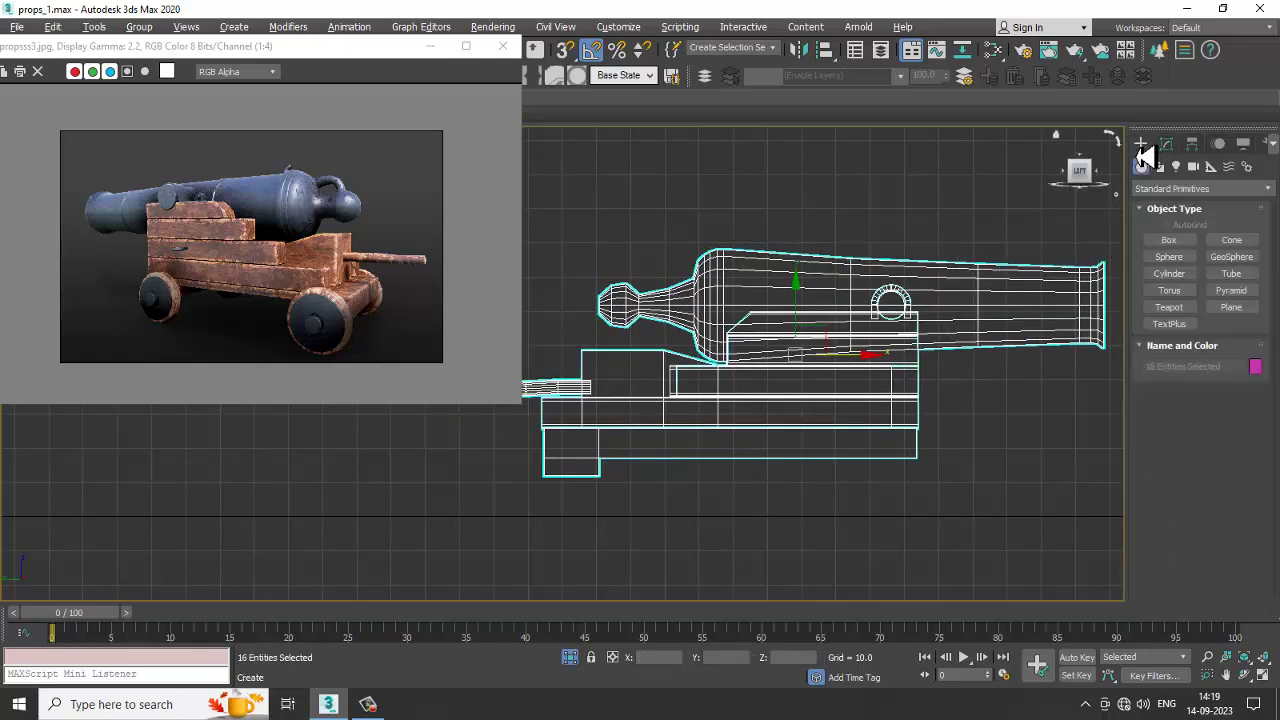
{"action": "left_click", "coordinate": [1169, 273]}
{"action": "middle_click_drag", "start_coordinate": [597, 499], "coordinate": [714, 466]}
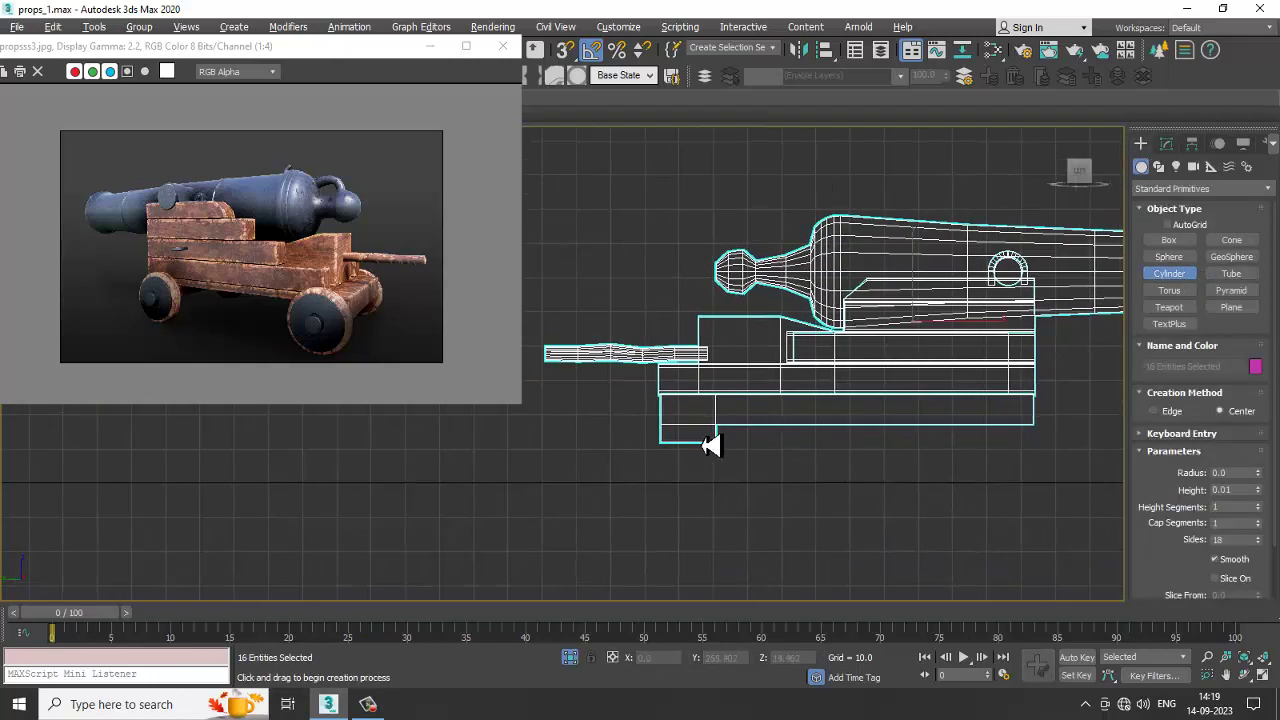
{"action": "left_click_drag", "start_coordinate": [696, 446], "coordinate": [724, 486]}
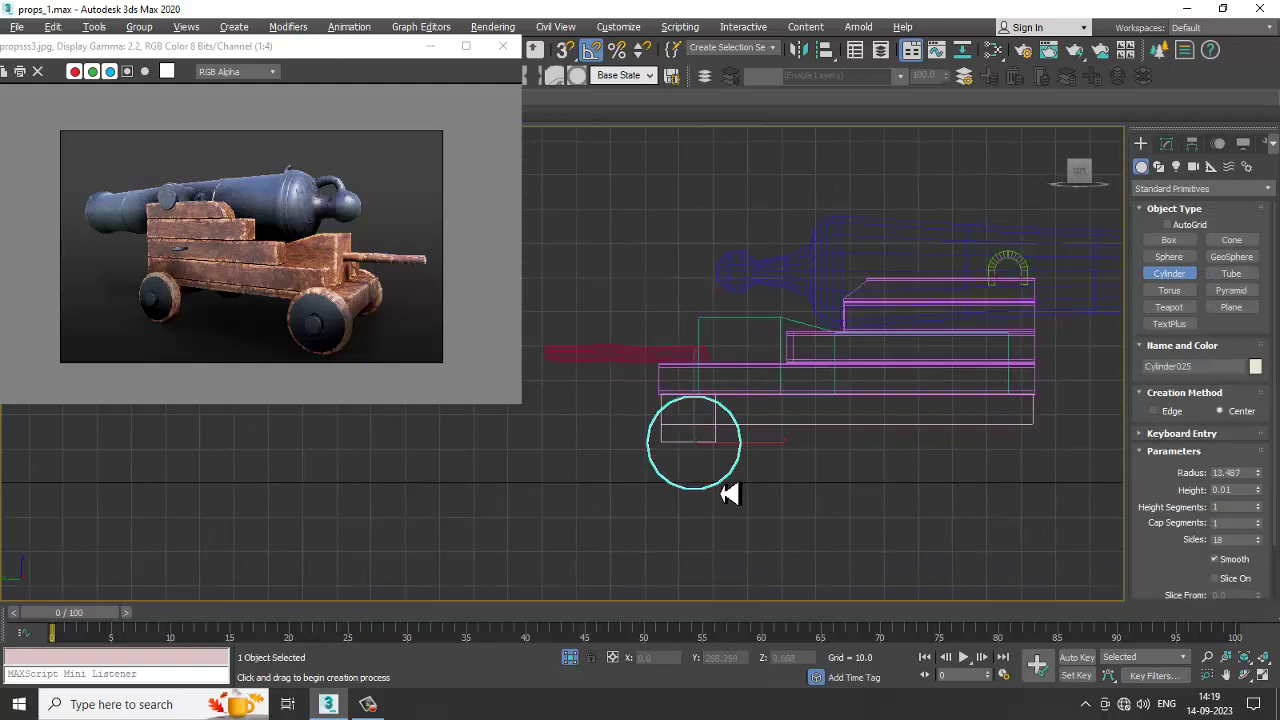
{"action": "key", "text": "alt+w"}
{"action": "middle_click", "coordinate": [837, 514]}
{"action": "key", "text": "z"}
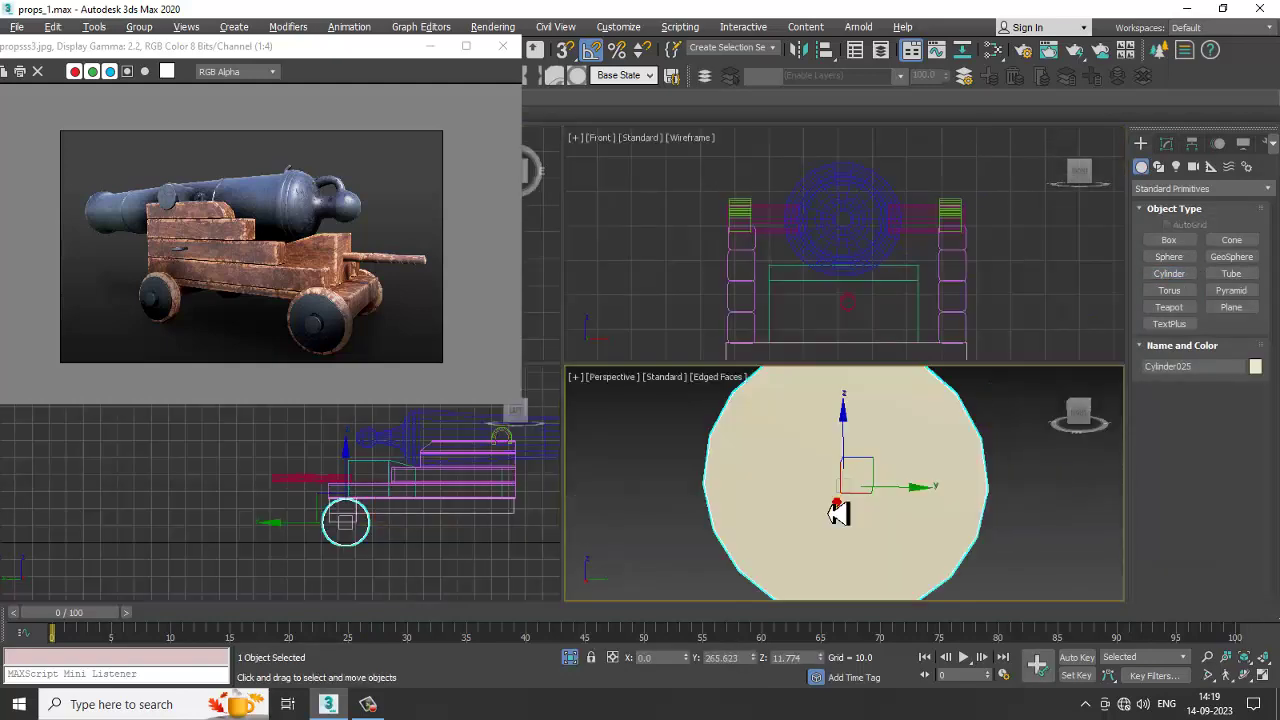
Step: Set the wheel cylinder's height to about 10.5 and its radius to about 14.8
{"action": "key", "text": "alt+w"}
{"action": "scroll", "coordinate": [883, 486], "scroll_direction": "down", "scroll_amount": 3}
{"action": "left_click_drag", "start_coordinate": [883, 486], "coordinate": [763, 509], "text": "alt"}
{"action": "scroll", "coordinate": [763, 509], "scroll_direction": "down", "scroll_amount": 5}
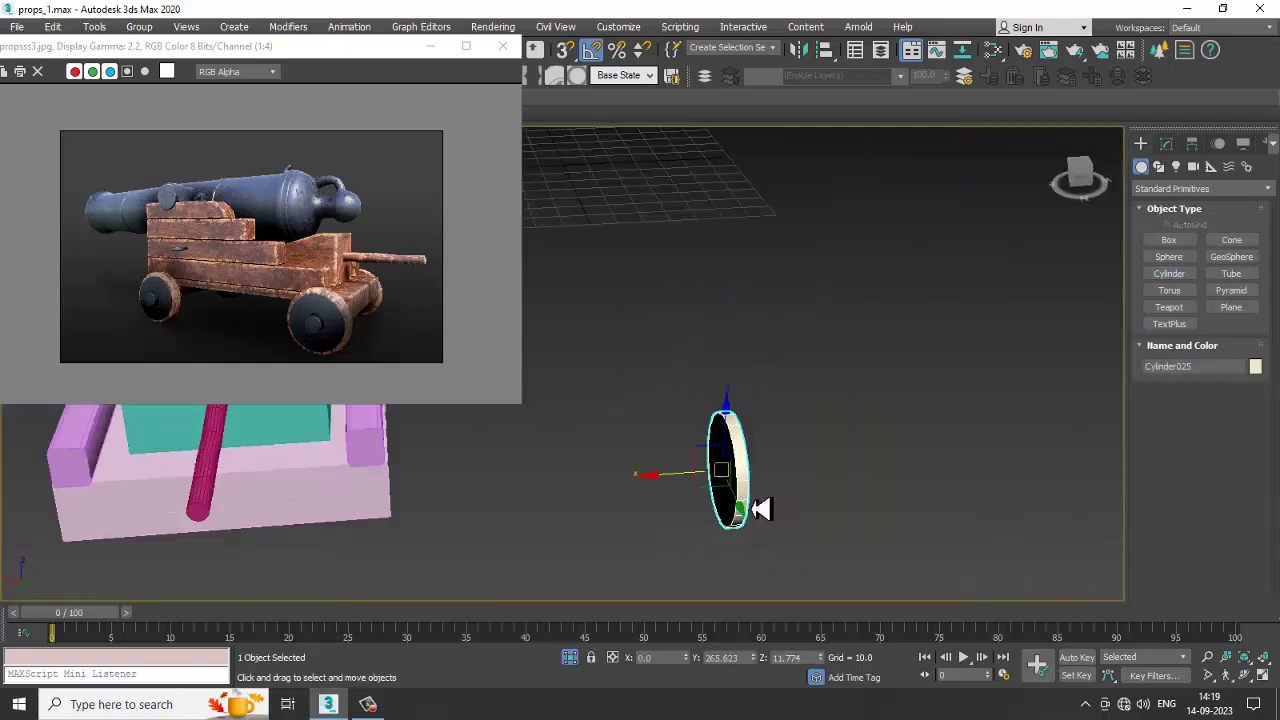
{"action": "left_click", "coordinate": [1166, 143]}
{"action": "left_click_drag", "start_coordinate": [1260, 398], "coordinate": [1237, 157]}
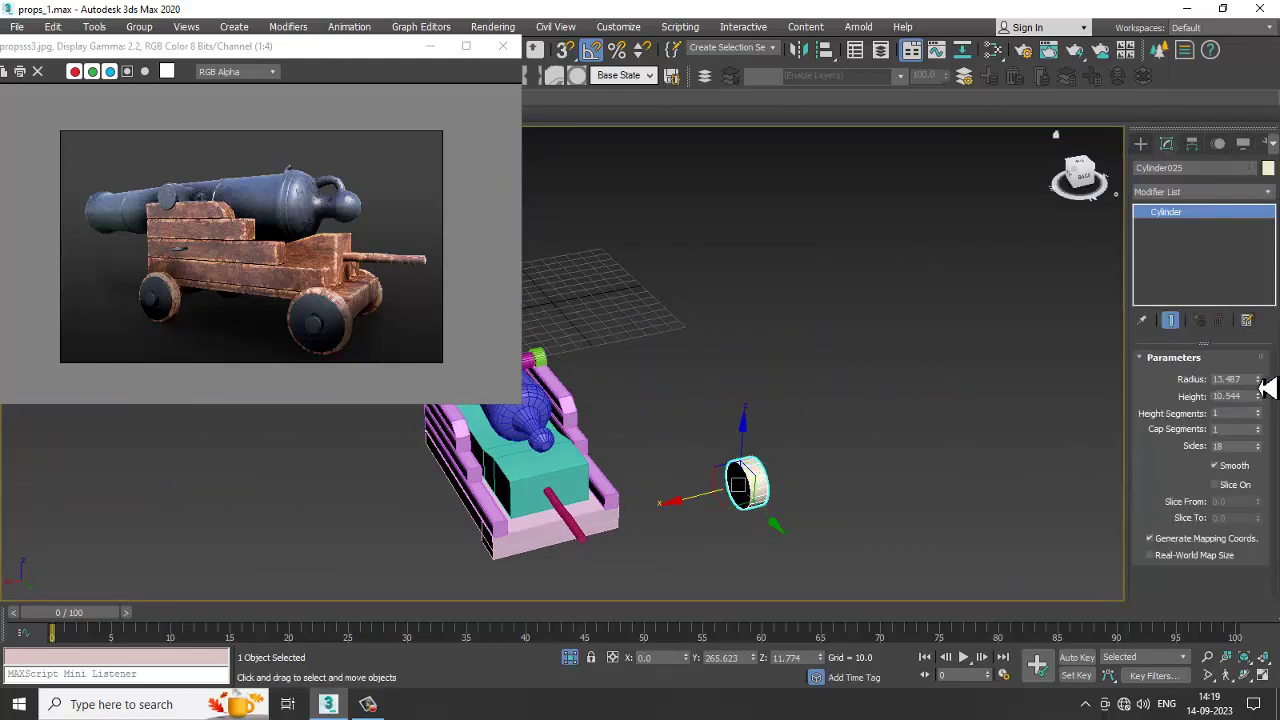
{"action": "left_click_drag", "start_coordinate": [1265, 389], "coordinate": [1260, 380]}
Step: Move the wheel to the outer side of the carriage's rear end, at about X 160.5 and Y 262.9
{"action": "left_click_drag", "start_coordinate": [717, 507], "coordinate": [438, 558]}
{"action": "middle_click_drag", "start_coordinate": [565, 446], "coordinate": [811, 379], "text": "alt"}
{"action": "scroll", "coordinate": [686, 428], "scroll_direction": "up", "scroll_amount": 4}
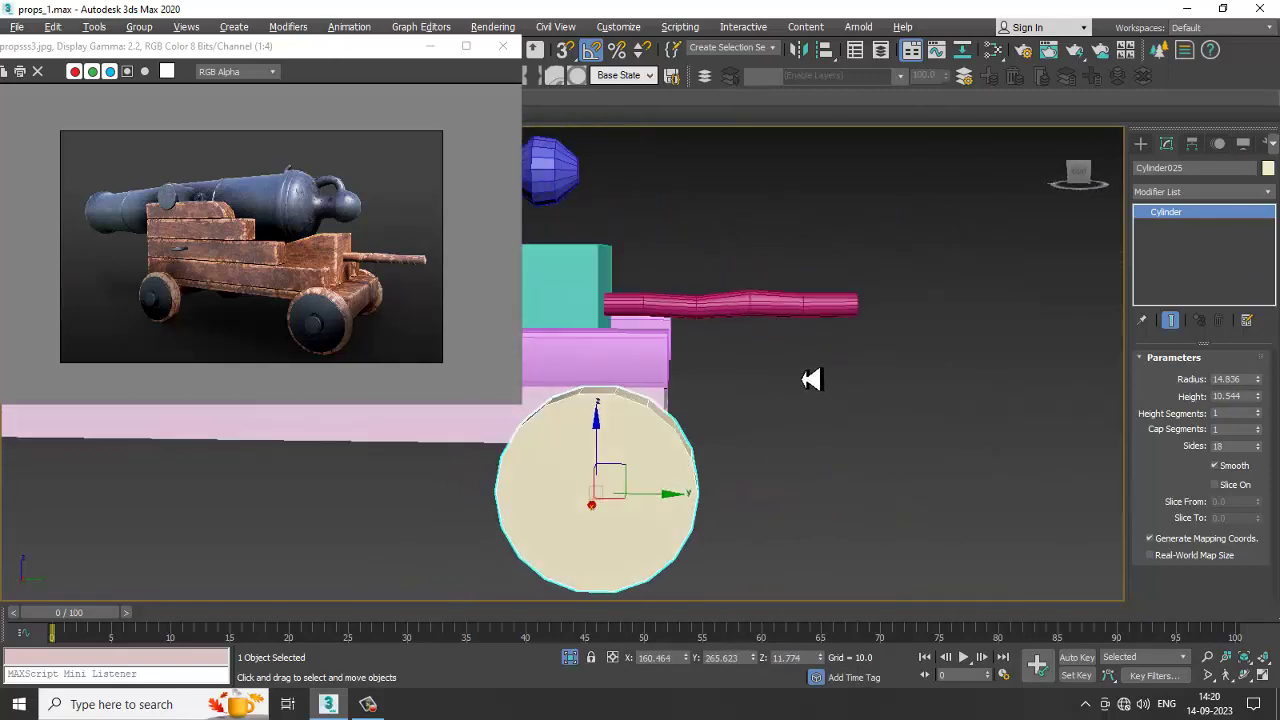
{"action": "left_click_drag", "start_coordinate": [668, 504], "coordinate": [658, 504]}
{"action": "middle_click_drag", "start_coordinate": [757, 423], "coordinate": [712, 424], "text": "alt"}
{"action": "middle_click_drag", "start_coordinate": [712, 424], "coordinate": [848, 374]}
Step: Enlarge the wheel's radius to about 15.6 and raise its side count to 24
{"action": "left_click_drag", "start_coordinate": [1262, 394], "coordinate": [1265, 386]}
{"action": "mouse_move", "coordinate": [897, 477]}
{"action": "middle_mouse_down", "text": "alt"}
{"action": "mouse_move", "coordinate": [857, 466]}
{"action": "mouse_move", "coordinate": [694, 491]}
{"action": "mouse_move", "coordinate": [891, 481]}
{"action": "middle_mouse_up", "text": "alt"}
{"action": "middle_click_drag", "start_coordinate": [793, 492], "coordinate": [760, 420], "text": "alt"}
{"action": "left_click_drag", "start_coordinate": [1265, 454], "coordinate": [1265, 451]}
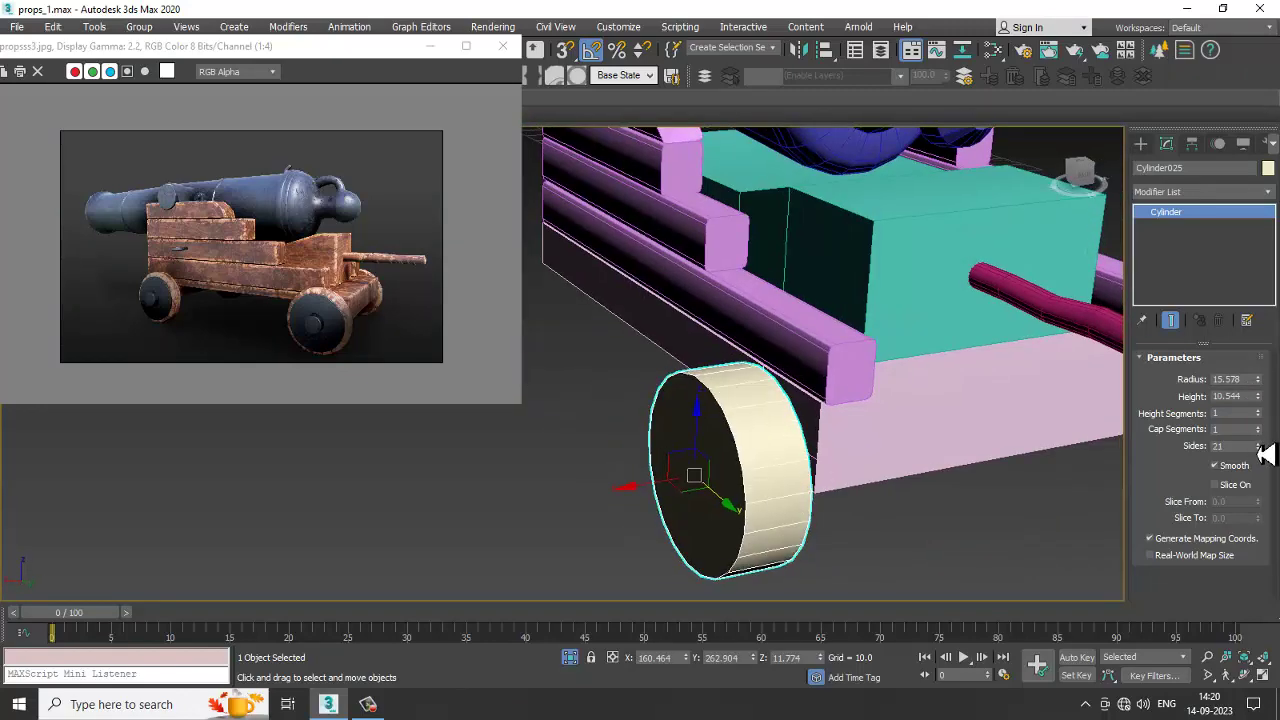
{"action": "left_click", "coordinate": [1258, 444]}
{"action": "left_click", "coordinate": [1258, 444]}
{"action": "left_click", "coordinate": [1258, 444]}
{"action": "middle_click_drag", "start_coordinate": [1064, 451], "coordinate": [1012, 448], "text": "alt"}
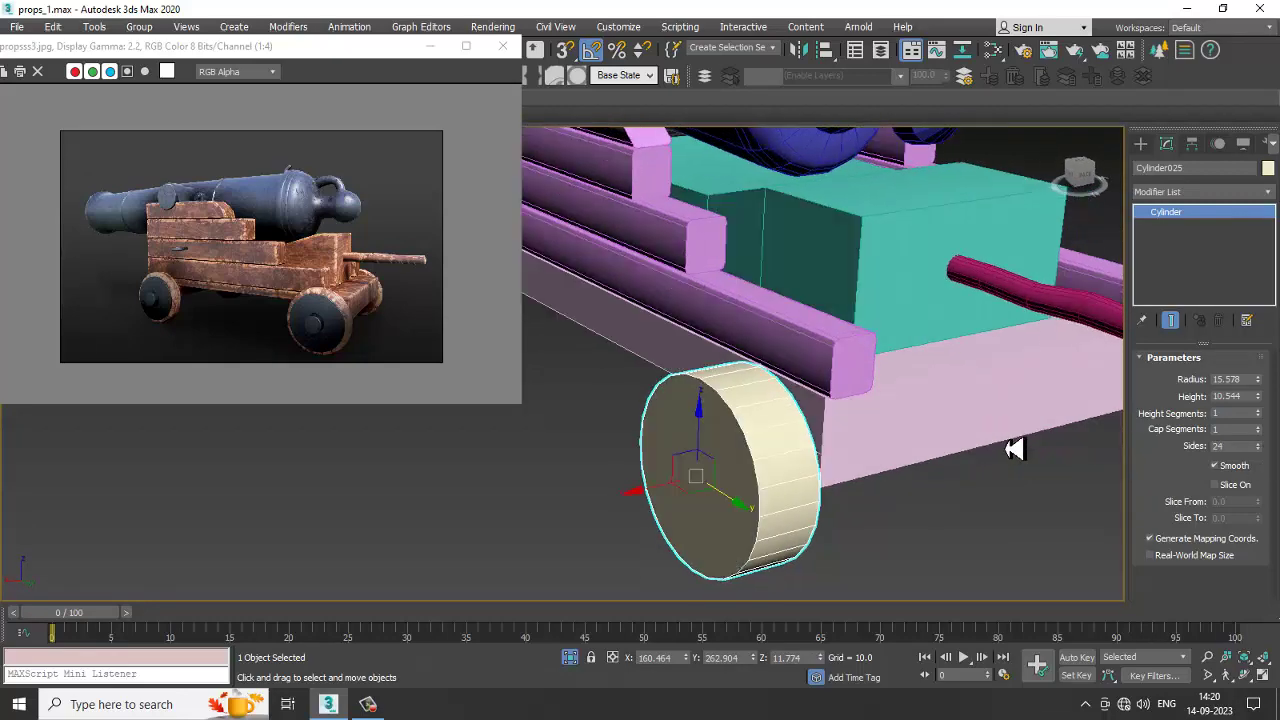
Step: Convert the wheel cylinder to an Editable Poly
{"action": "right_click", "coordinate": [710, 432]}
{"action": "left_click", "coordinate": [920, 581]}
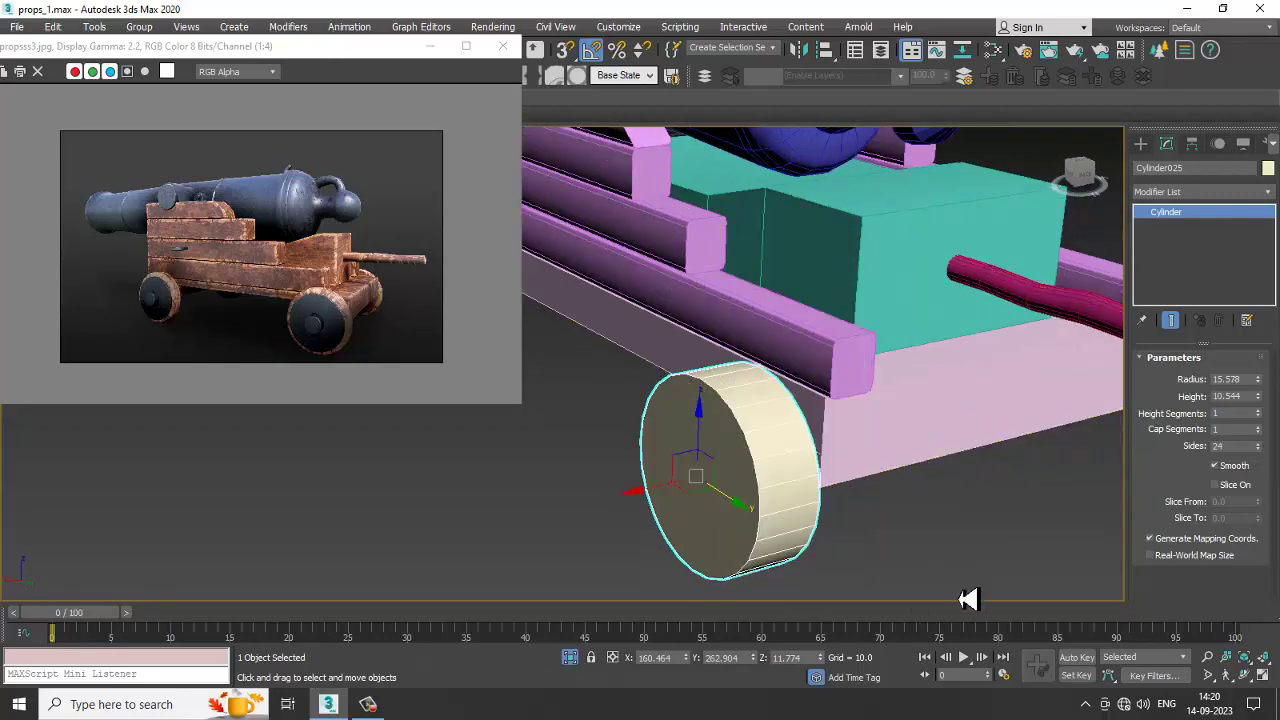
{"action": "middle_click_drag", "start_coordinate": [965, 600], "coordinate": [791, 457], "text": "alt"}
Step: Chamfer the rim edges on both faces of the wheel with 3 segments and an amount slightly below 1.0
{"action": "key", "text": "2"}
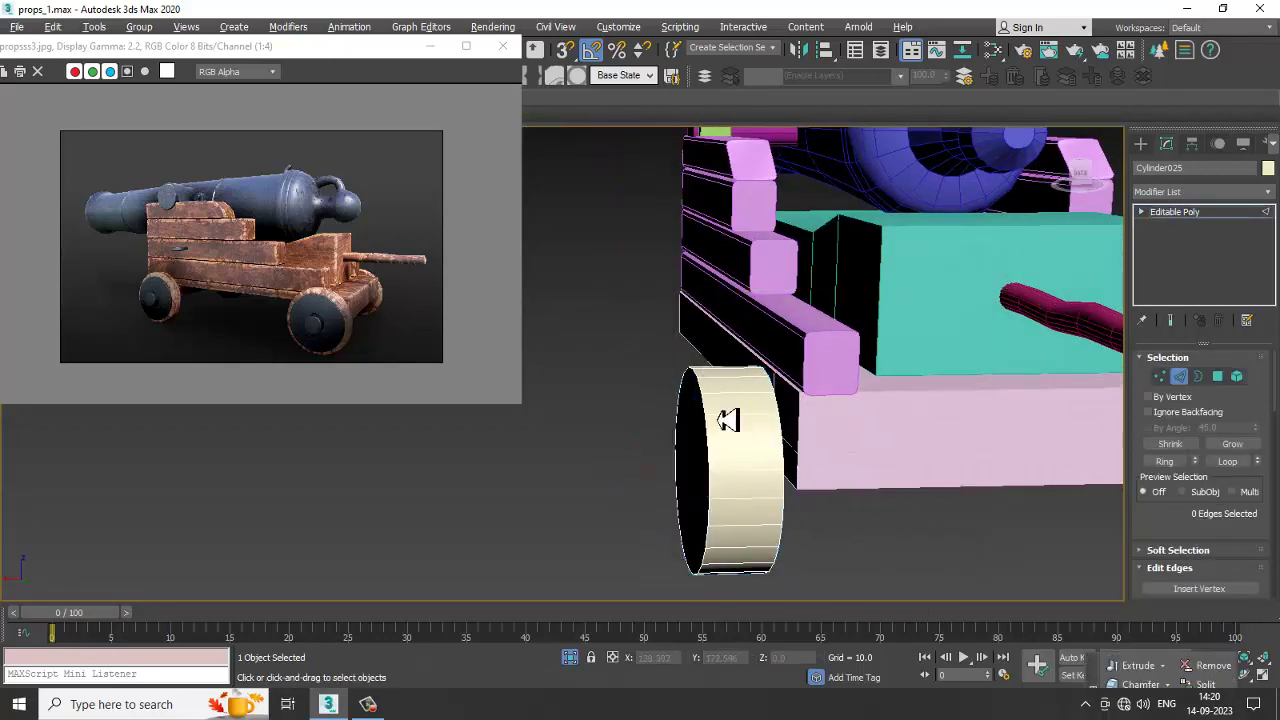
{"action": "middle_click_drag", "start_coordinate": [728, 420], "coordinate": [673, 364], "text": "alt"}
{"action": "left_click_drag", "start_coordinate": [873, 693], "coordinate": [868, 688]}
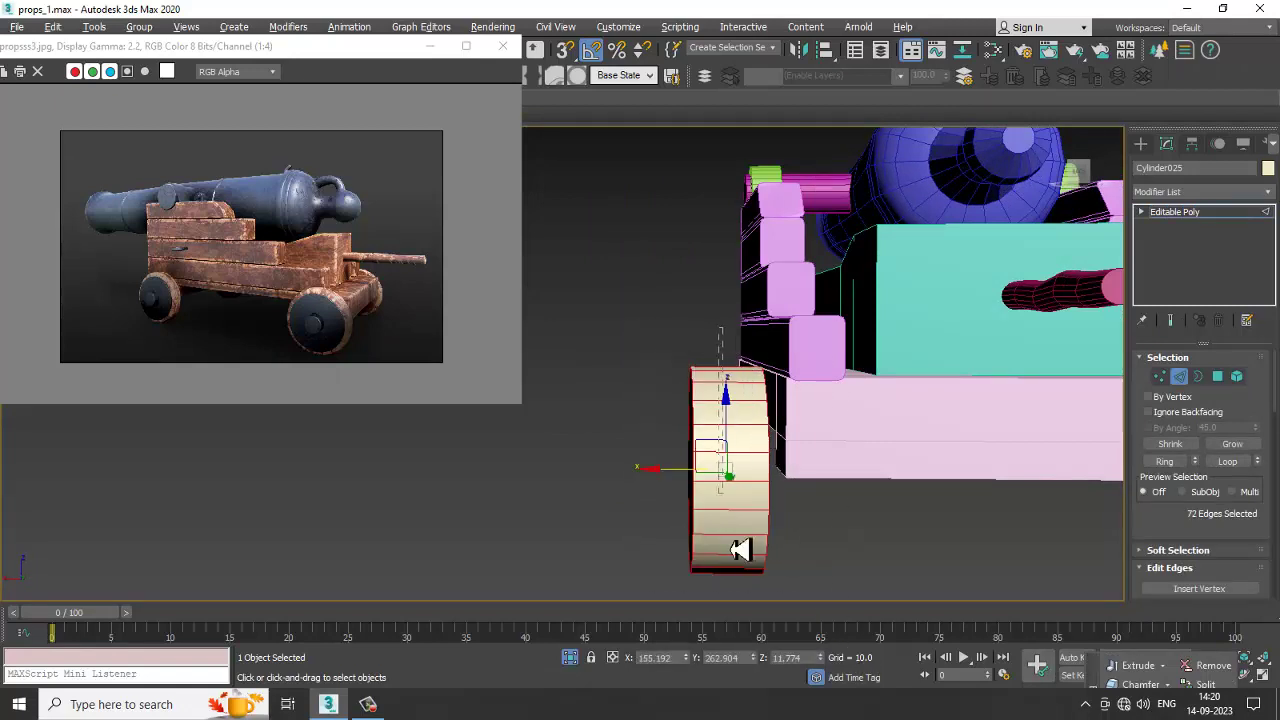
{"action": "left_click_drag", "start_coordinate": [731, 635], "coordinate": [731, 635], "text": "alt"}
{"action": "middle_click_drag", "start_coordinate": [724, 450], "coordinate": [904, 467], "text": "alt"}
{"action": "left_click_drag", "start_coordinate": [1139, 538], "coordinate": [1142, 430]}
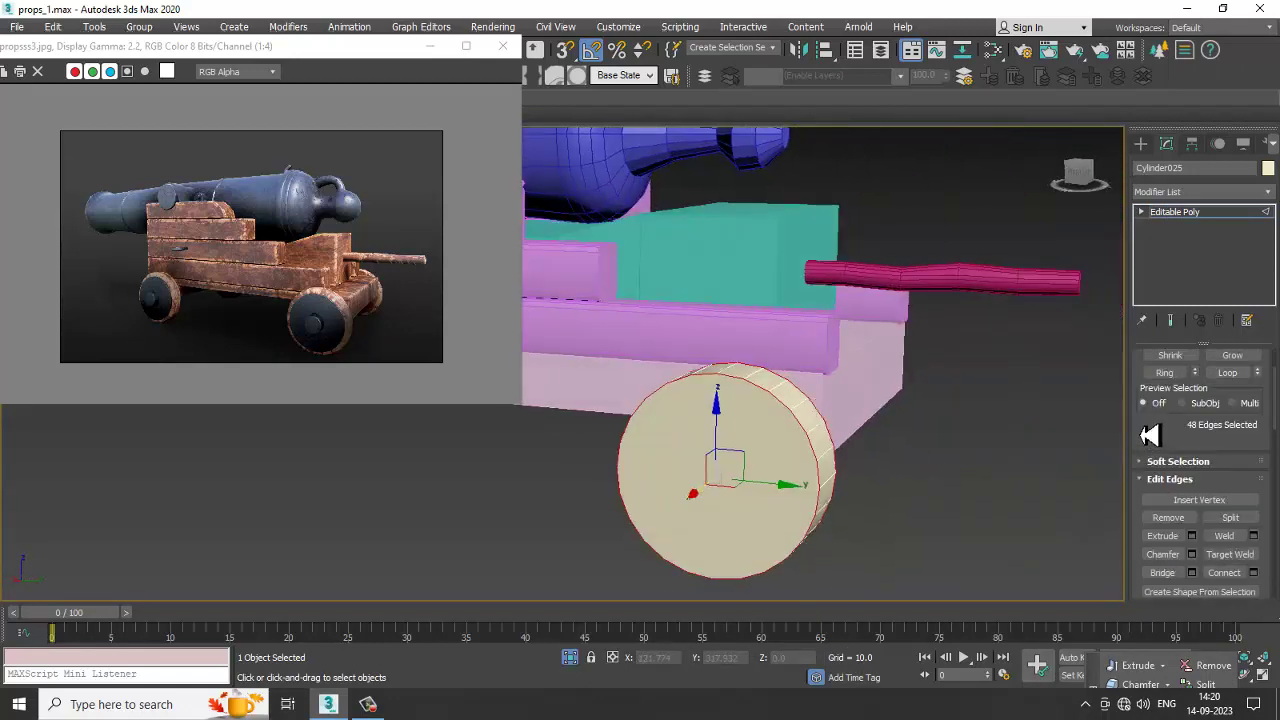
{"action": "left_click", "coordinate": [1191, 536]}
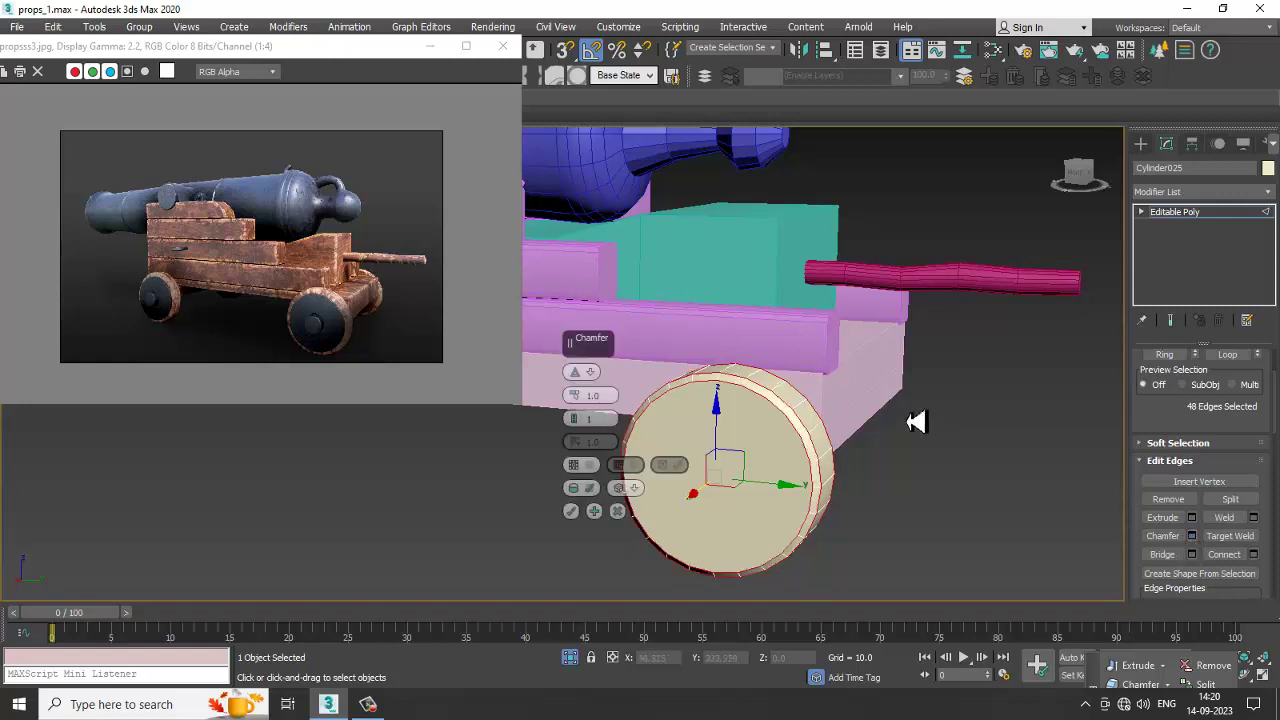
{"action": "middle_click_drag", "start_coordinate": [914, 420], "coordinate": [850, 428], "text": "alt"}
{"action": "scroll", "coordinate": [834, 386], "scroll_direction": "up", "scroll_amount": 2}
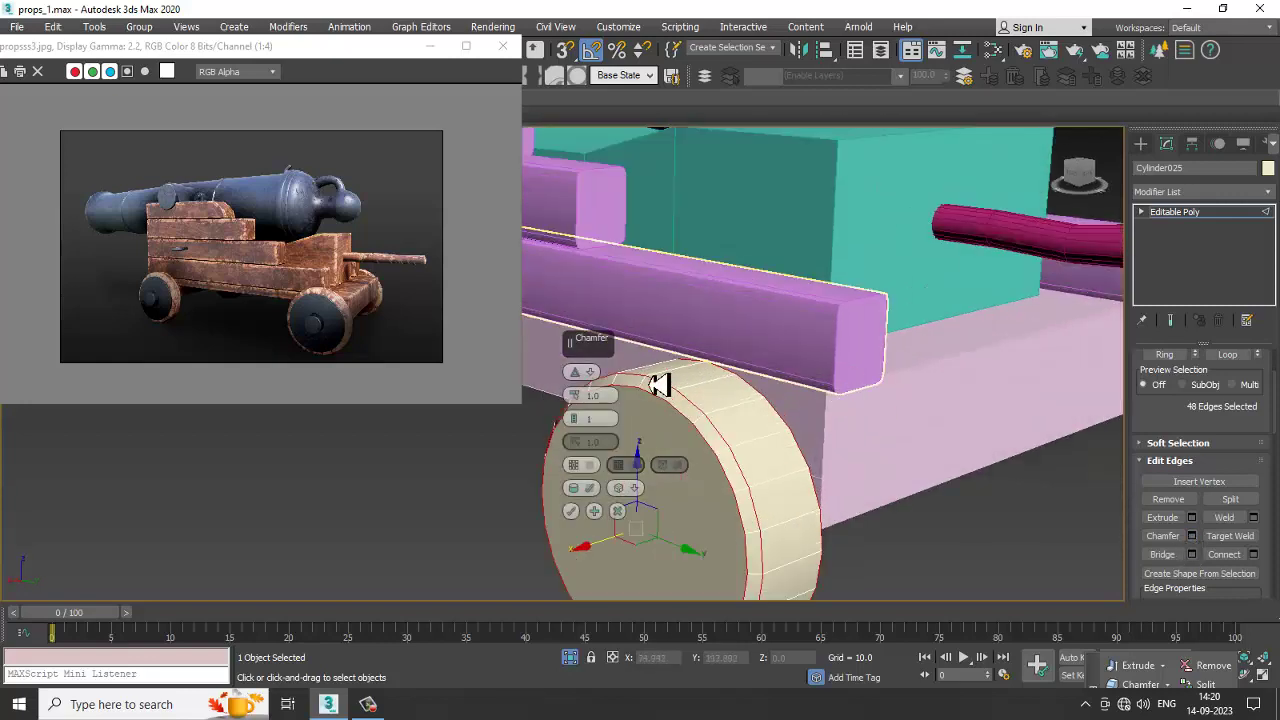
{"action": "left_click", "coordinate": [574, 421]}
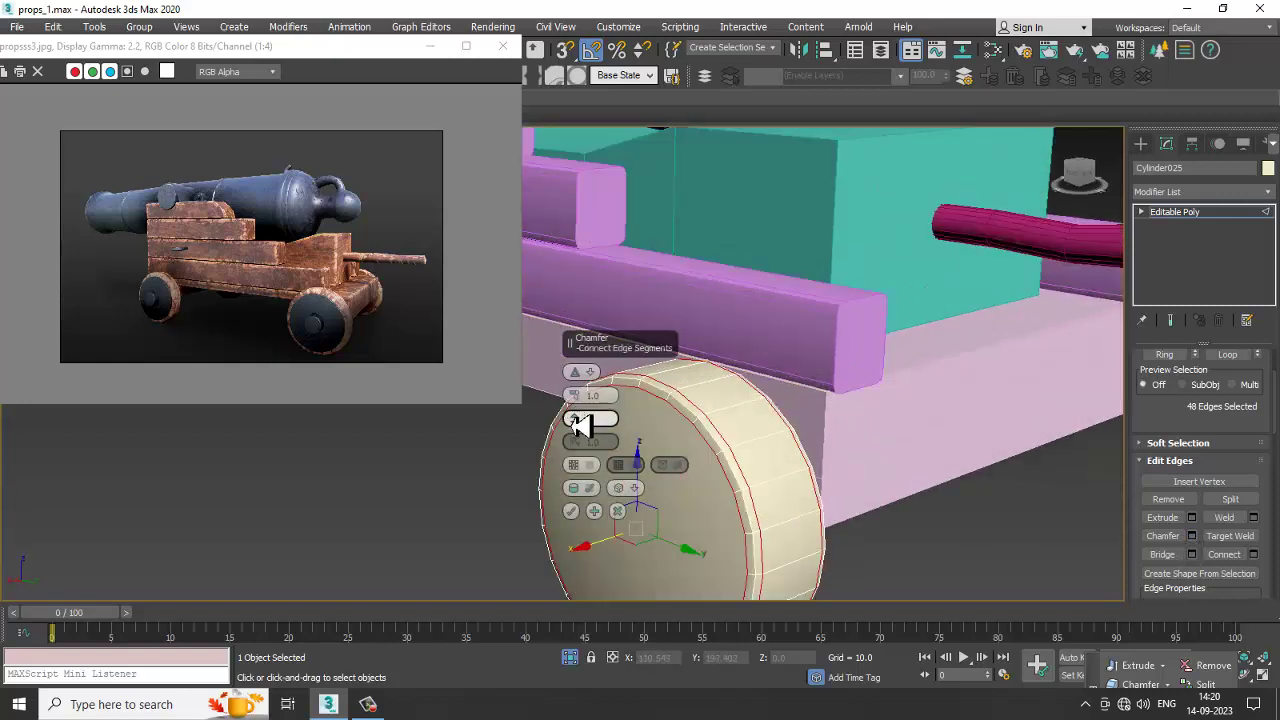
{"action": "left_click", "coordinate": [574, 423]}
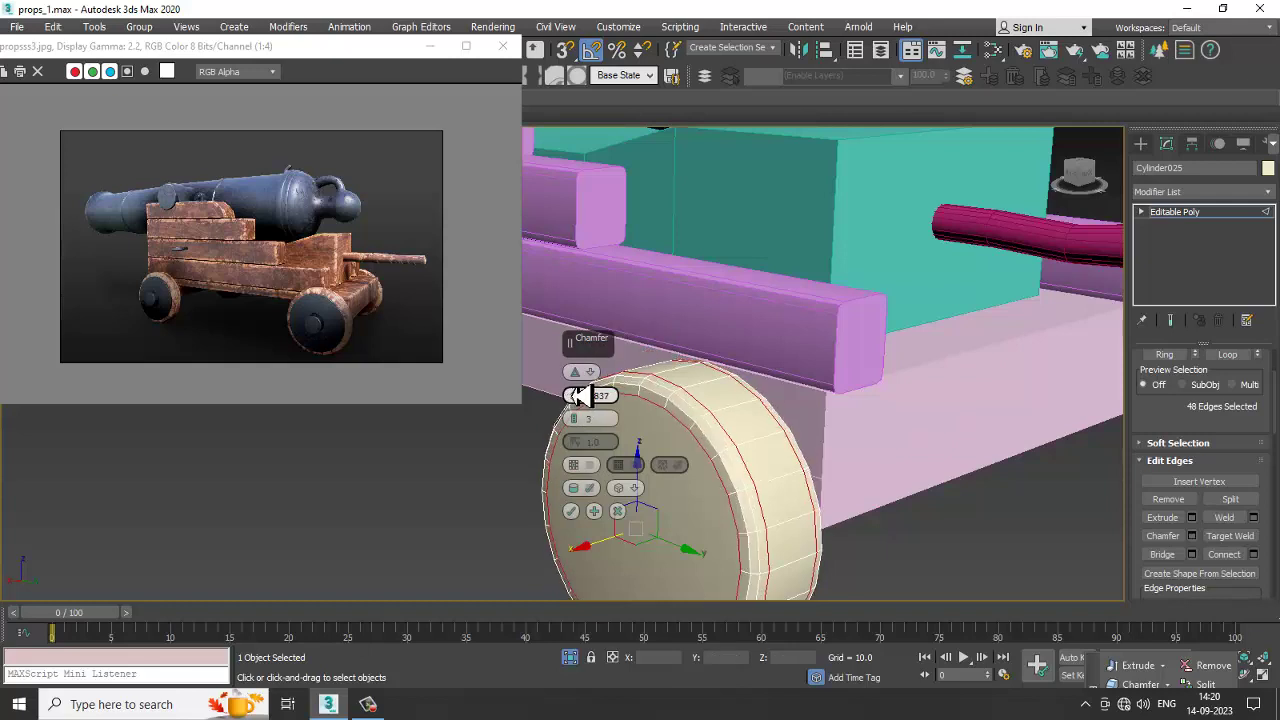
{"action": "left_click", "coordinate": [571, 511]}
Step: Inset the wheel's outer face polygon by about 10.3 to leave a small hub circle at its centre
{"action": "middle_click_drag", "start_coordinate": [660, 447], "coordinate": [692, 362], "text": "alt"}
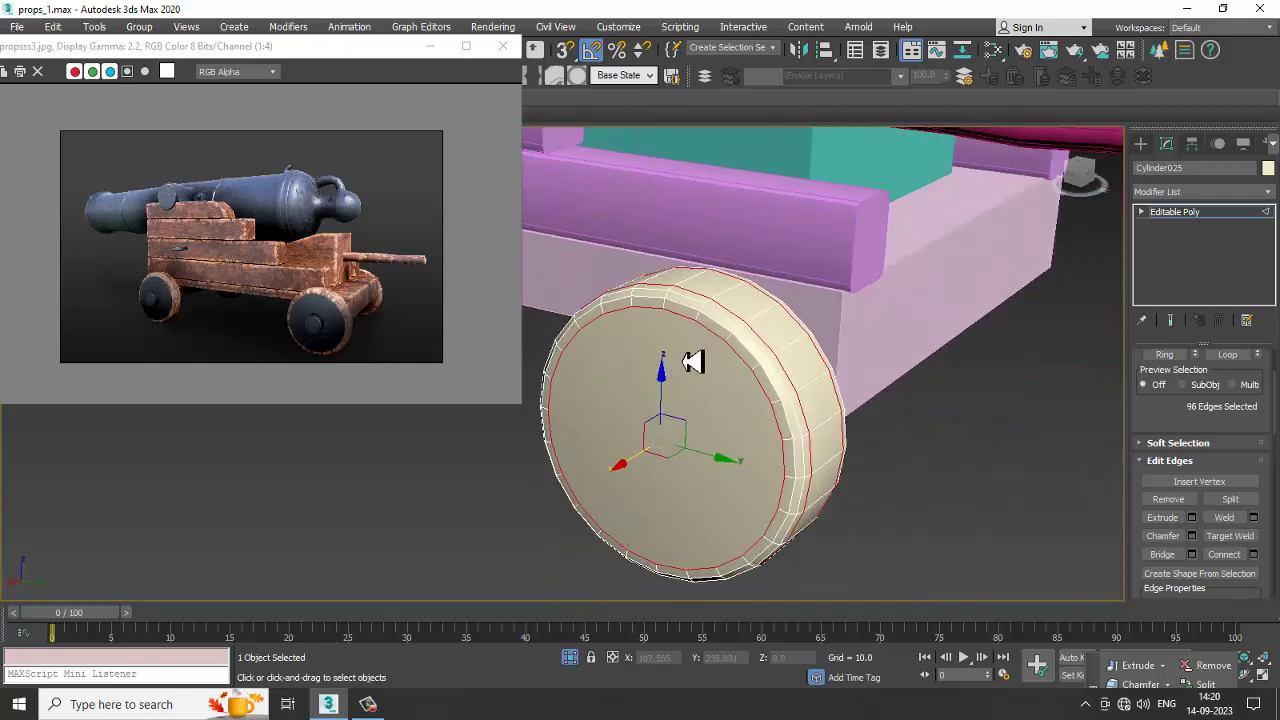
{"action": "key", "text": "4"}
{"action": "left_click", "coordinate": [729, 457]}
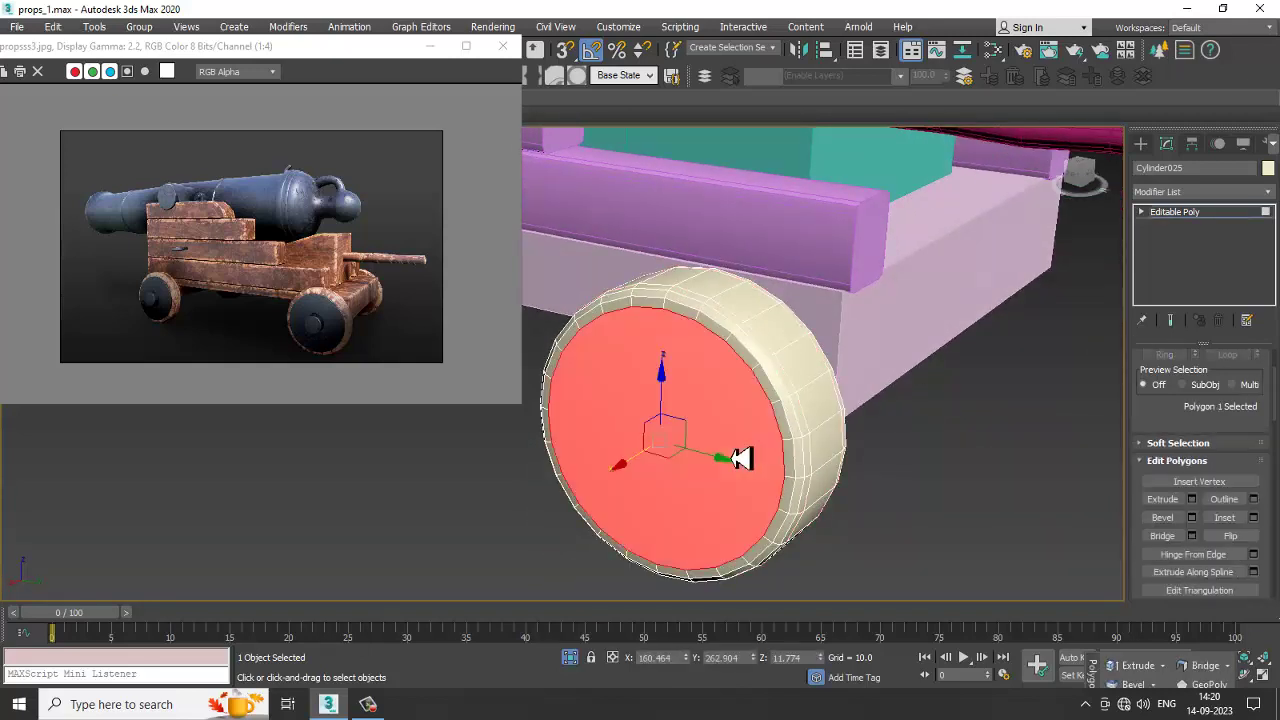
{"action": "middle_click_drag", "start_coordinate": [729, 457], "coordinate": [834, 434], "text": "alt"}
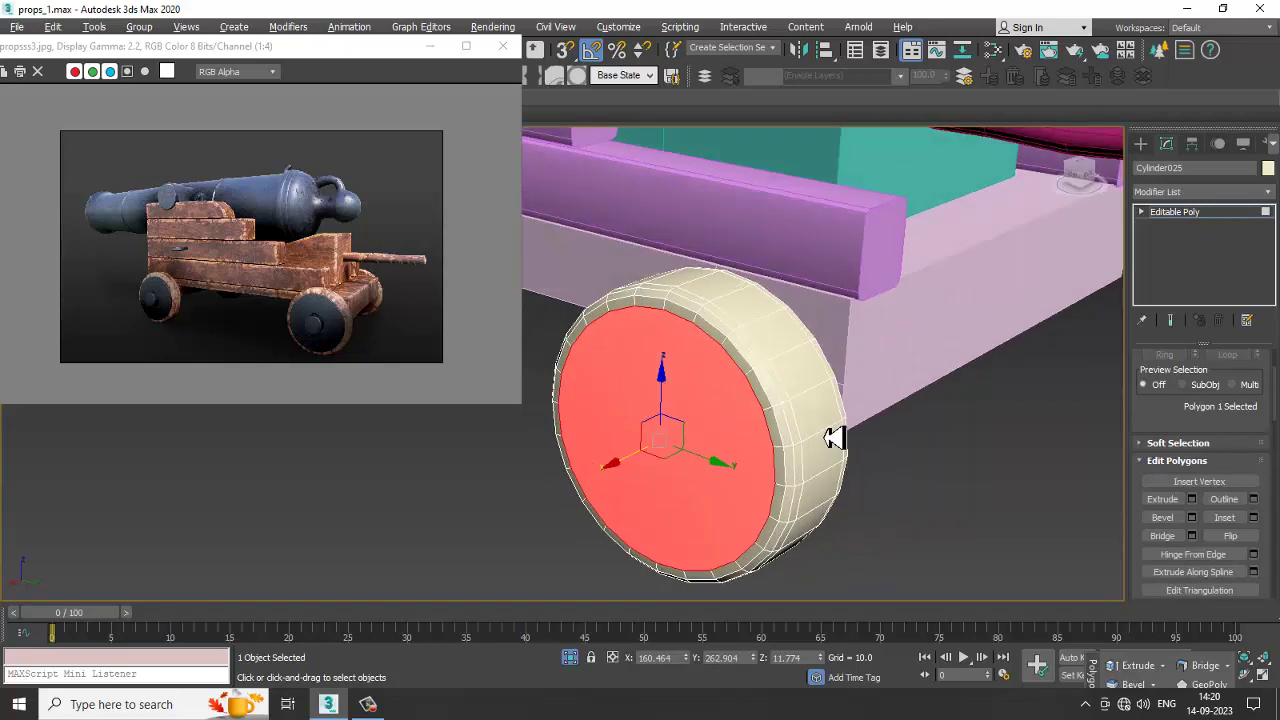
{"action": "left_click", "coordinate": [1254, 518]}
{"action": "left_click_drag", "start_coordinate": [574, 396], "coordinate": [567, 347]}
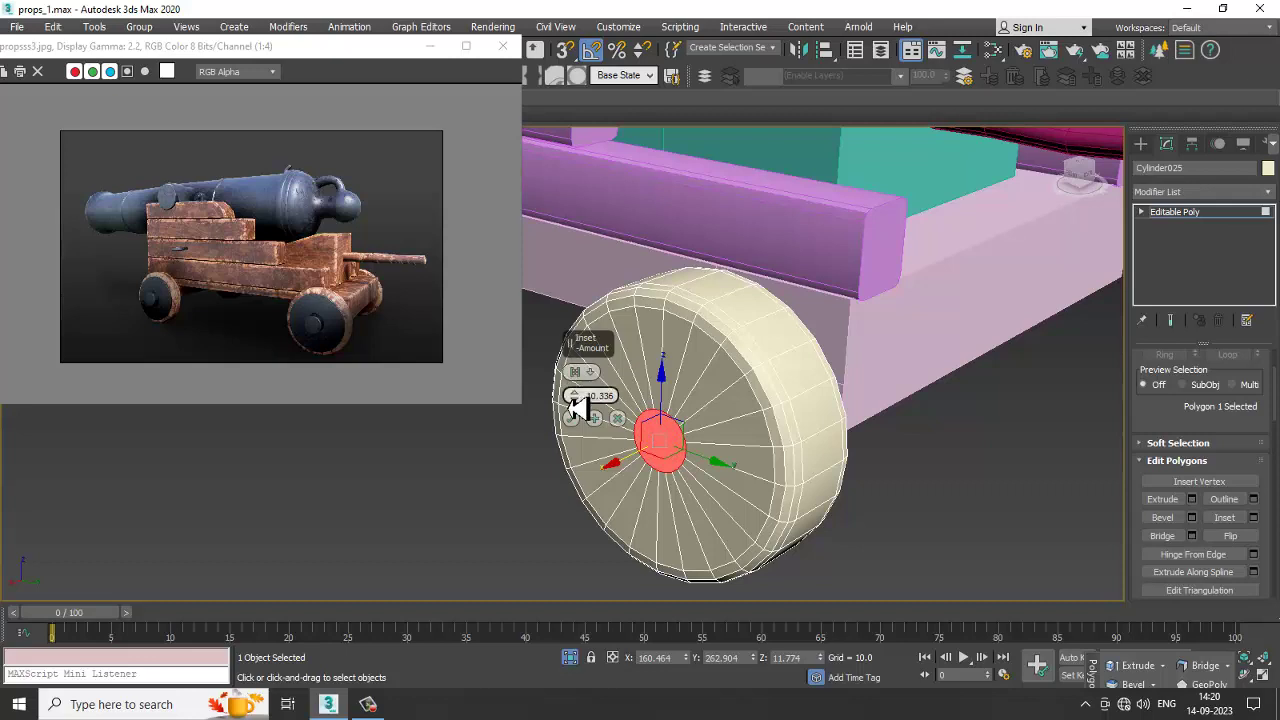
{"action": "left_click", "coordinate": [570, 418]}
Step: Extrude the hub polygon at the centre of the wheel's outer face by about 0.9 and return to whole-object level
{"action": "scroll", "coordinate": [706, 420], "scroll_direction": "up", "scroll_amount": 3}
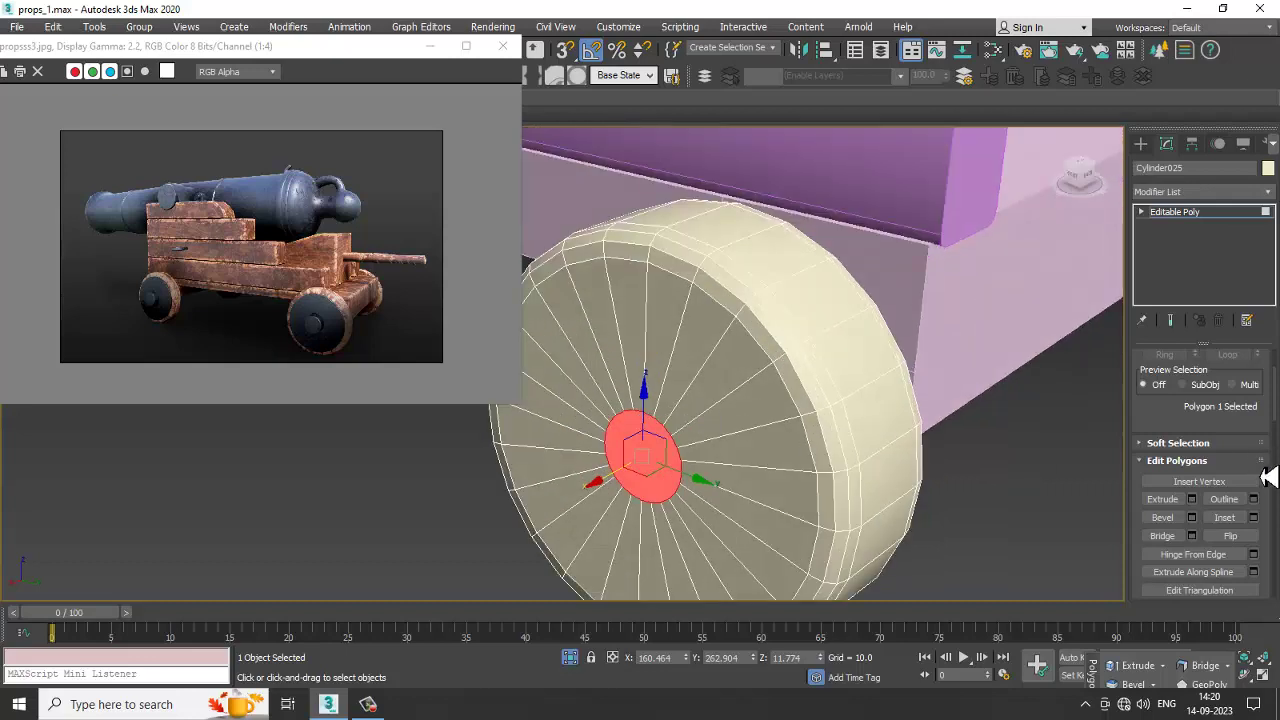
{"action": "left_click", "coordinate": [1191, 499]}
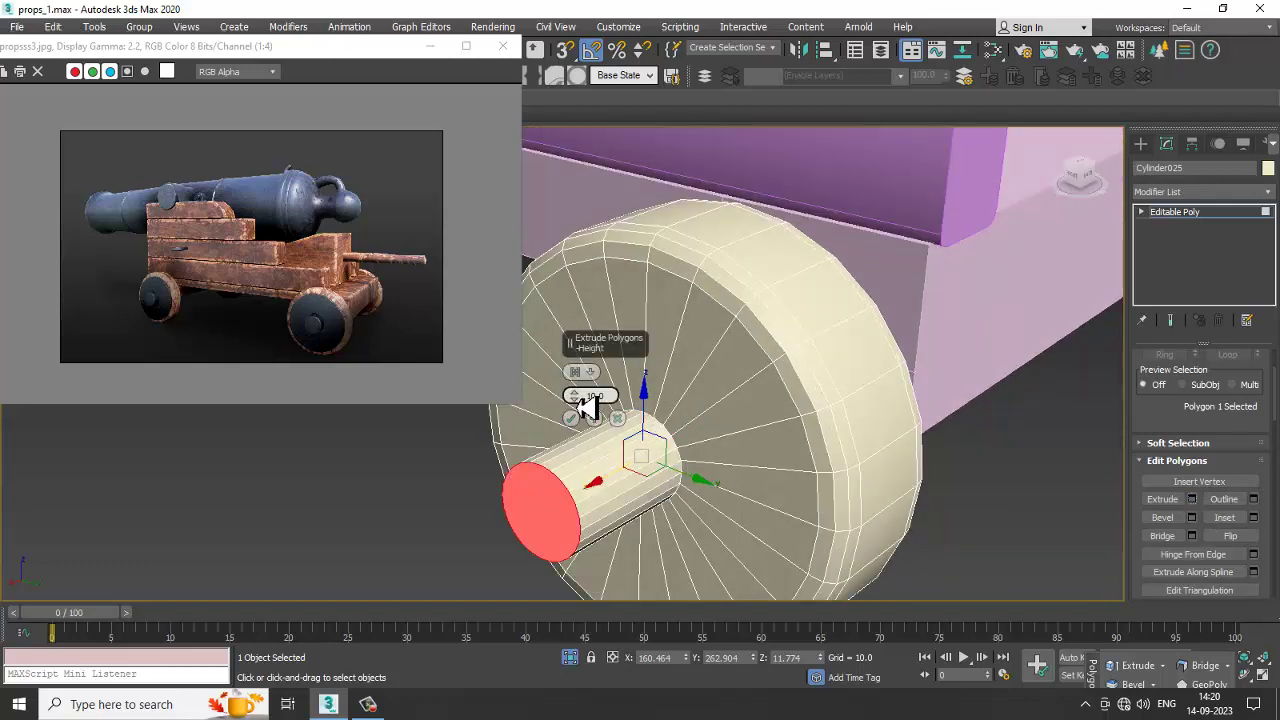
{"action": "left_click_drag", "start_coordinate": [576, 396], "coordinate": [616, 470]}
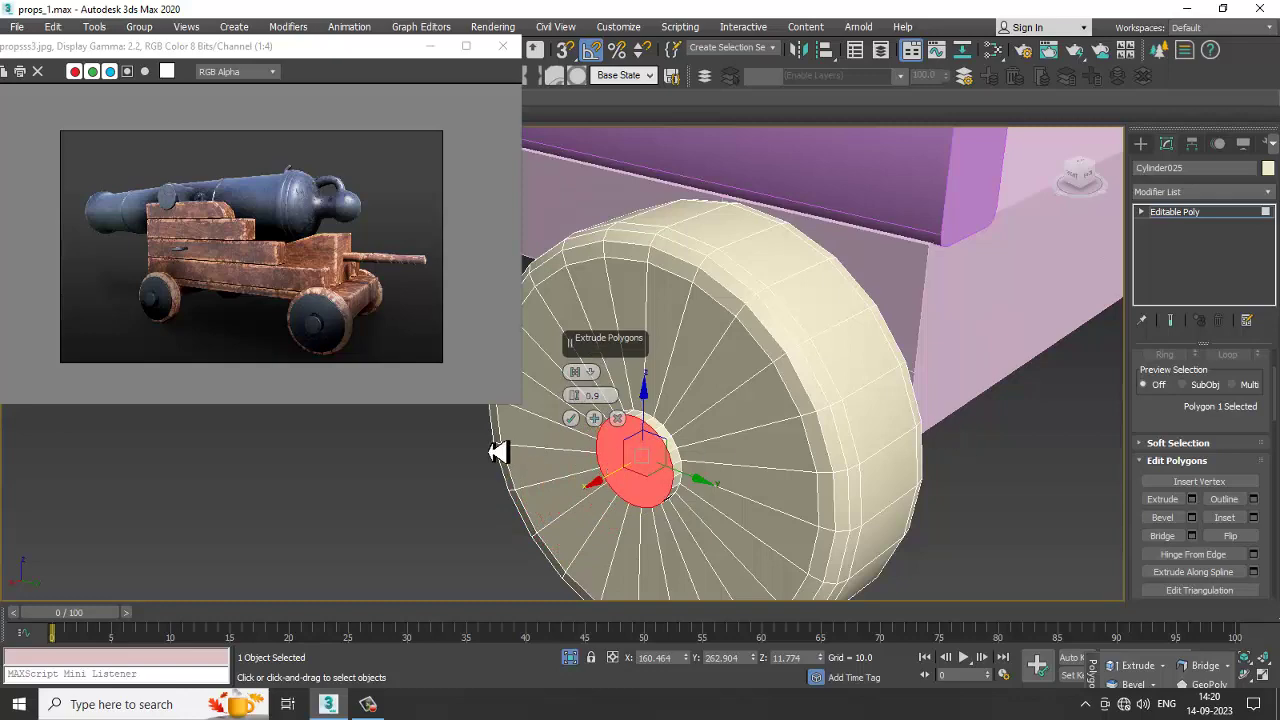
{"action": "left_click", "coordinate": [570, 418]}
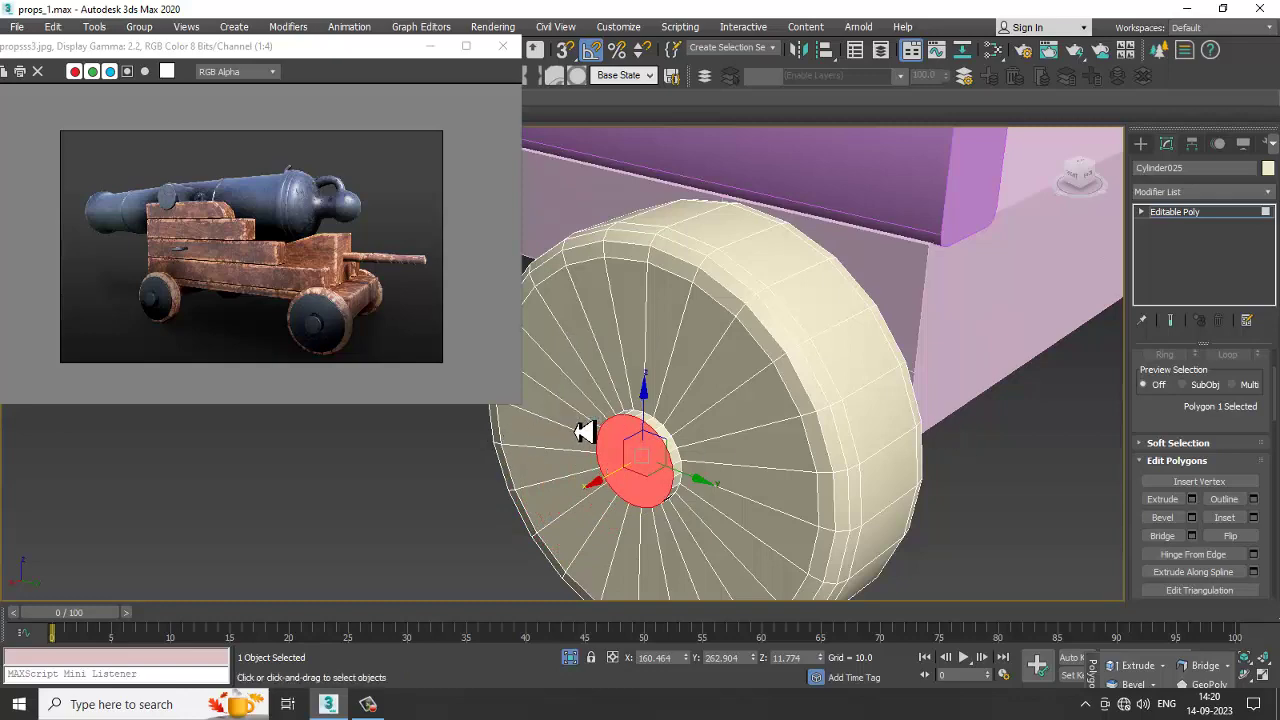
{"action": "left_click", "coordinate": [1205, 217]}
{"action": "scroll", "coordinate": [724, 443], "scroll_direction": "down", "scroll_amount": 4}
{"action": "middle_click_drag", "start_coordinate": [724, 443], "coordinate": [781, 608], "text": "alt"}
{"action": "scroll", "coordinate": [744, 412], "scroll_direction": "down", "scroll_amount": 3}
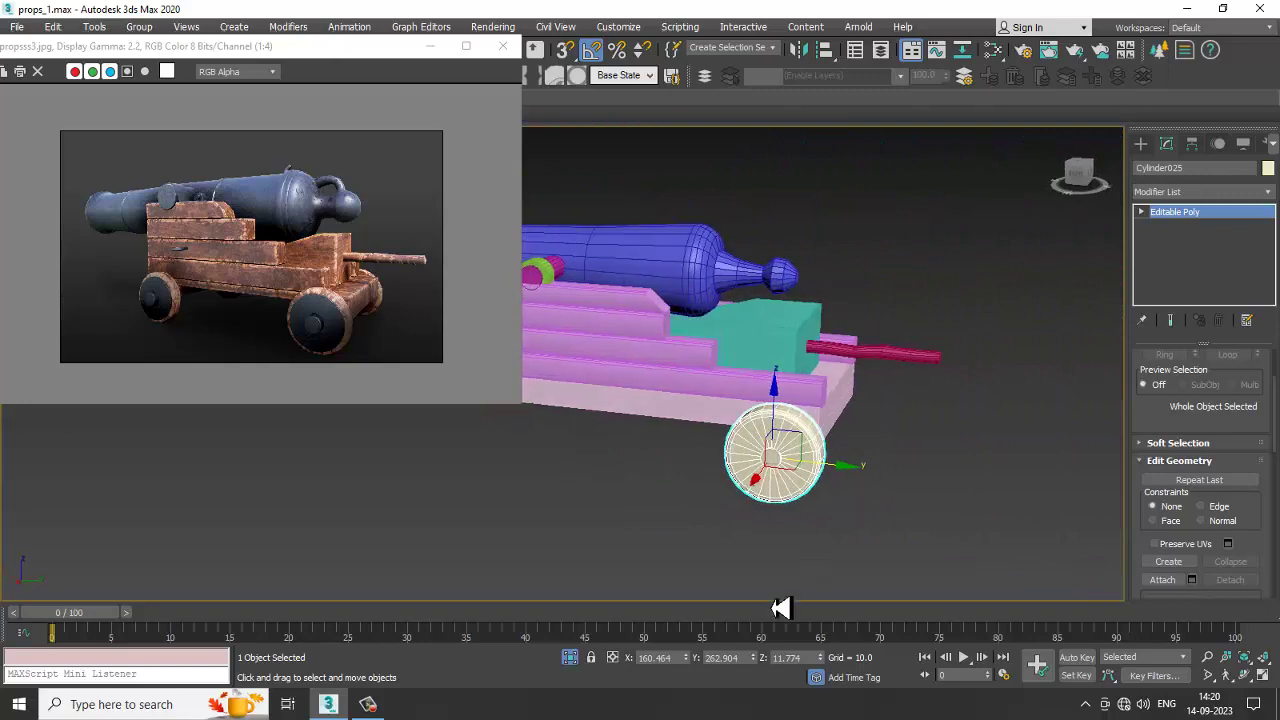
Step: Mirror the wheel across the X axis as a copy with zero offset
{"action": "left_click", "coordinate": [377, 710]}
{"action": "left_click", "coordinate": [377, 710]}
{"action": "middle_click_drag", "start_coordinate": [702, 364], "coordinate": [634, 383], "text": "alt"}
{"action": "middle_click_drag", "start_coordinate": [634, 383], "coordinate": [651, 311], "text": "alt"}
{"action": "scroll", "coordinate": [617, 458], "scroll_direction": "up", "scroll_amount": 5}
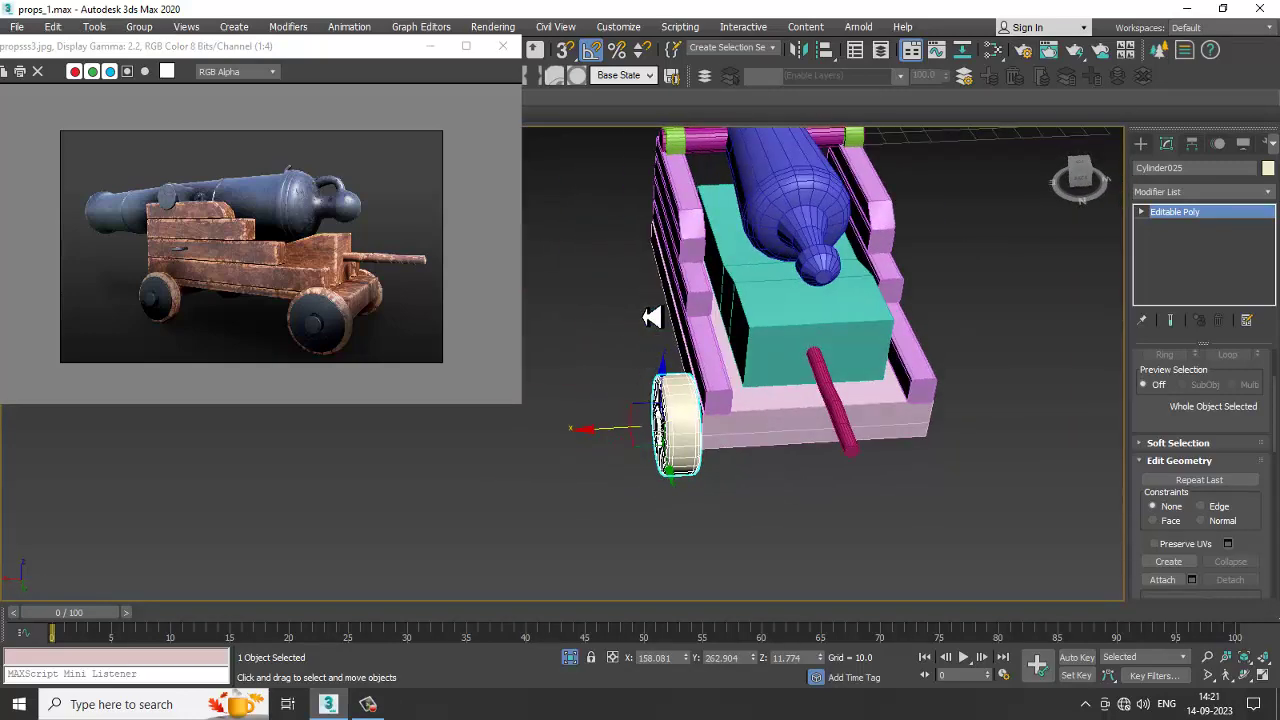
{"action": "left_click", "coordinate": [797, 51]}
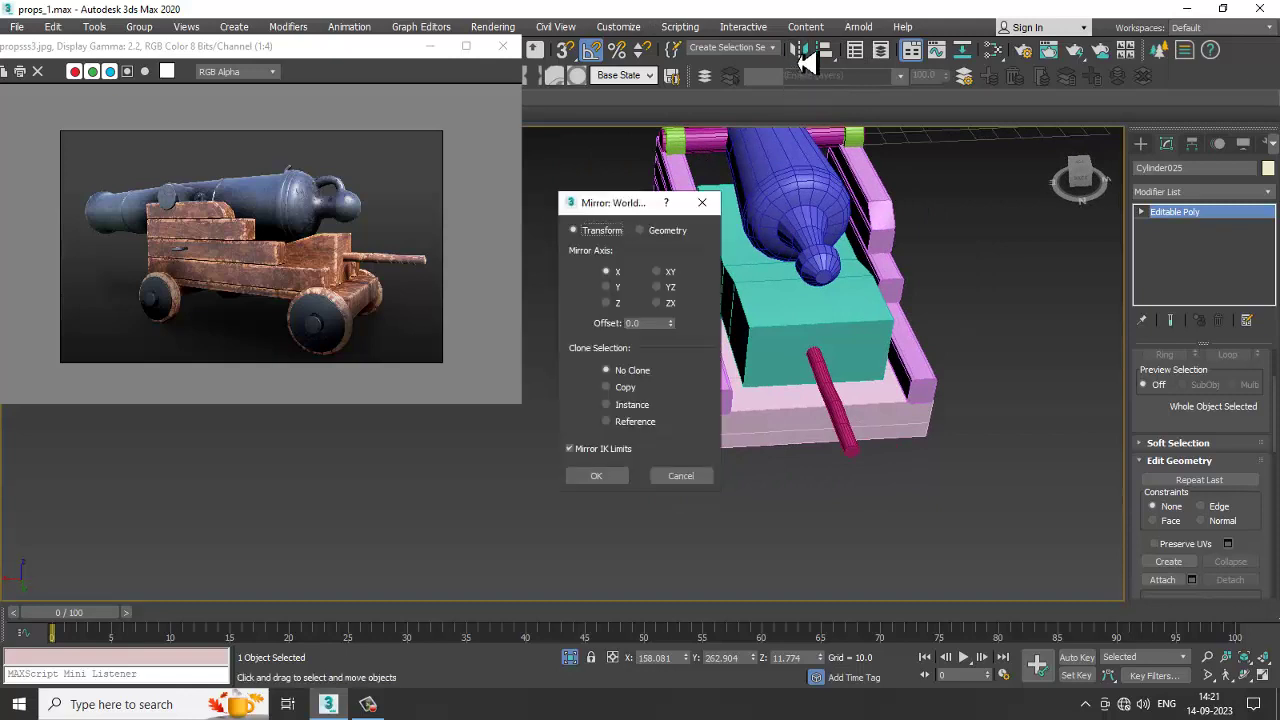
{"action": "left_click", "coordinate": [624, 388]}
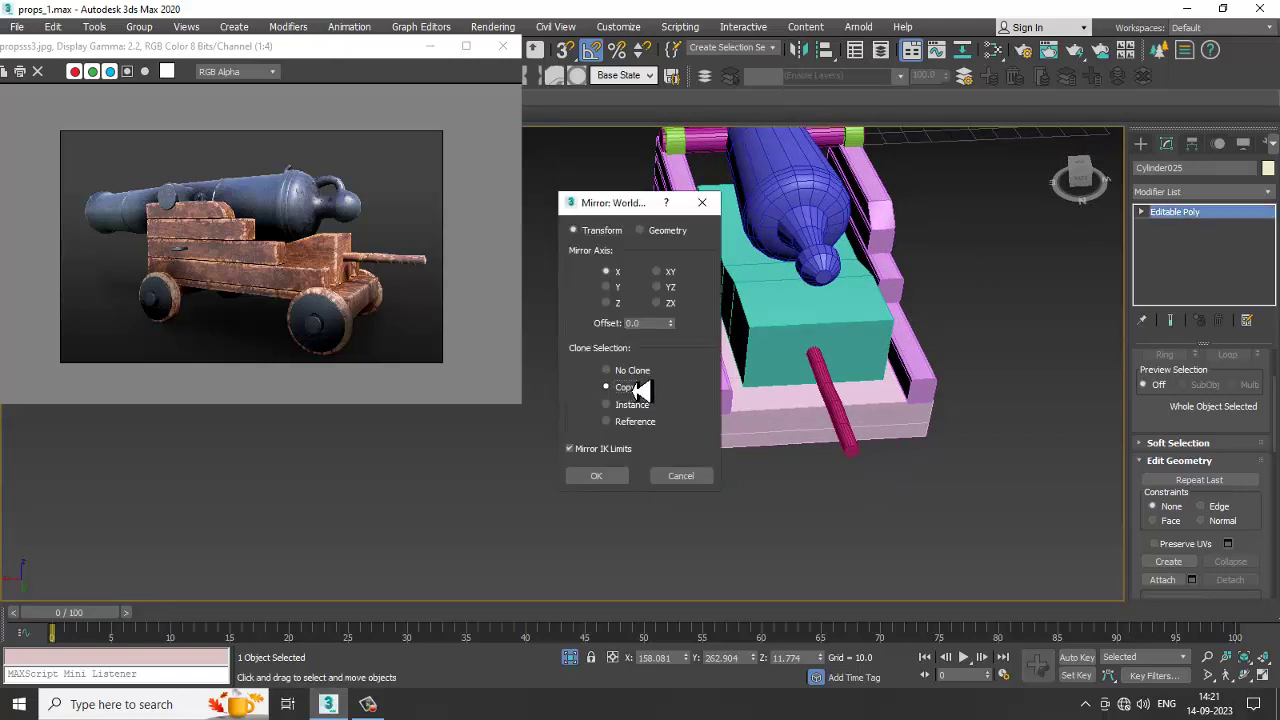
{"action": "left_click_drag", "start_coordinate": [645, 203], "coordinate": [472, 212]}
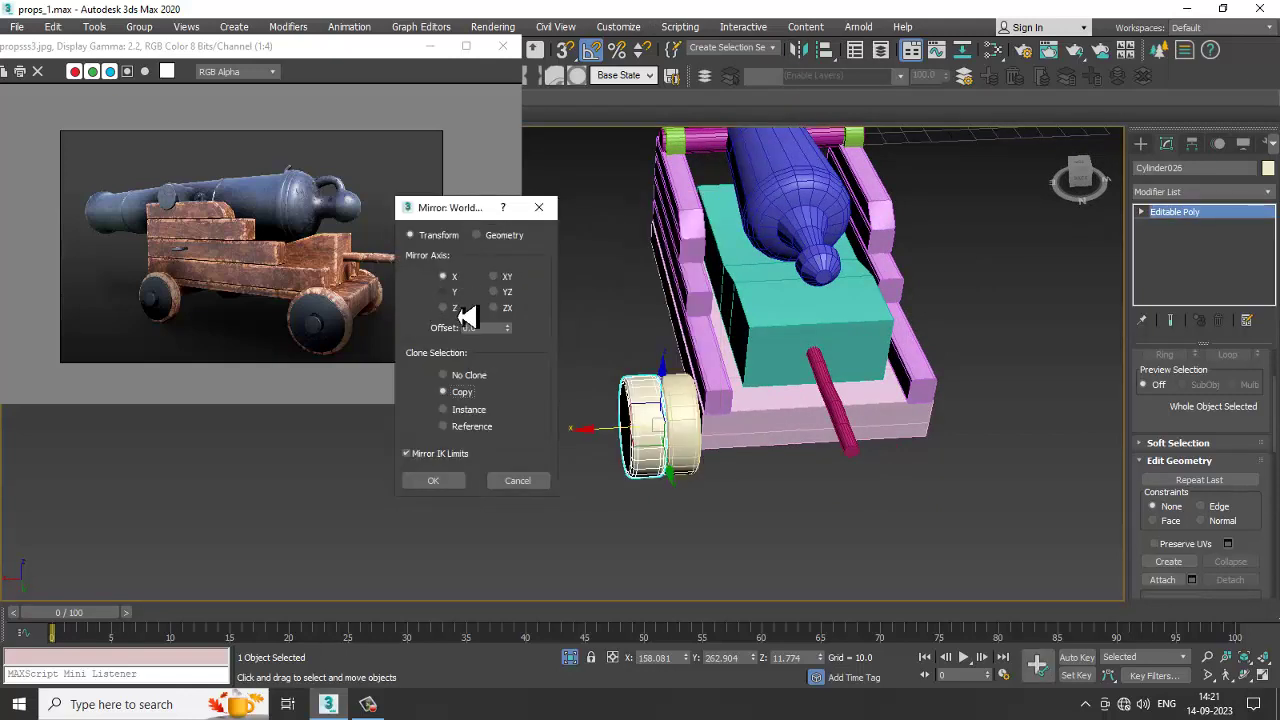
{"action": "left_click", "coordinate": [438, 482]}
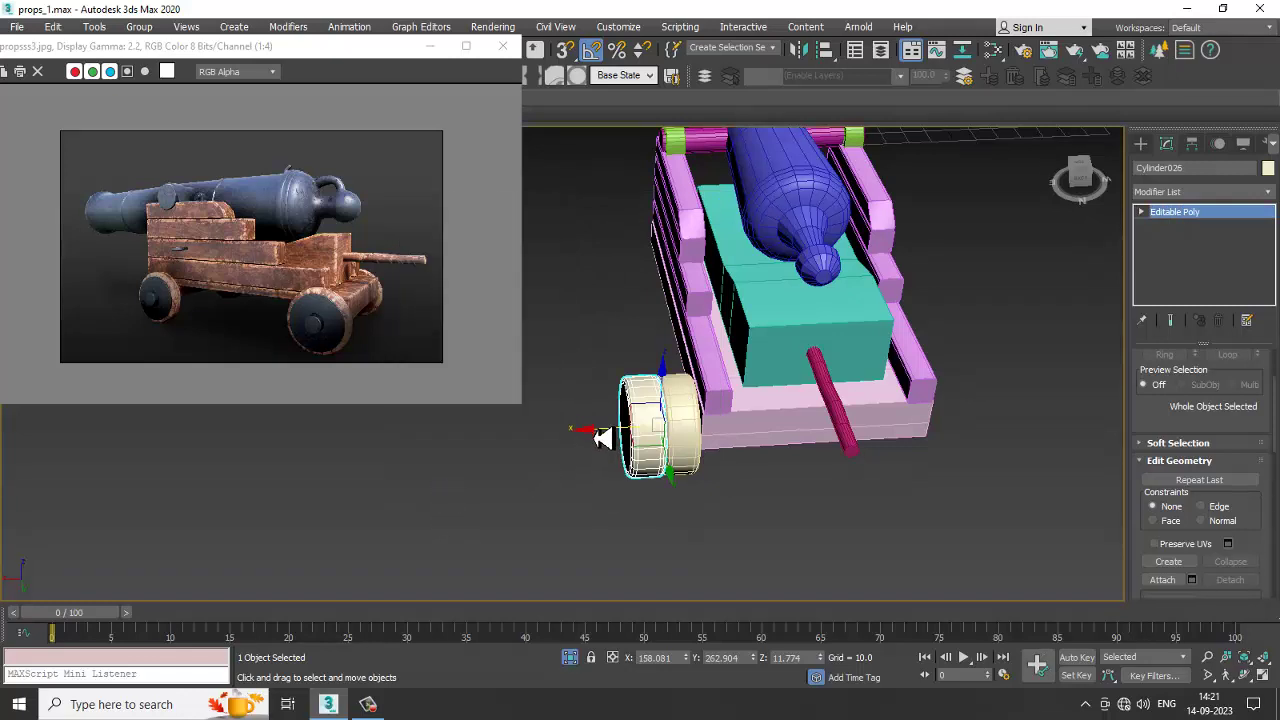
Step: Move the mirrored wheel along X to the opposite side of the carriage, at about X 66.5
{"action": "left_click_drag", "start_coordinate": [601, 437], "coordinate": [886, 436]}
{"action": "middle_click_drag", "start_coordinate": [886, 436], "coordinate": [949, 422], "text": "alt"}
{"action": "scroll", "coordinate": [937, 414], "scroll_direction": "up", "scroll_amount": 4}
{"action": "left_click_drag", "start_coordinate": [901, 424], "coordinate": [891, 409]}
{"action": "middle_click_drag", "start_coordinate": [891, 409], "coordinate": [845, 385], "text": "alt"}
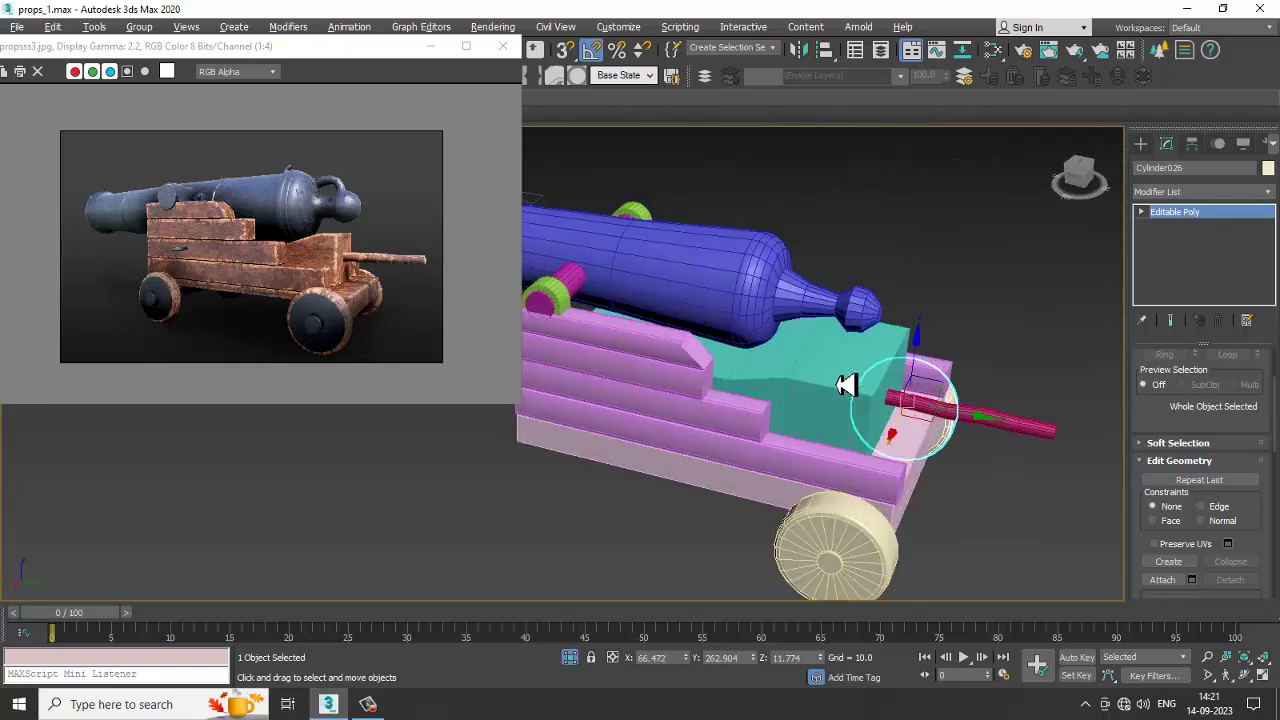
Step: Select both rear wheels and copy them along the carriage to its front end in the Left view
{"action": "left_click", "coordinate": [845, 540], "text": "ctrl"}
{"action": "key", "text": "alt+w"}
{"action": "right_click", "coordinate": [366, 586]}
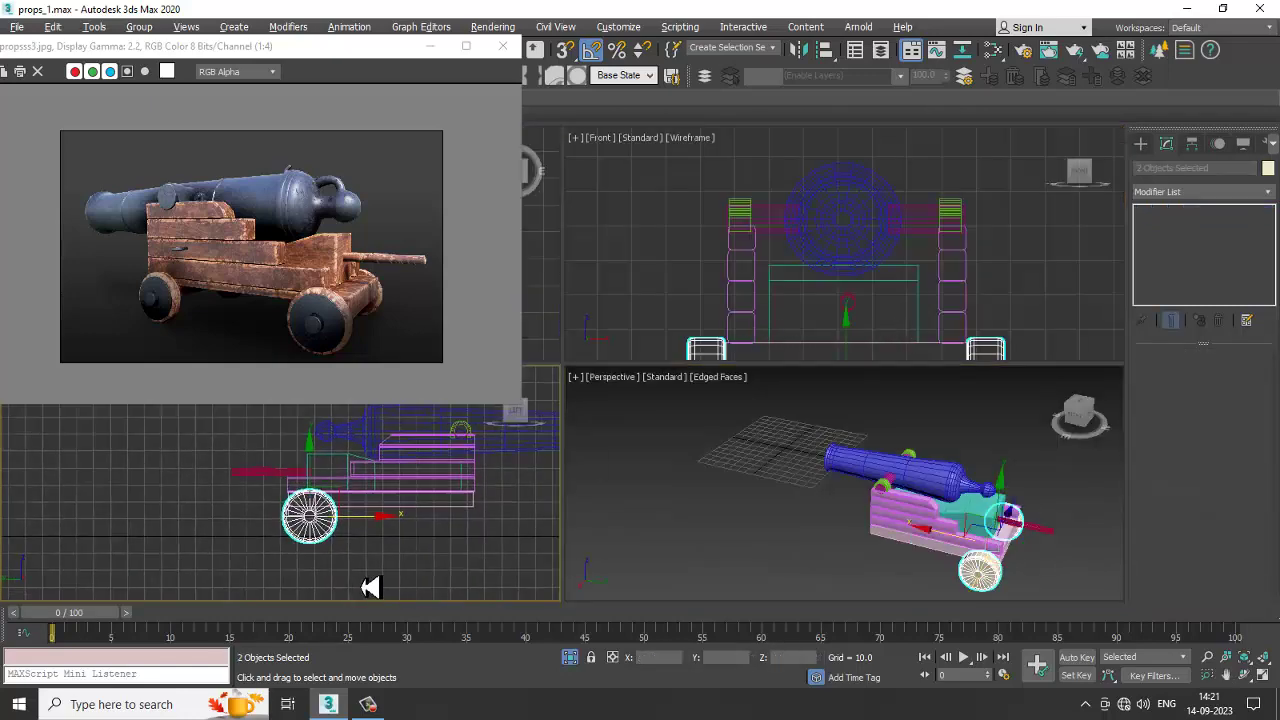
{"action": "key", "text": "alt+w"}
{"action": "left_click_drag", "start_coordinate": [724, 442], "coordinate": [1040, 432], "text": "shift"}
{"action": "left_click", "coordinate": [658, 420]}
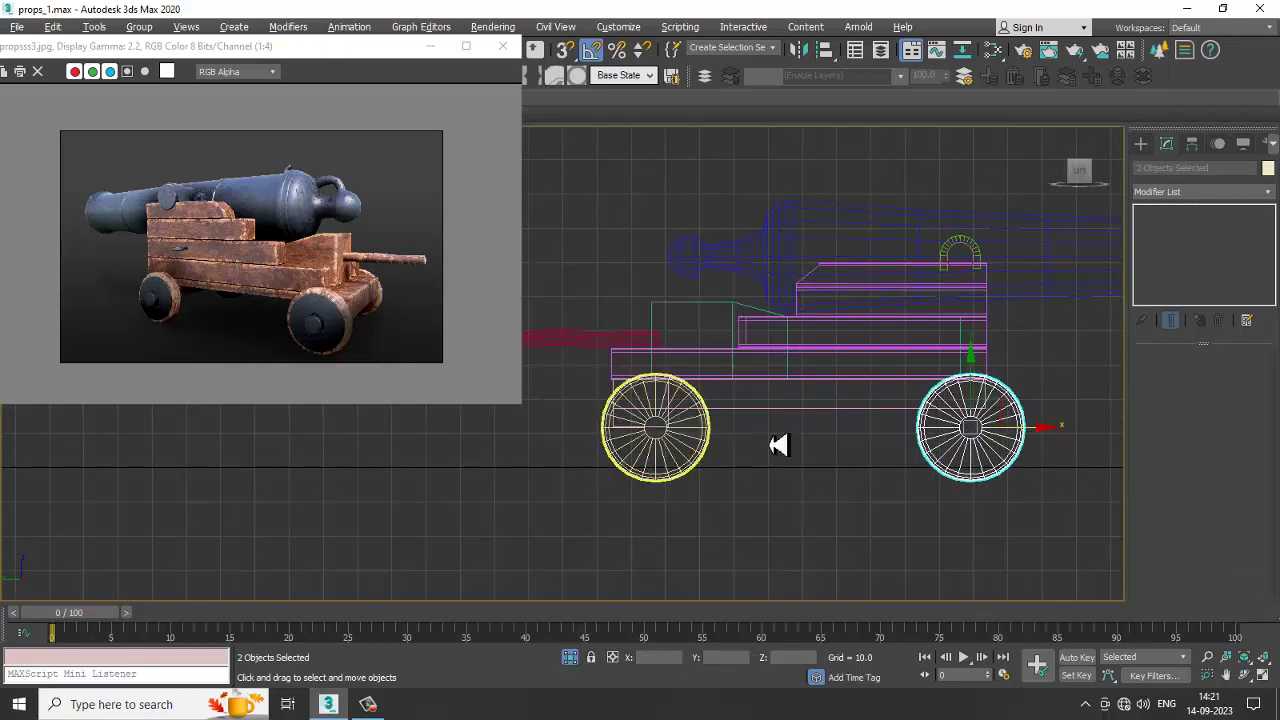
Step: Scale the two front wheels uniformly to 90 percent and shift them slightly down and back under the carriage's front end
{"action": "key", "text": "r"}
{"action": "left_click_drag", "start_coordinate": [985, 437], "coordinate": [994, 446]}
{"action": "key", "text": "w"}
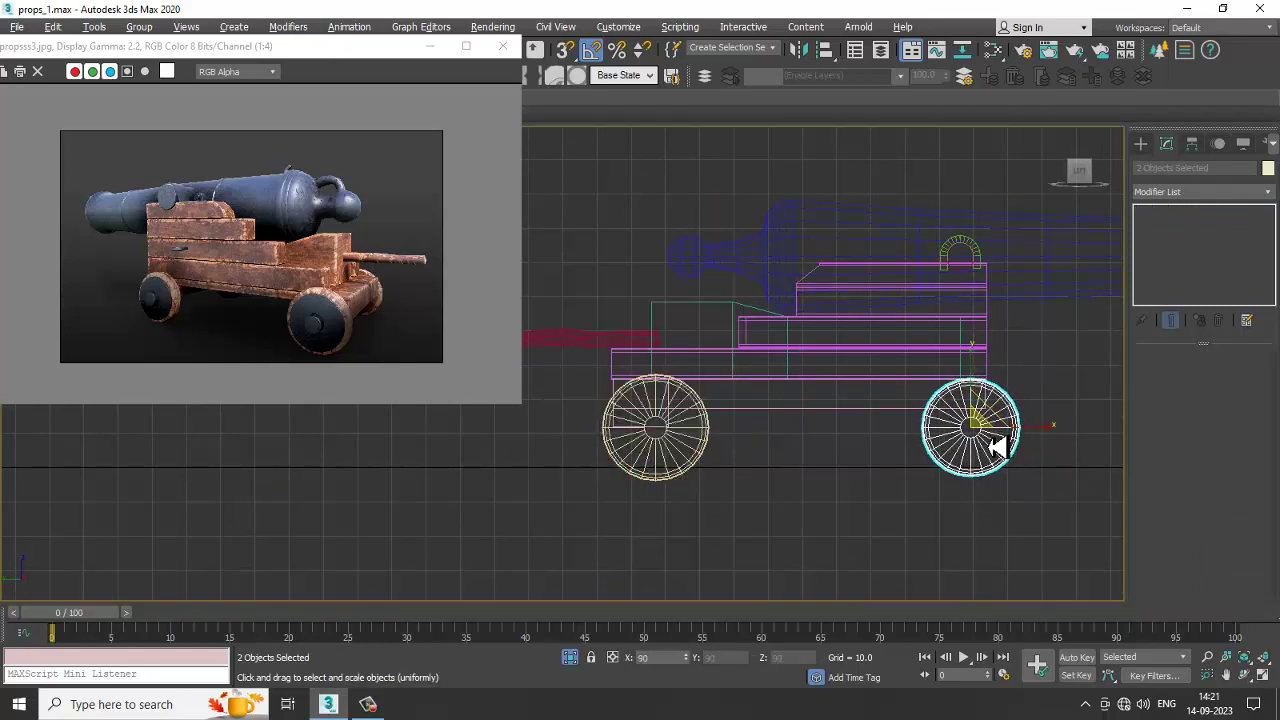
{"action": "left_click_drag", "start_coordinate": [972, 395], "coordinate": [972, 398]}
{"action": "left_click_drag", "start_coordinate": [1038, 442], "coordinate": [1019, 443]}
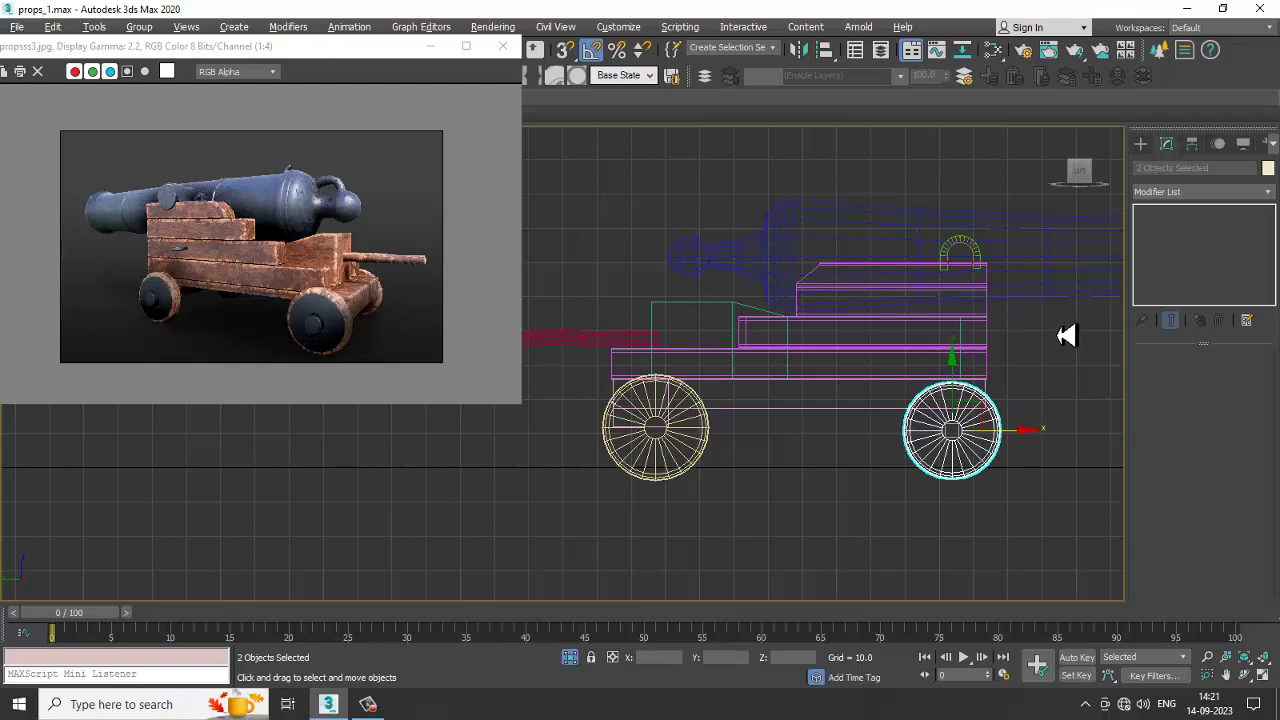
{"action": "key", "text": "alt+w"}
{"action": "middle_click", "coordinate": [862, 557]}
{"action": "key", "text": "alt+w"}
{"action": "middle_click_drag", "start_coordinate": [862, 557], "coordinate": [882, 443], "text": "alt"}
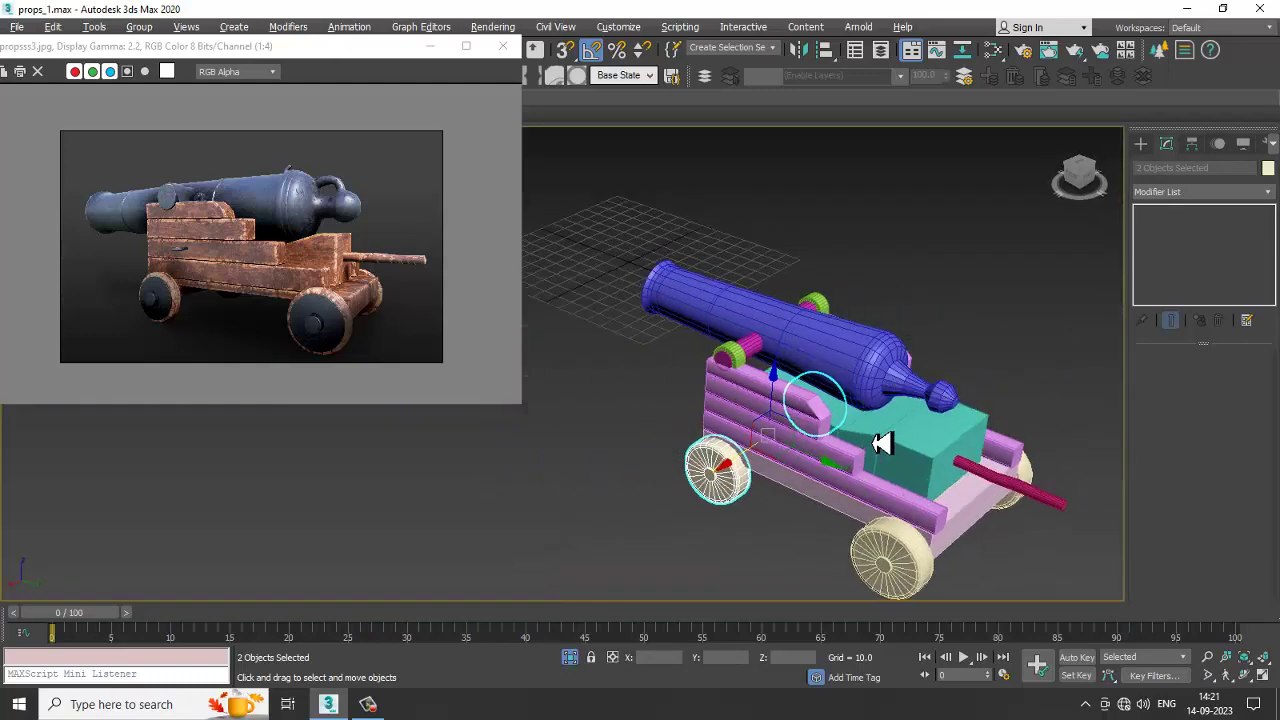
Step: Select the cannon barrel, move the reference image lower to uncover the toolbars, and expand the polygon modeling tools
{"action": "left_click_drag", "start_coordinate": [882, 443], "coordinate": [874, 438], "text": "alt"}
{"action": "scroll", "coordinate": [857, 432], "scroll_direction": "up", "scroll_amount": 4}
{"action": "left_click", "coordinate": [900, 438]}
{"action": "middle_click_drag", "start_coordinate": [900, 438], "coordinate": [798, 427], "text": "alt"}
{"action": "scroll", "coordinate": [866, 422], "scroll_direction": "up", "scroll_amount": 3}
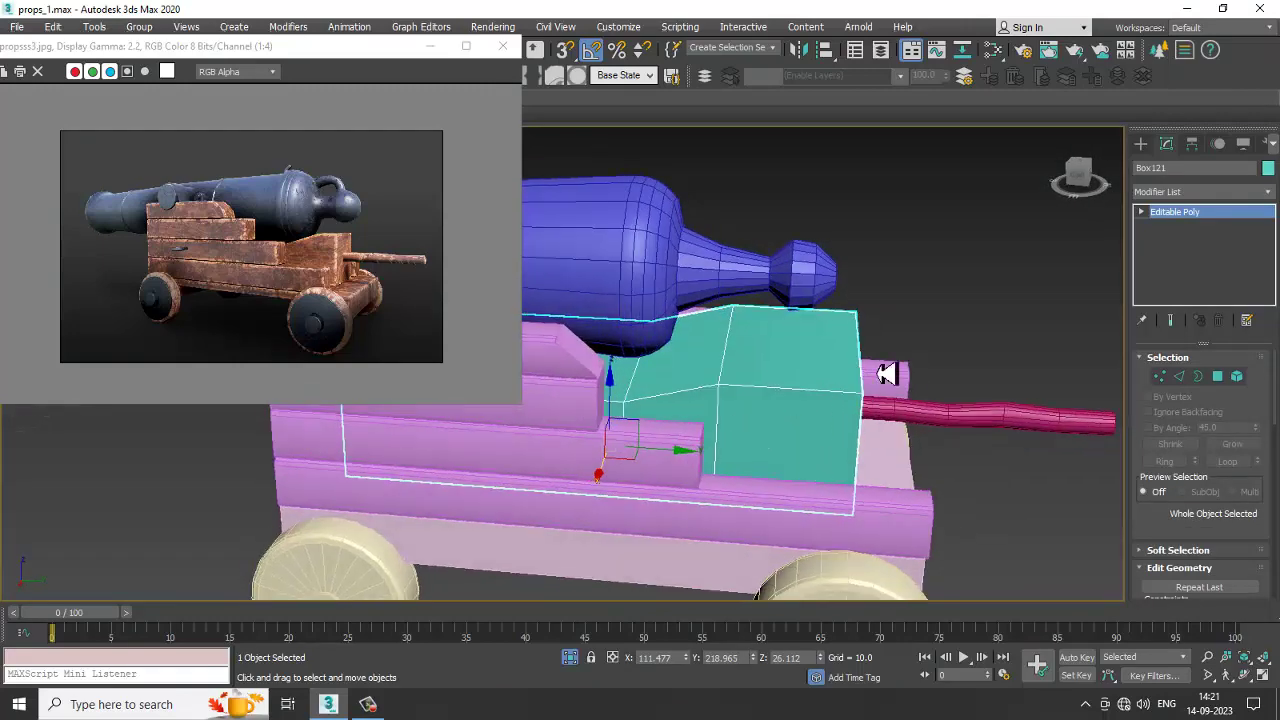
{"action": "middle_click_drag", "start_coordinate": [886, 374], "coordinate": [1124, 474]}
{"action": "left_click", "coordinate": [864, 402]}
{"action": "middle_click_drag", "start_coordinate": [766, 363], "coordinate": [882, 395]}
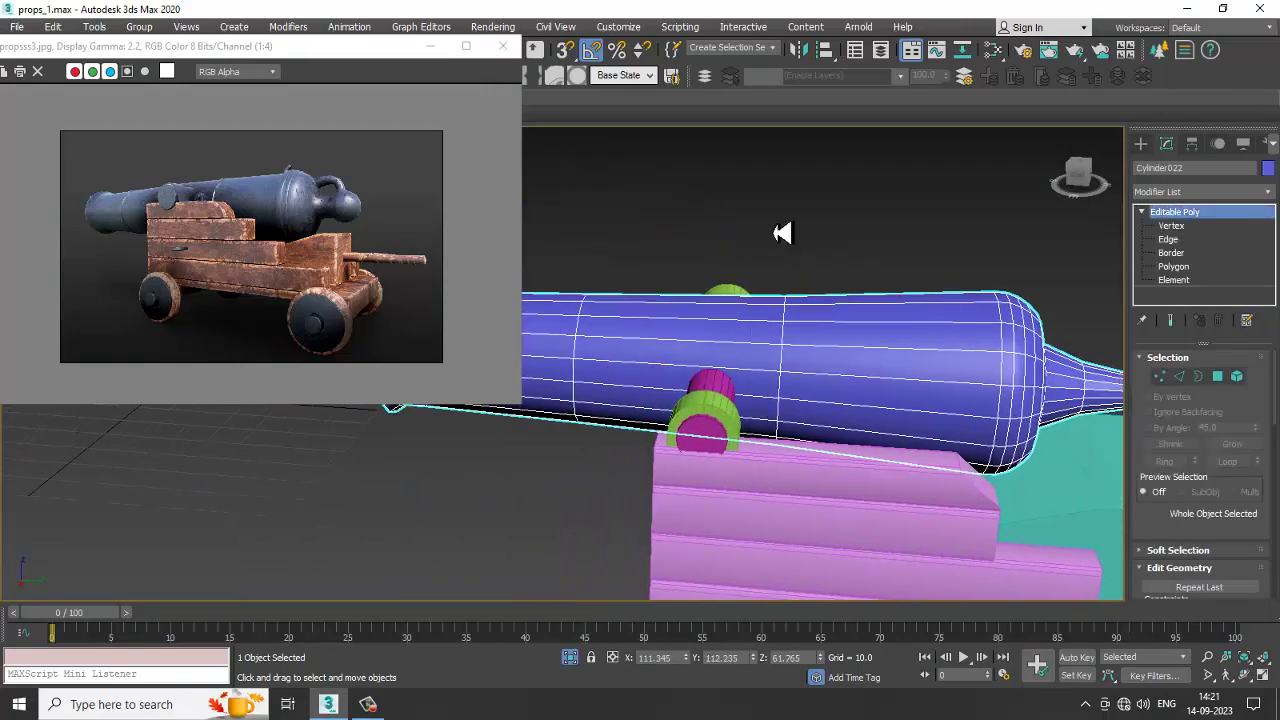
{"action": "left_click_drag", "start_coordinate": [303, 56], "coordinate": [259, 299]}
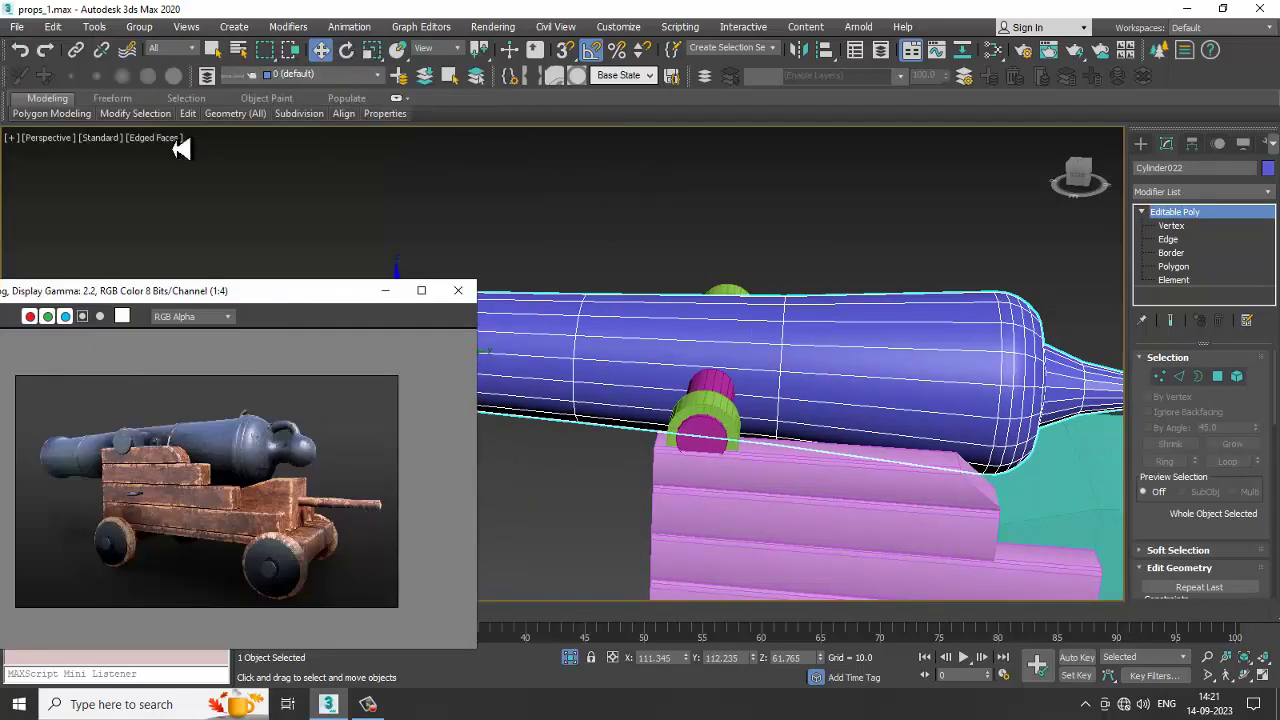
{"action": "left_click", "coordinate": [50, 106]}
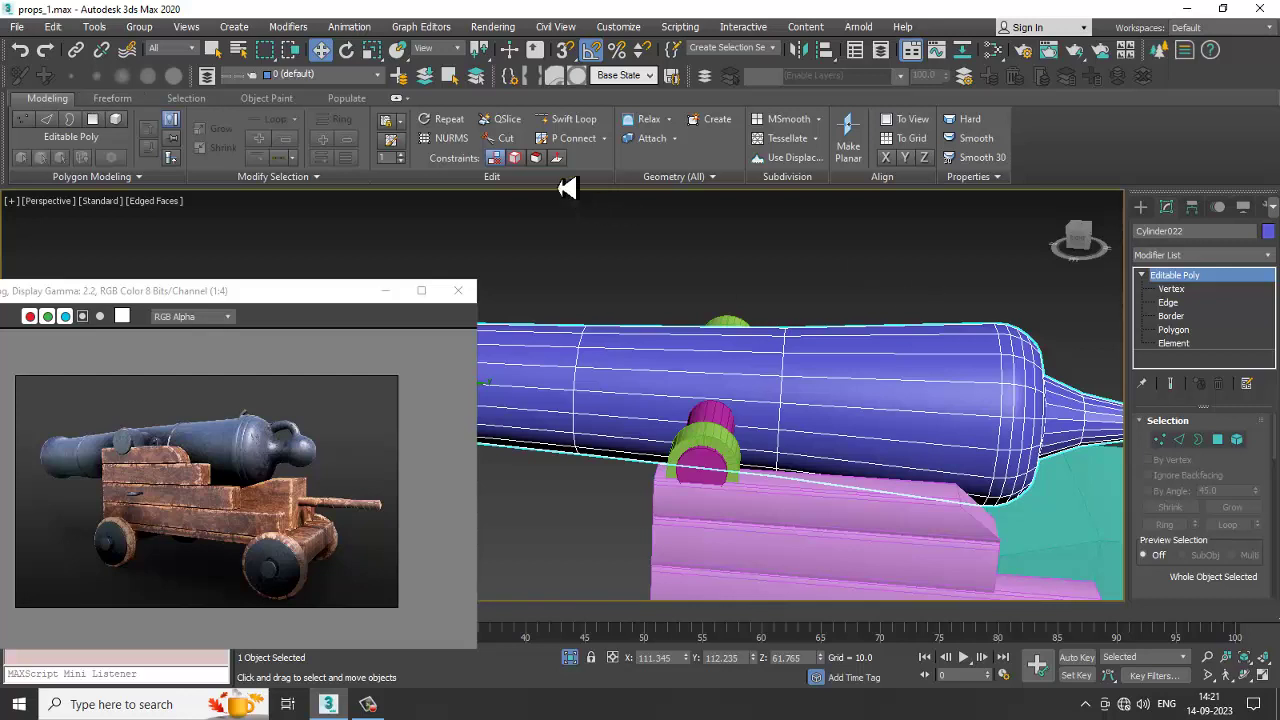
Step: Add Swift Loop edge loops close beside the barrel's two existing loops on either side of the trunnion pin
{"action": "left_click", "coordinate": [568, 120]}
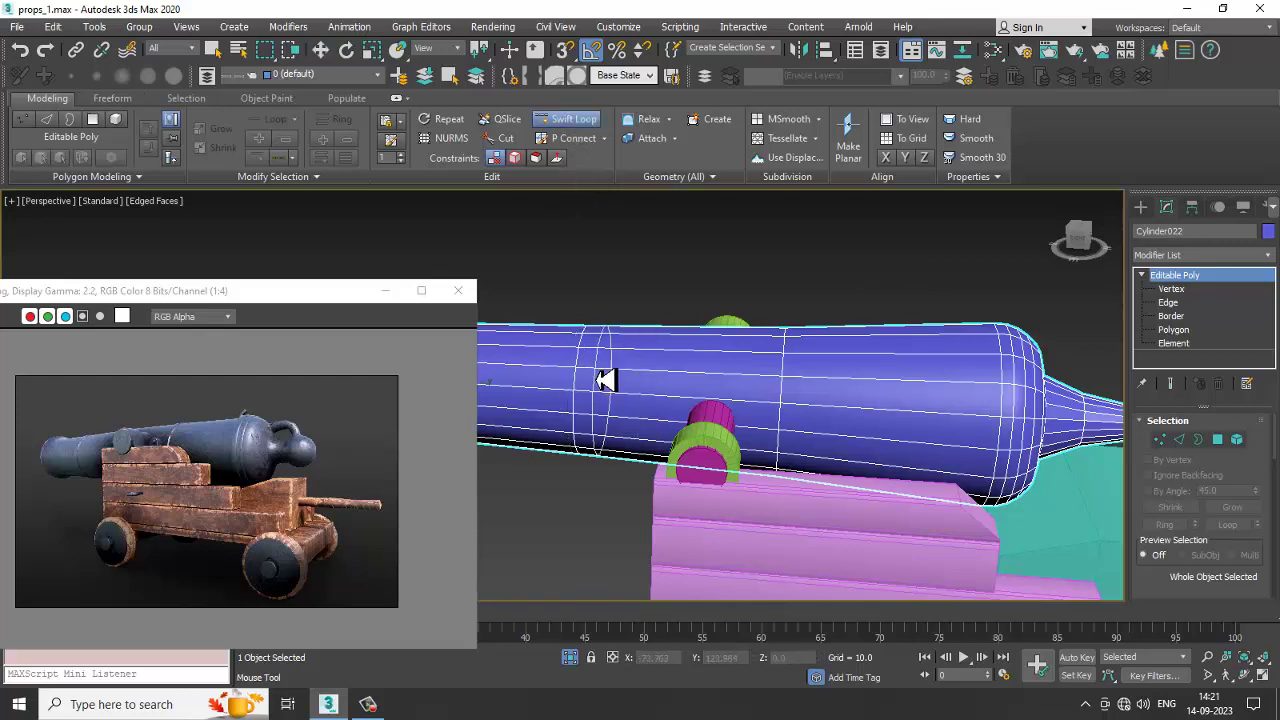
{"action": "scroll", "coordinate": [594, 375], "scroll_direction": "up", "scroll_amount": 4}
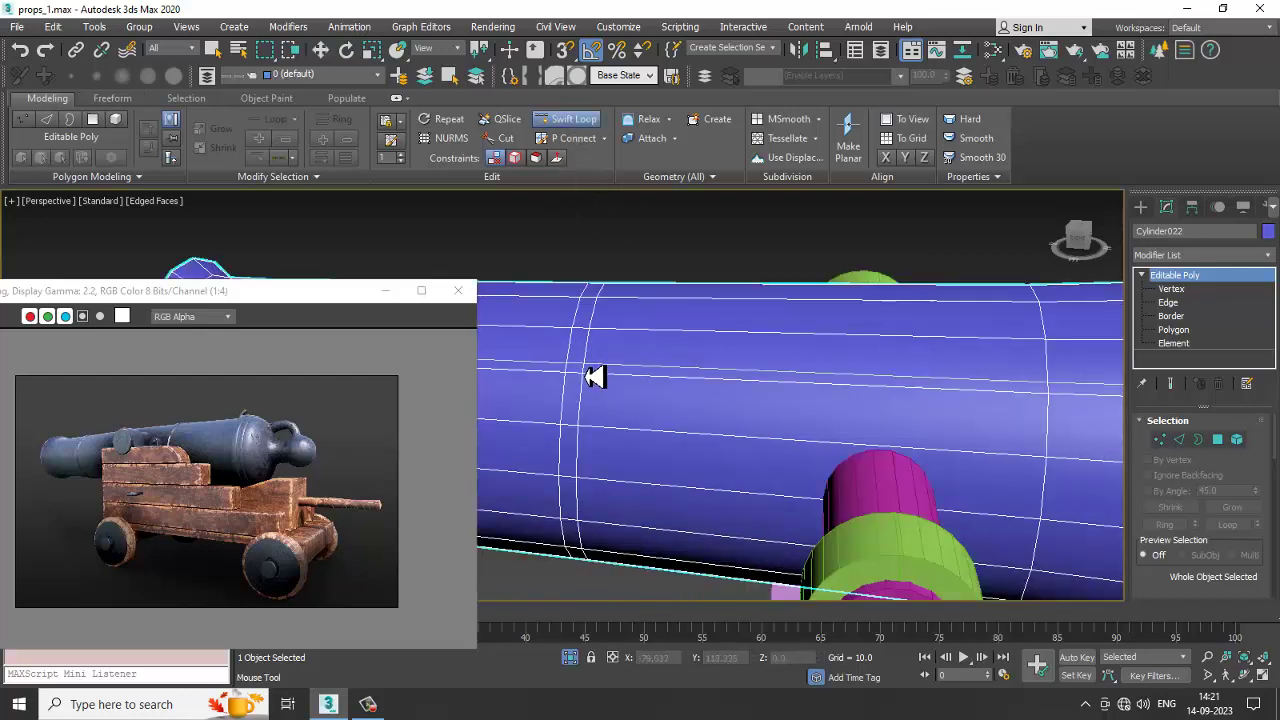
{"action": "key", "text": "w"}
{"action": "middle_click_drag", "start_coordinate": [727, 354], "coordinate": [689, 354]}
{"action": "scroll", "coordinate": [920, 346], "scroll_direction": "down", "scroll_amount": 2}
{"action": "middle_click_drag", "start_coordinate": [877, 353], "coordinate": [794, 351]}
{"action": "left_click", "coordinate": [570, 119]}
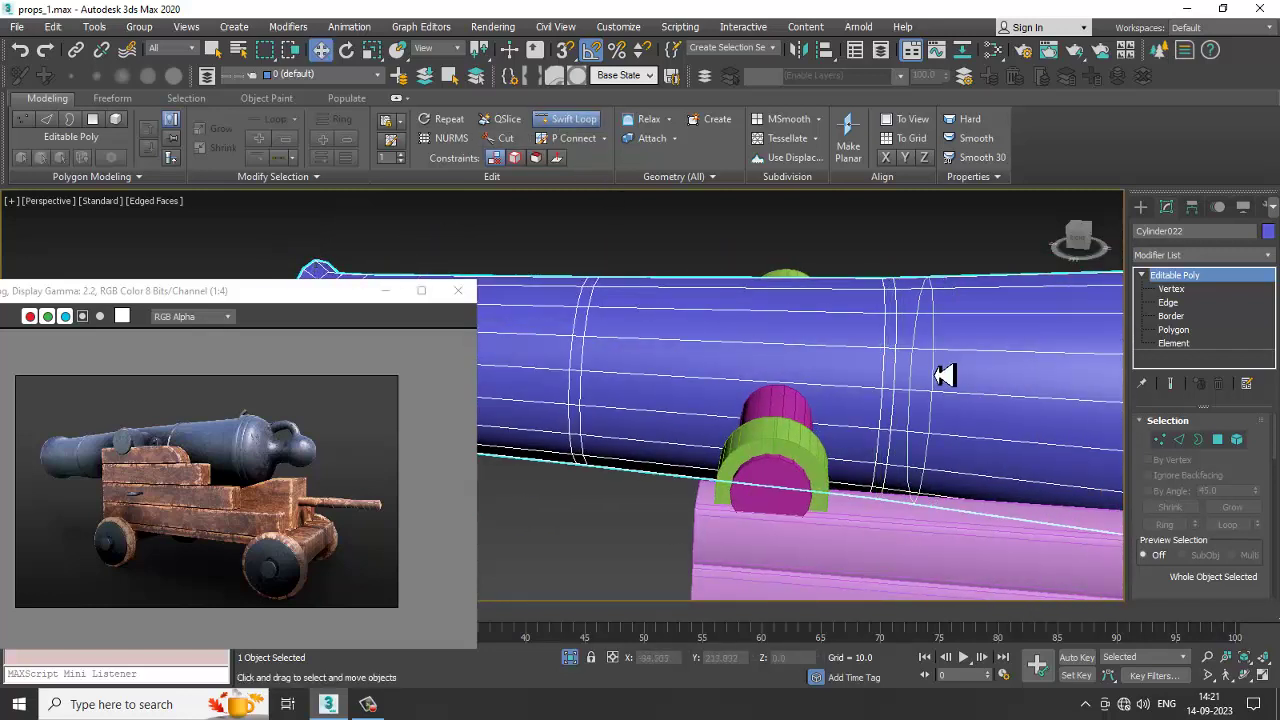
{"action": "right_click", "coordinate": [943, 371]}
Step: Select the narrow ring of polygons between the paired edge loops on the muzzle side of the barrel in the Left view
{"action": "key", "text": "alt+w"}
{"action": "key", "text": "alt+w"}
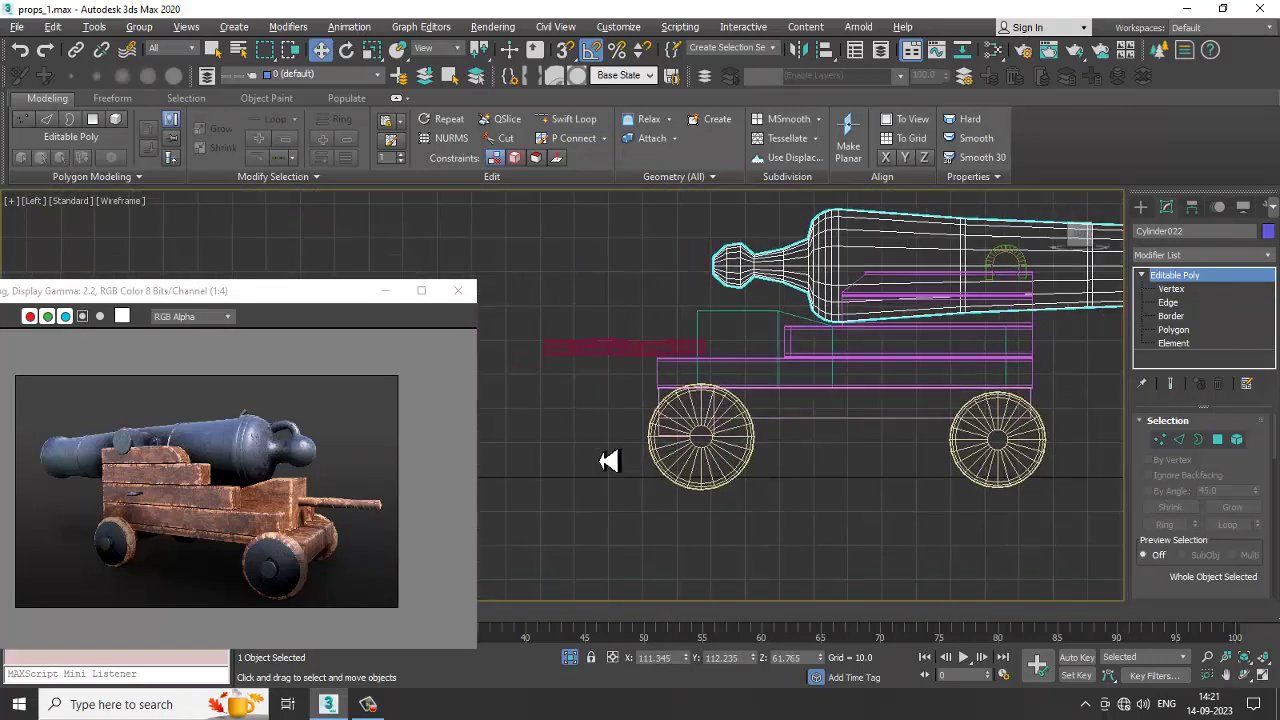
{"action": "scroll", "coordinate": [714, 466], "scroll_direction": "up", "scroll_amount": 5}
{"action": "key", "text": "4"}
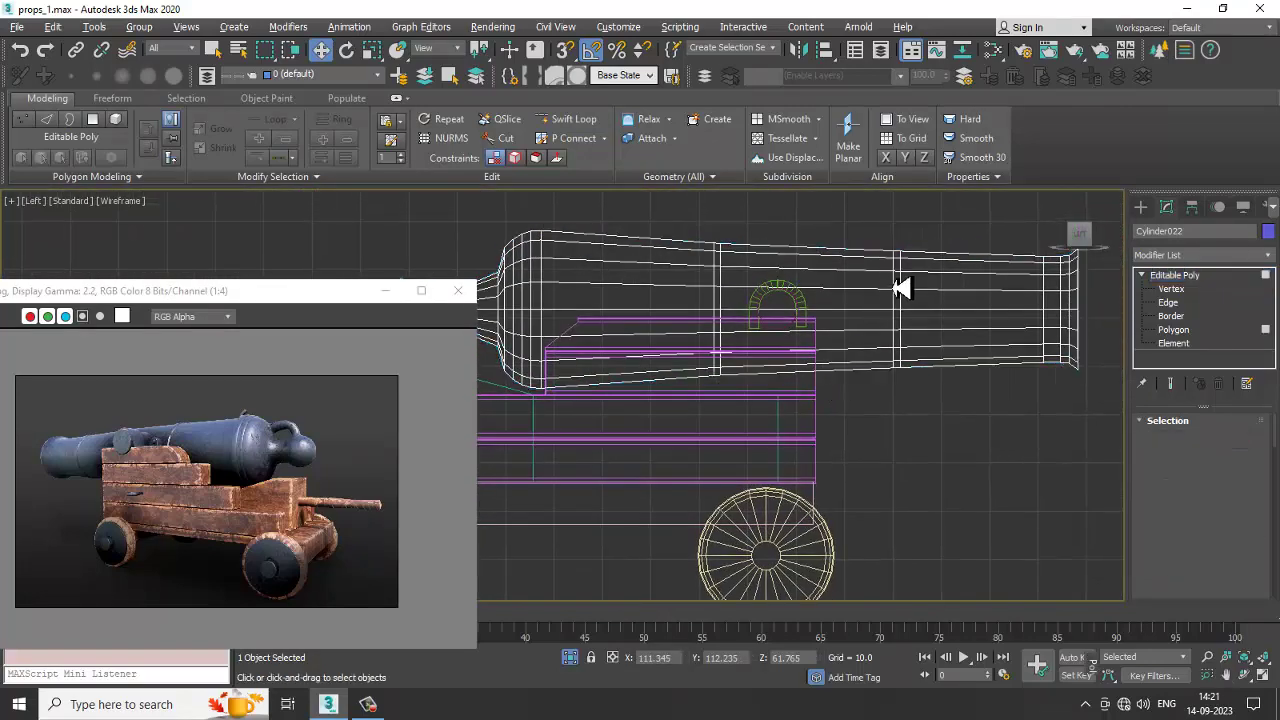
{"action": "scroll", "coordinate": [757, 423], "scroll_direction": "up", "scroll_amount": 5}
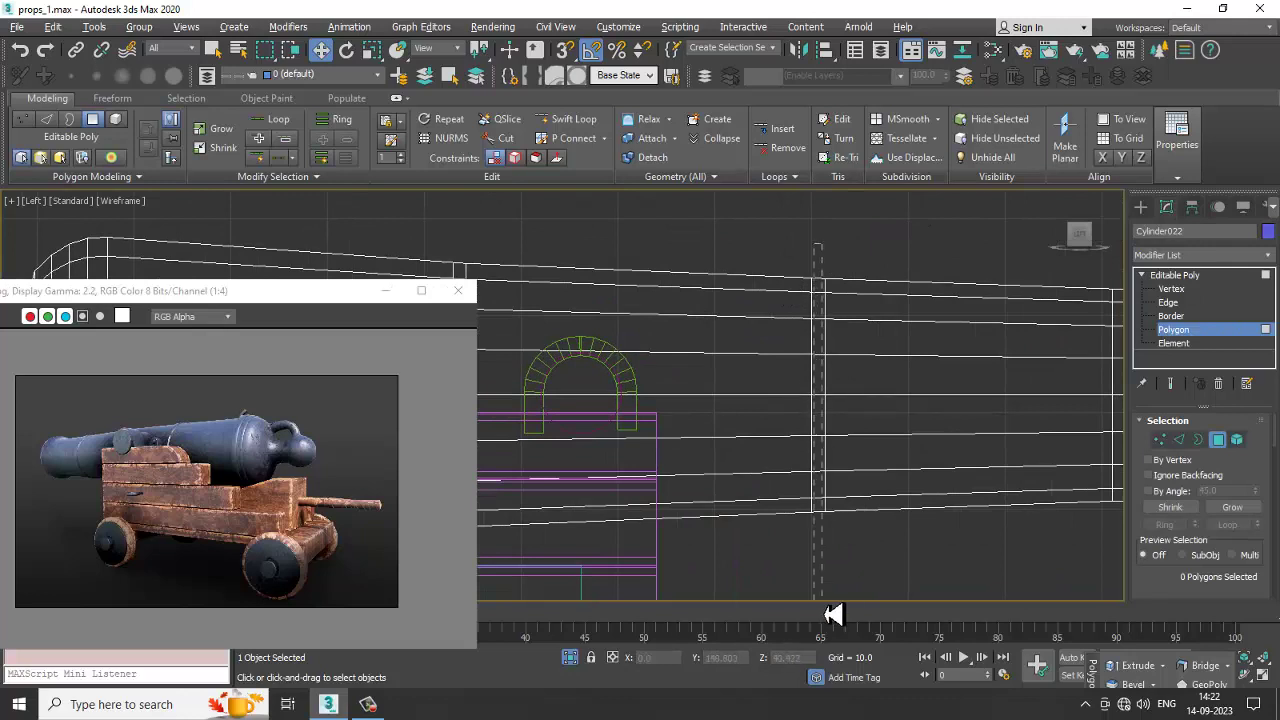
{"action": "left_click_drag", "start_coordinate": [824, 614], "coordinate": [824, 614]}
{"action": "middle_click_drag", "start_coordinate": [784, 468], "coordinate": [847, 456]}
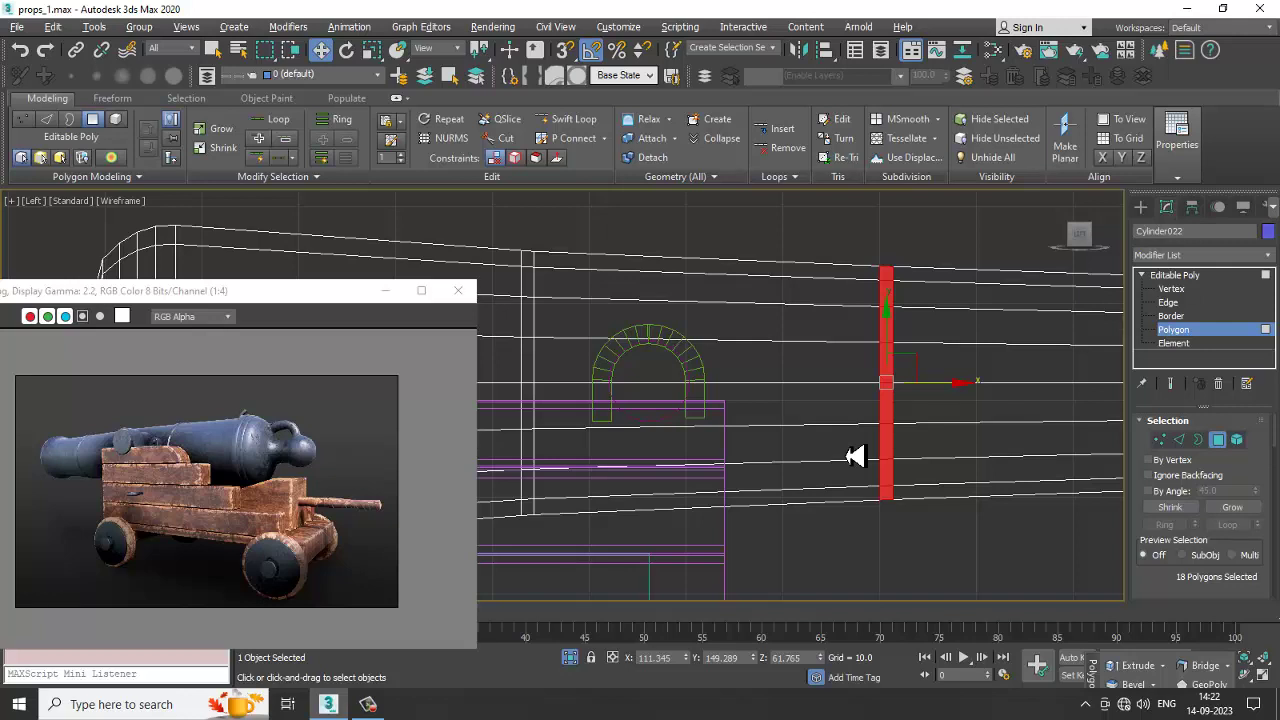
{"action": "left_click", "coordinate": [368, 707]}
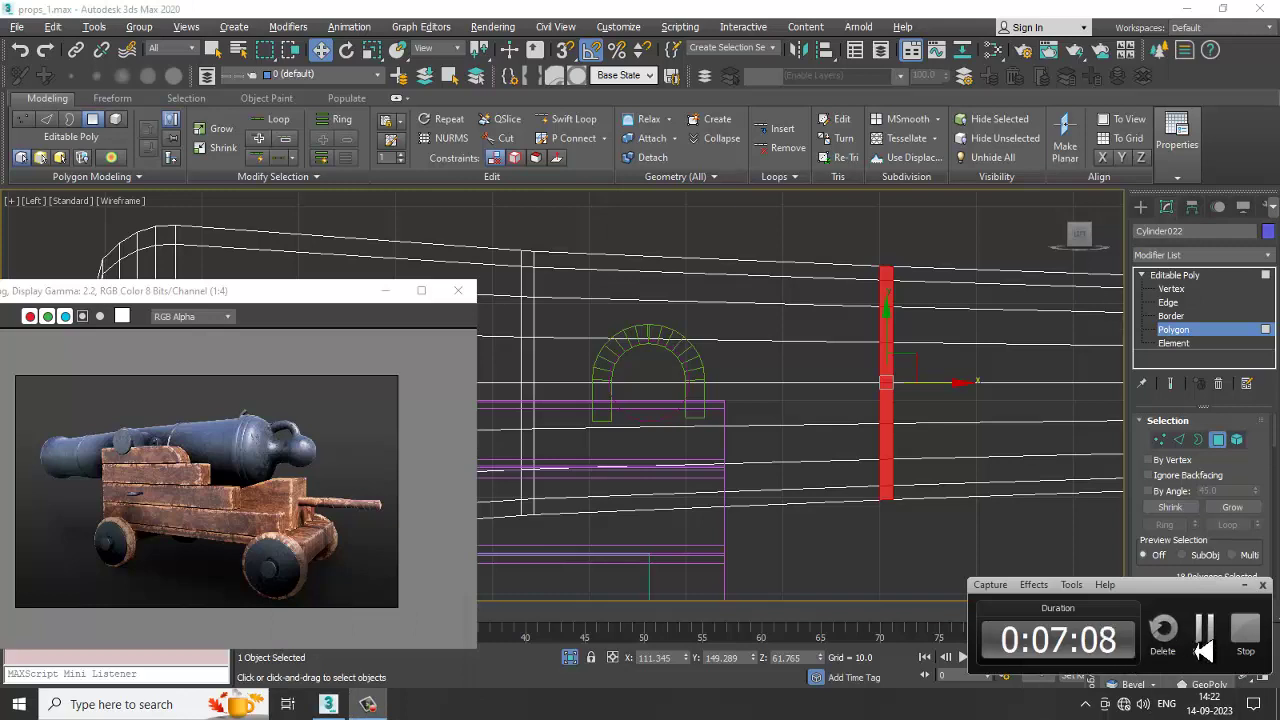
{"action": "left_click", "coordinate": [1203, 650]}
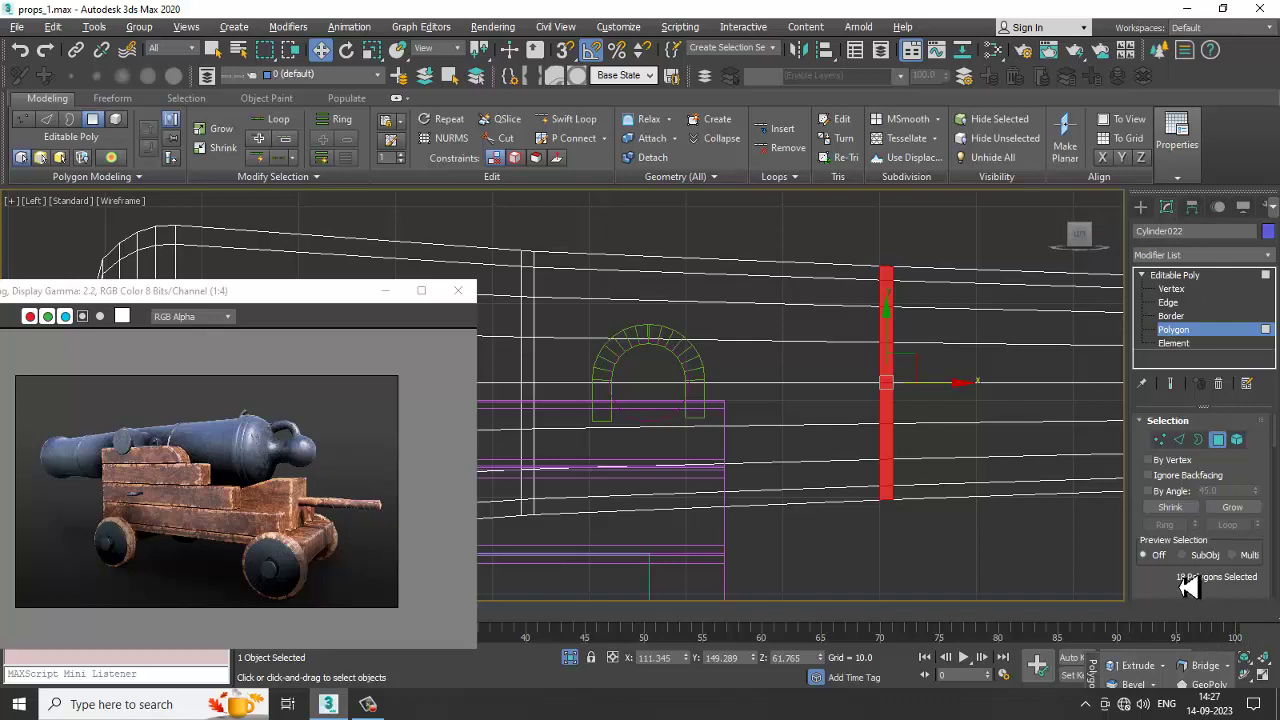
Step: Bevel the selected barrel ring by Local Normal with a height of 0.492 and an outline of -0.369
{"action": "scroll", "coordinate": [1188, 587], "scroll_direction": "down", "scroll_amount": 5}
{"action": "left_click", "coordinate": [1191, 504]}
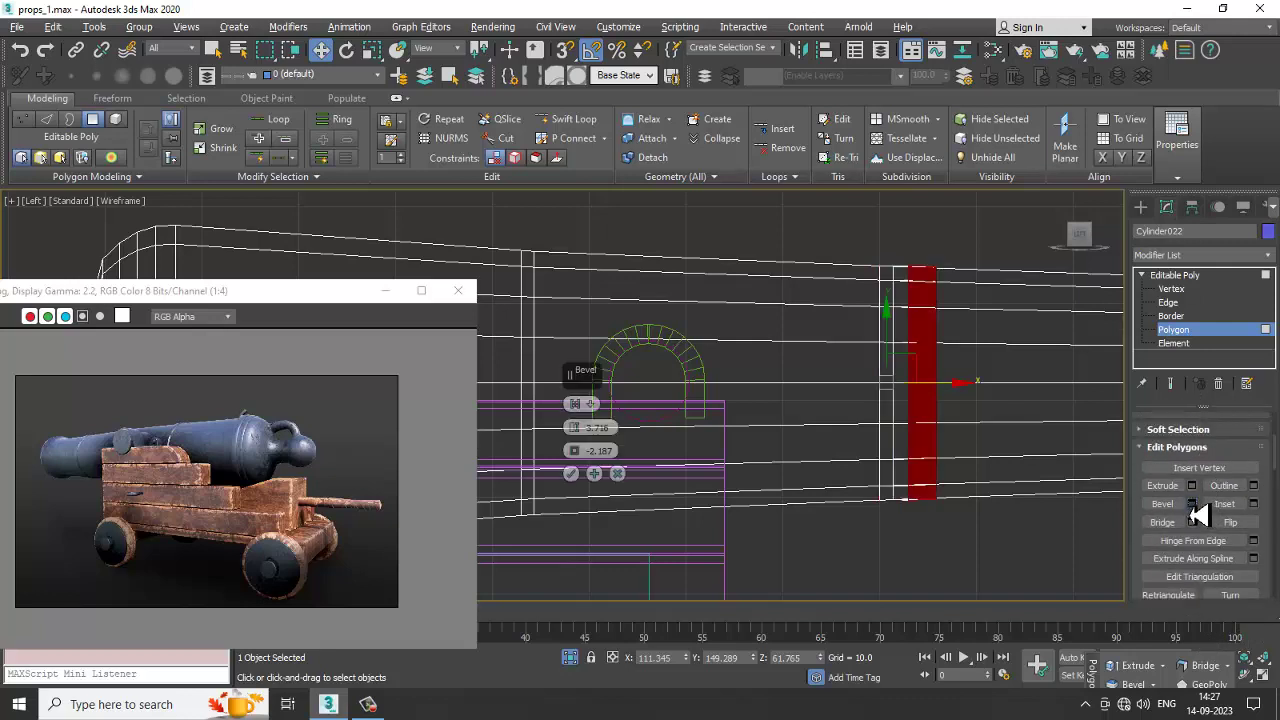
{"action": "left_click", "coordinate": [578, 403]}
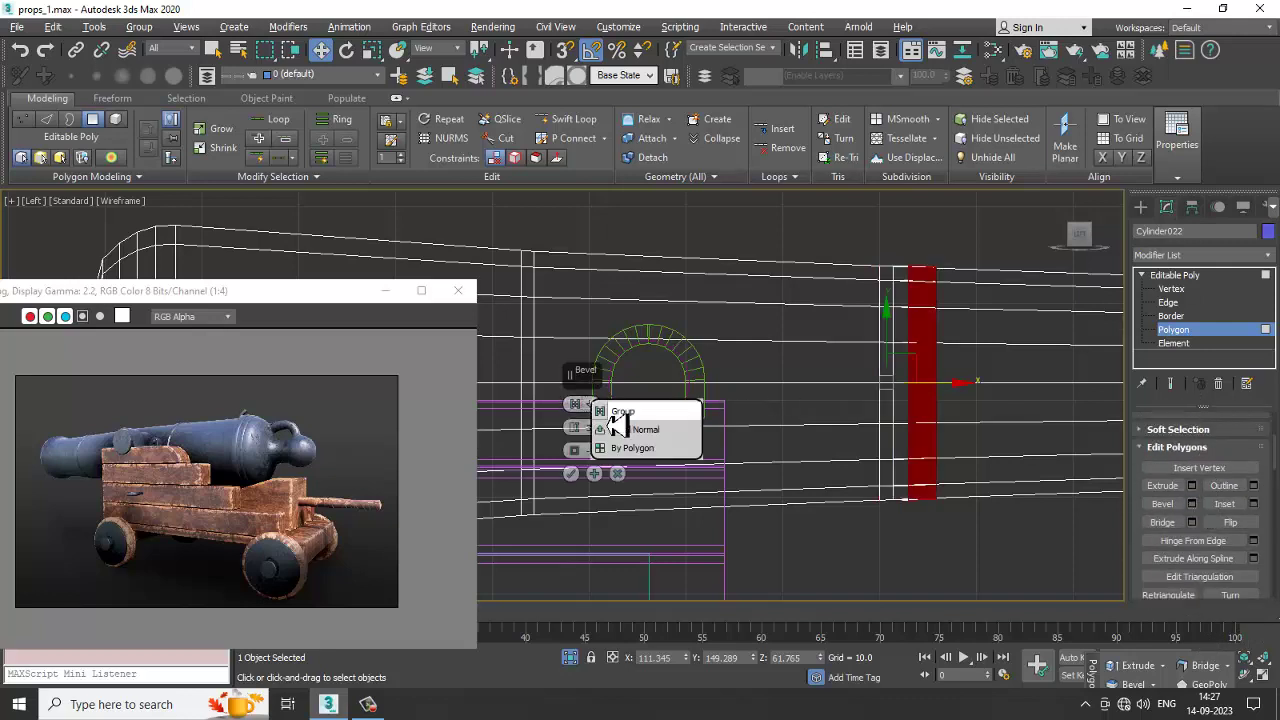
{"action": "left_click", "coordinate": [632, 430]}
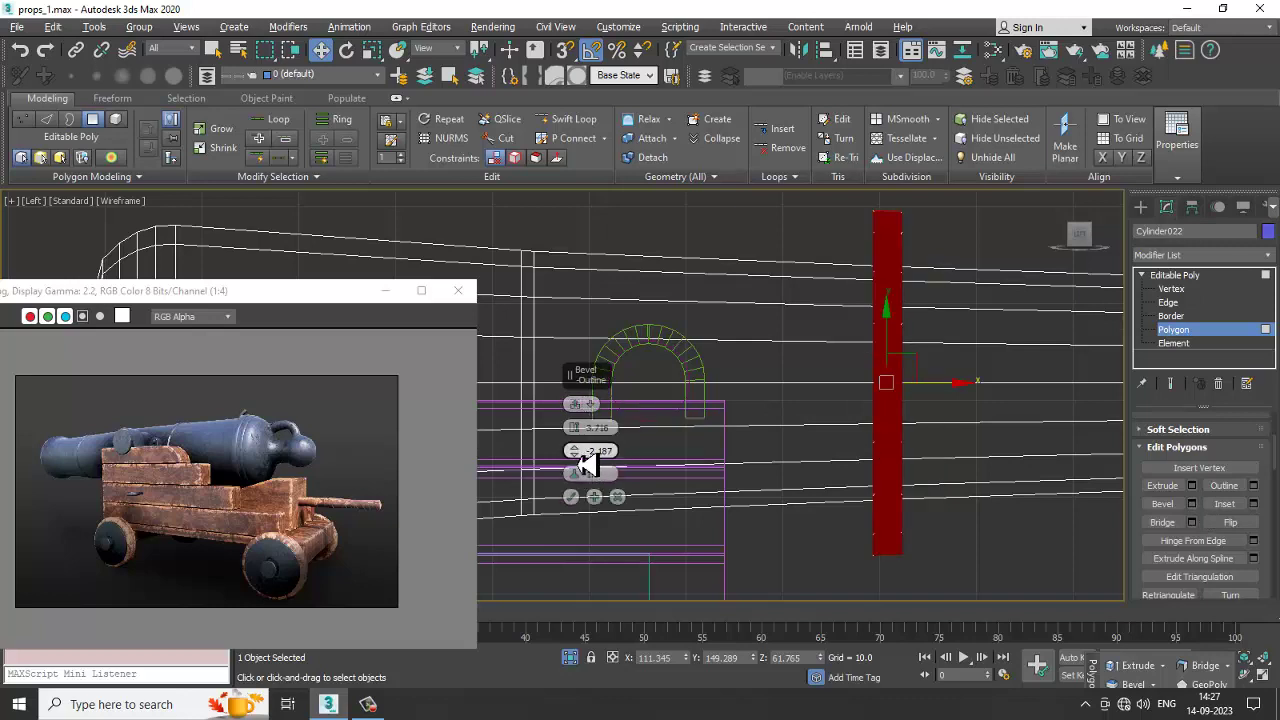
{"action": "mouse_move", "coordinate": [586, 457]}
{"action": "left_mouse_down"}
{"action": "mouse_move", "coordinate": [595, 467]}
{"action": "mouse_move", "coordinate": [568, 447]}
{"action": "left_mouse_up"}
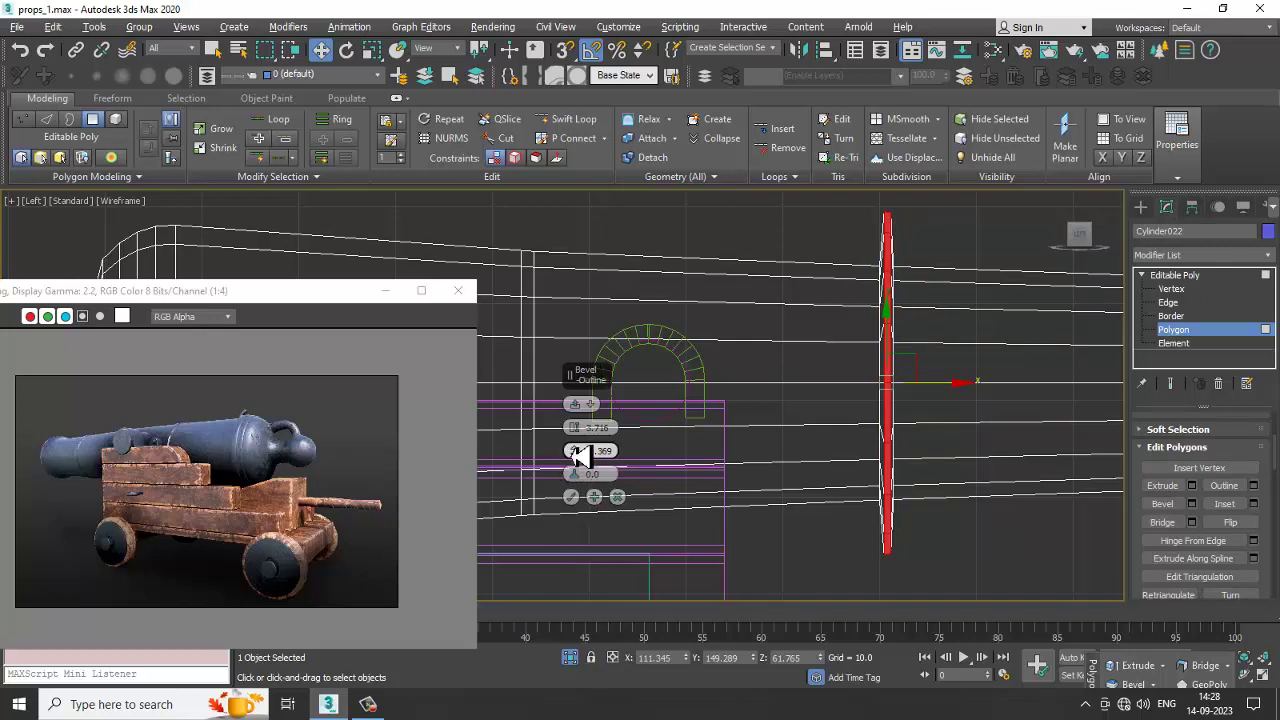
{"action": "left_click_drag", "start_coordinate": [578, 430], "coordinate": [603, 478]}
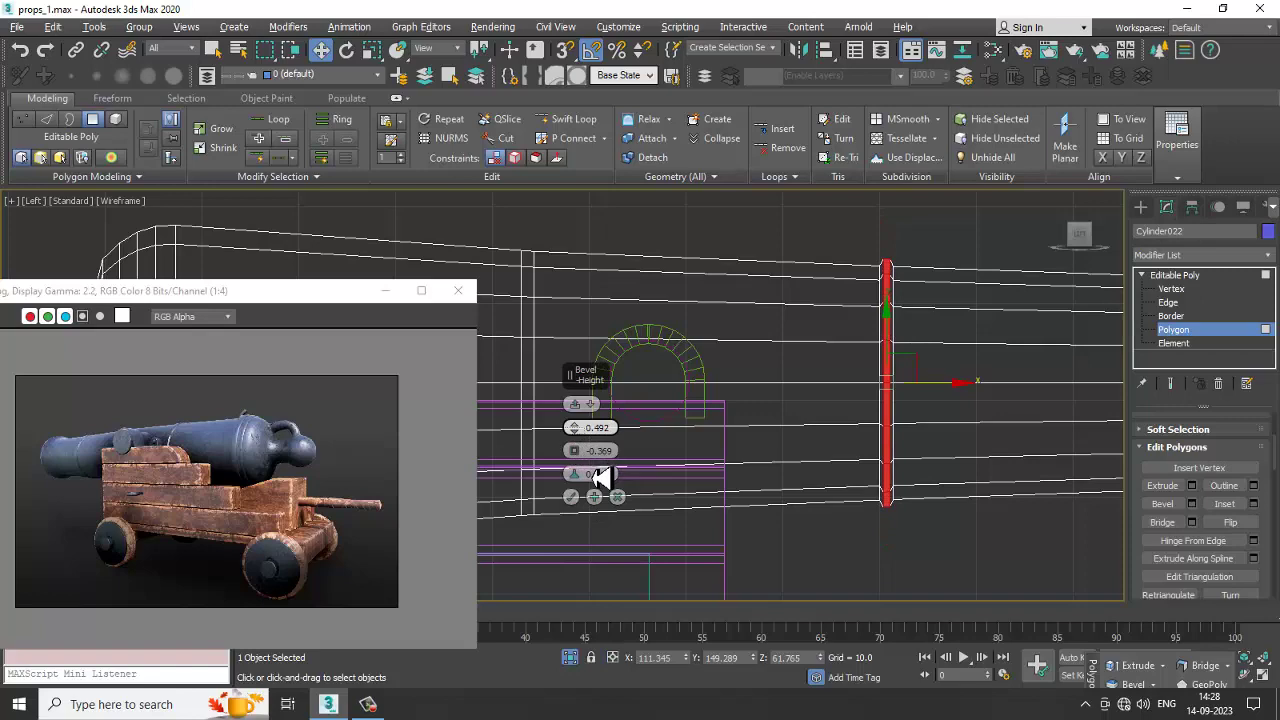
{"action": "left_click", "coordinate": [571, 497]}
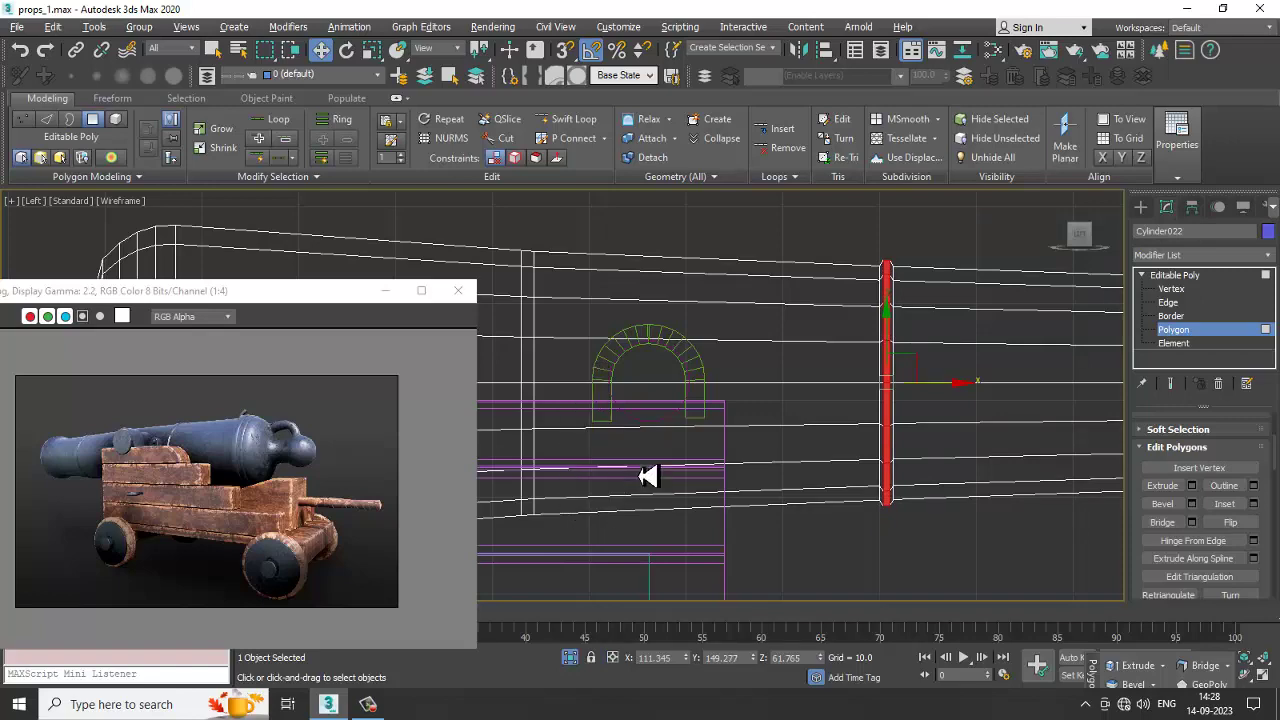
Step: Bevel the narrow ring of polygons on the breech side of the barrel with height 0.41 and outline -0.369, and leave polygon editing
{"action": "scroll", "coordinate": [657, 402], "scroll_direction": "down", "scroll_amount": 2}
{"action": "middle_click_drag", "start_coordinate": [563, 262], "coordinate": [651, 246]}
{"action": "scroll", "coordinate": [656, 268], "scroll_direction": "up", "scroll_amount": 4}
{"action": "middle_click_drag", "start_coordinate": [703, 288], "coordinate": [706, 244]}
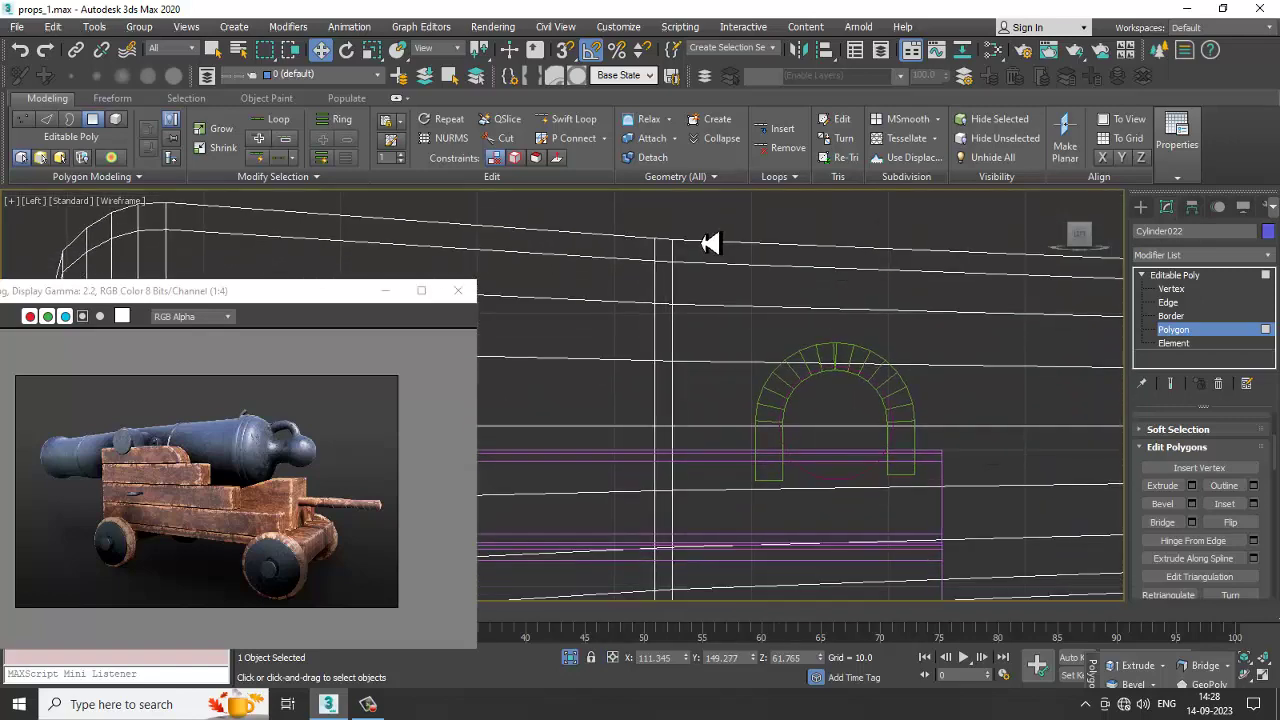
{"action": "scroll", "coordinate": [701, 245], "scroll_direction": "down", "scroll_amount": 2}
{"action": "left_click", "coordinate": [665, 497]}
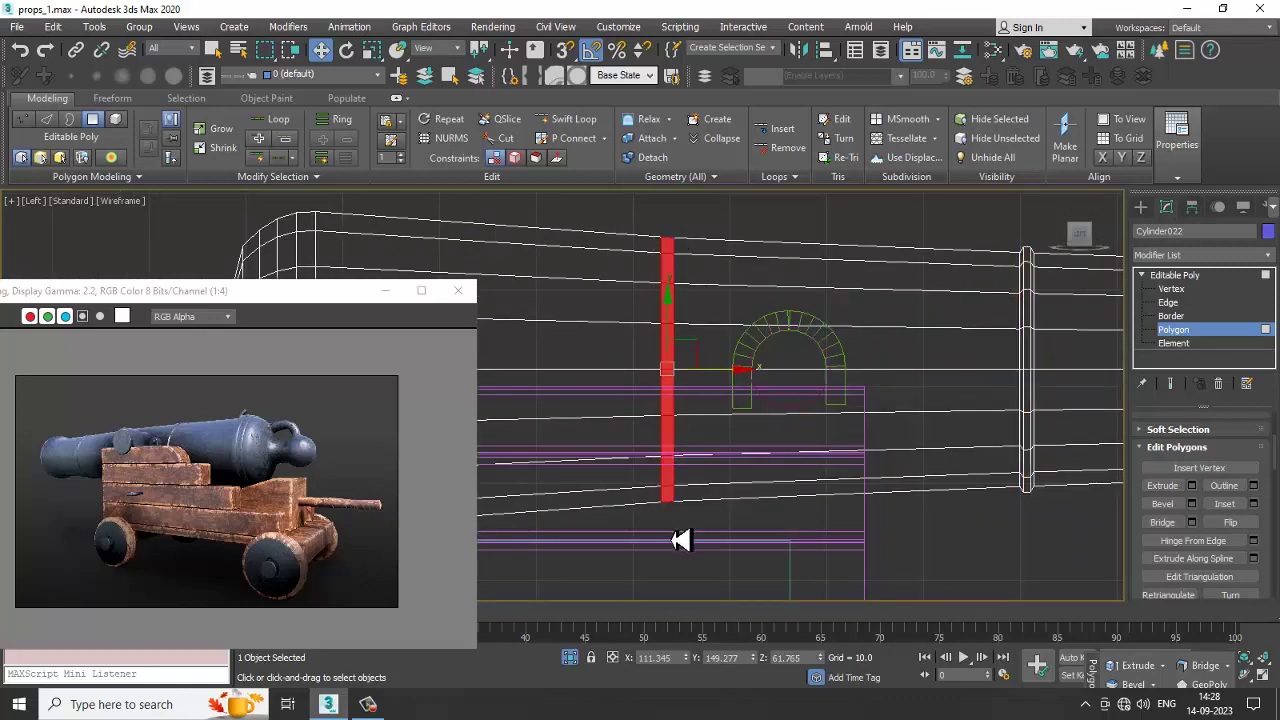
{"action": "left_click", "coordinate": [1191, 504]}
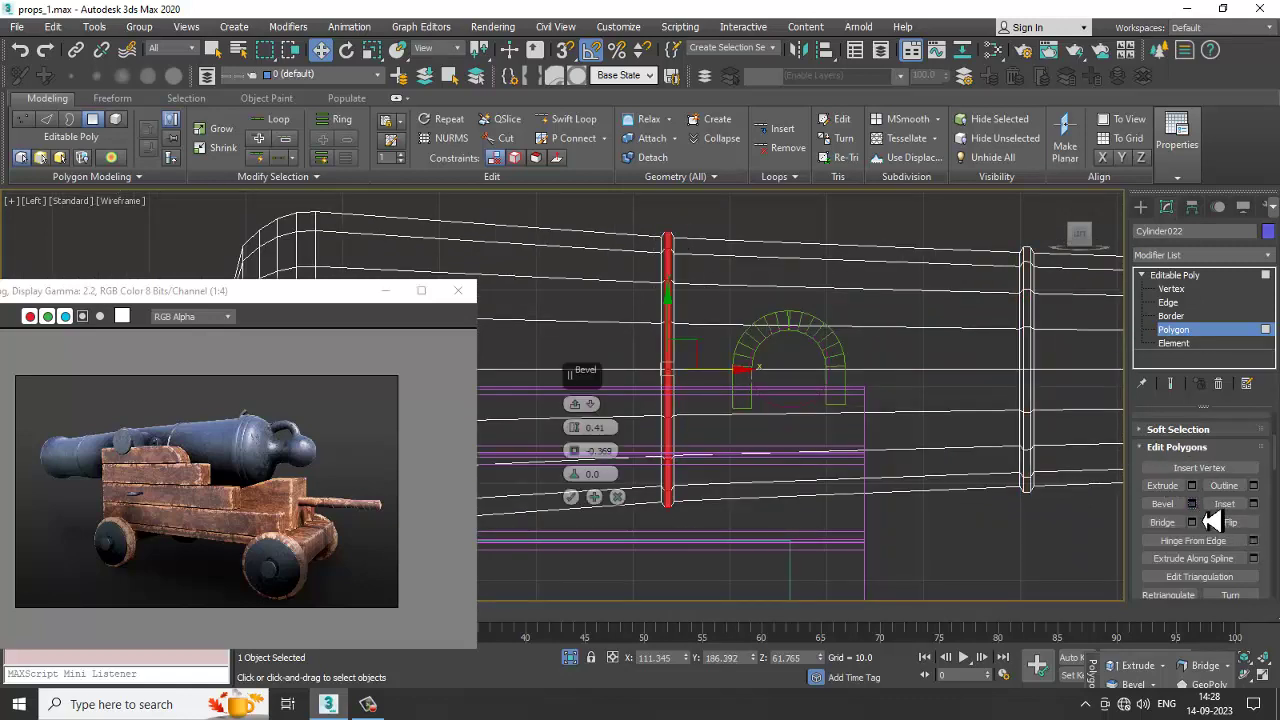
{"action": "left_click", "coordinate": [571, 497]}
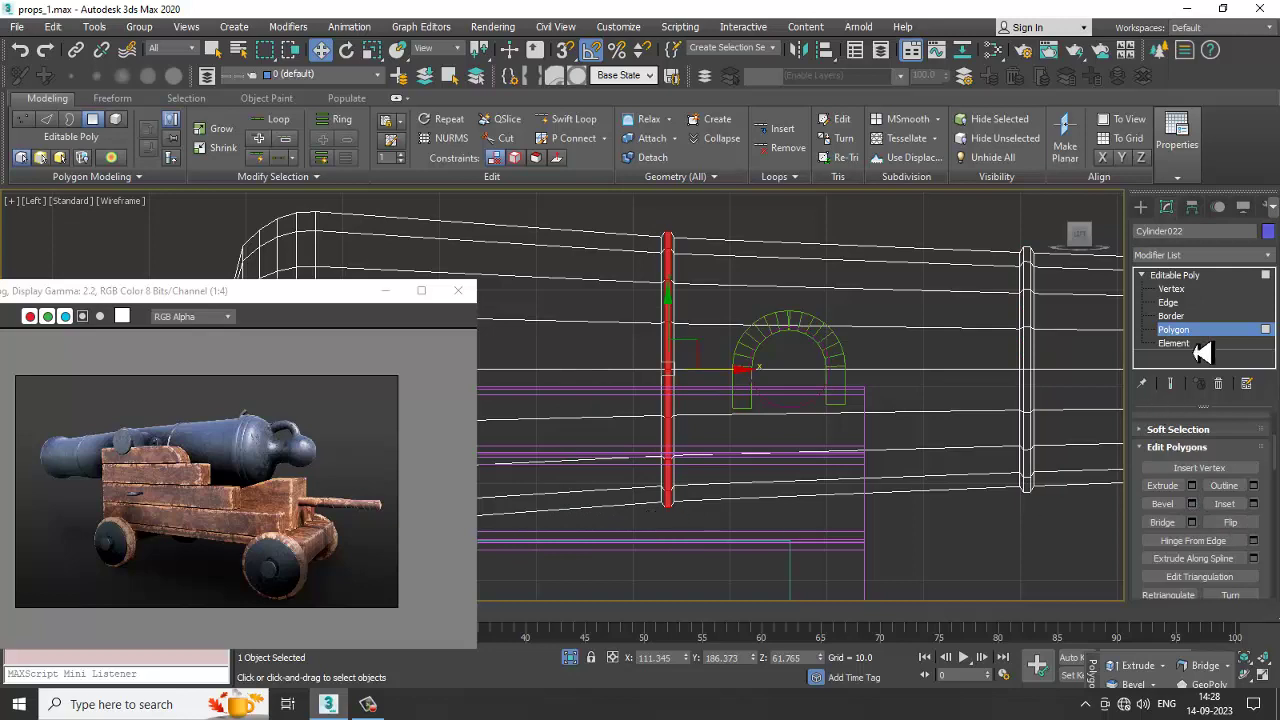
{"action": "left_click", "coordinate": [1176, 275]}
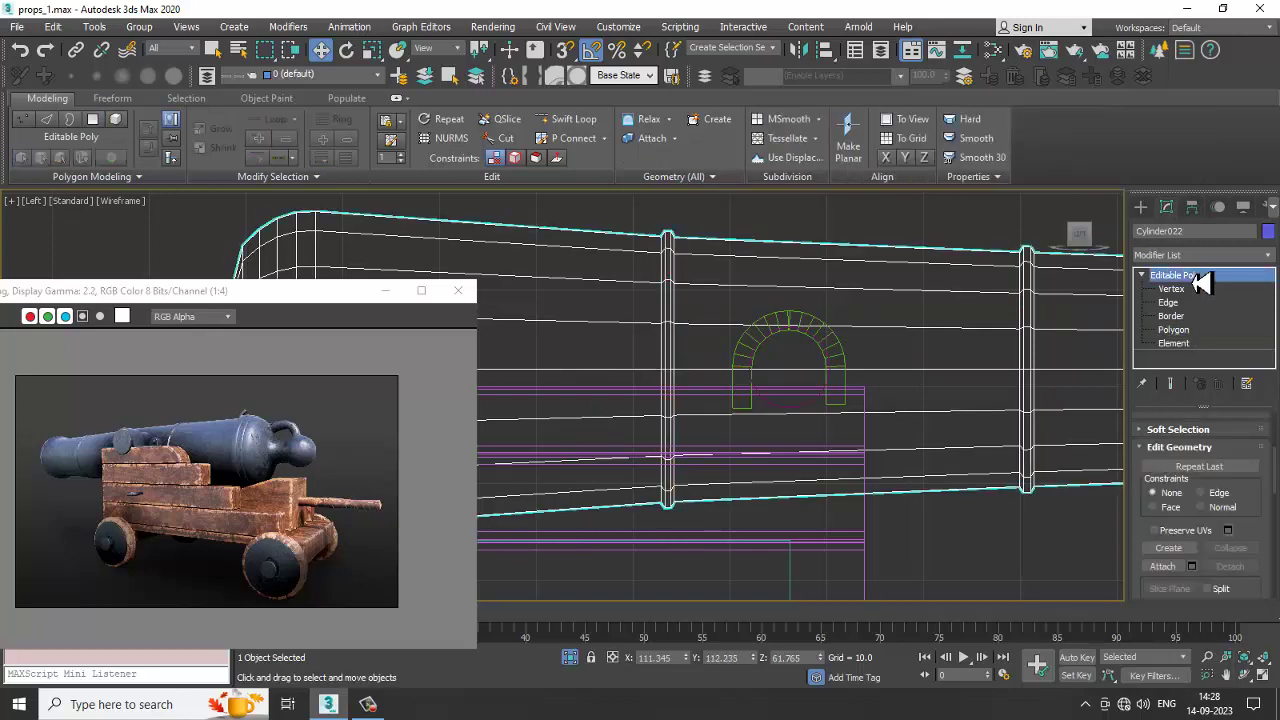
Step: Return to the maximized Perspective view and end the cannon's isolation to bring back the rest of the scene
{"action": "key", "text": "alt+w"}
{"action": "key", "text": "alt+w"}
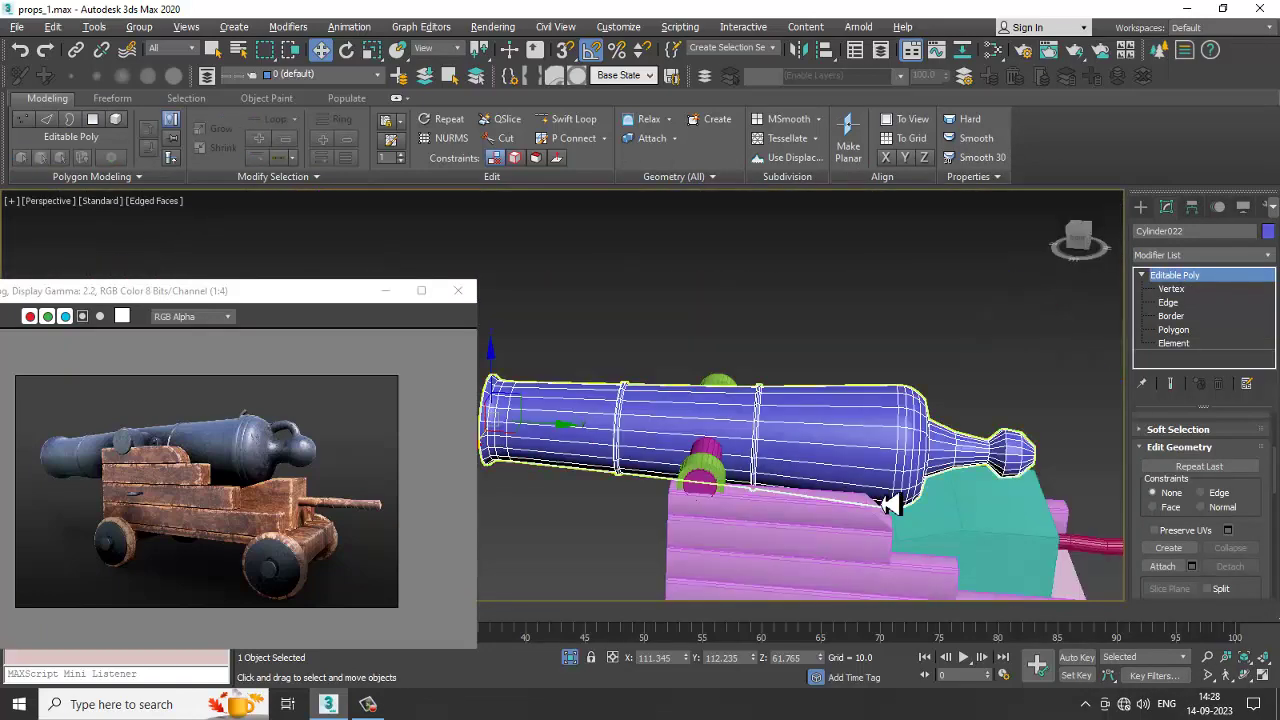
{"action": "middle_click_drag", "start_coordinate": [886, 486], "coordinate": [891, 337], "text": "alt"}
{"action": "right_click", "coordinate": [891, 337]}
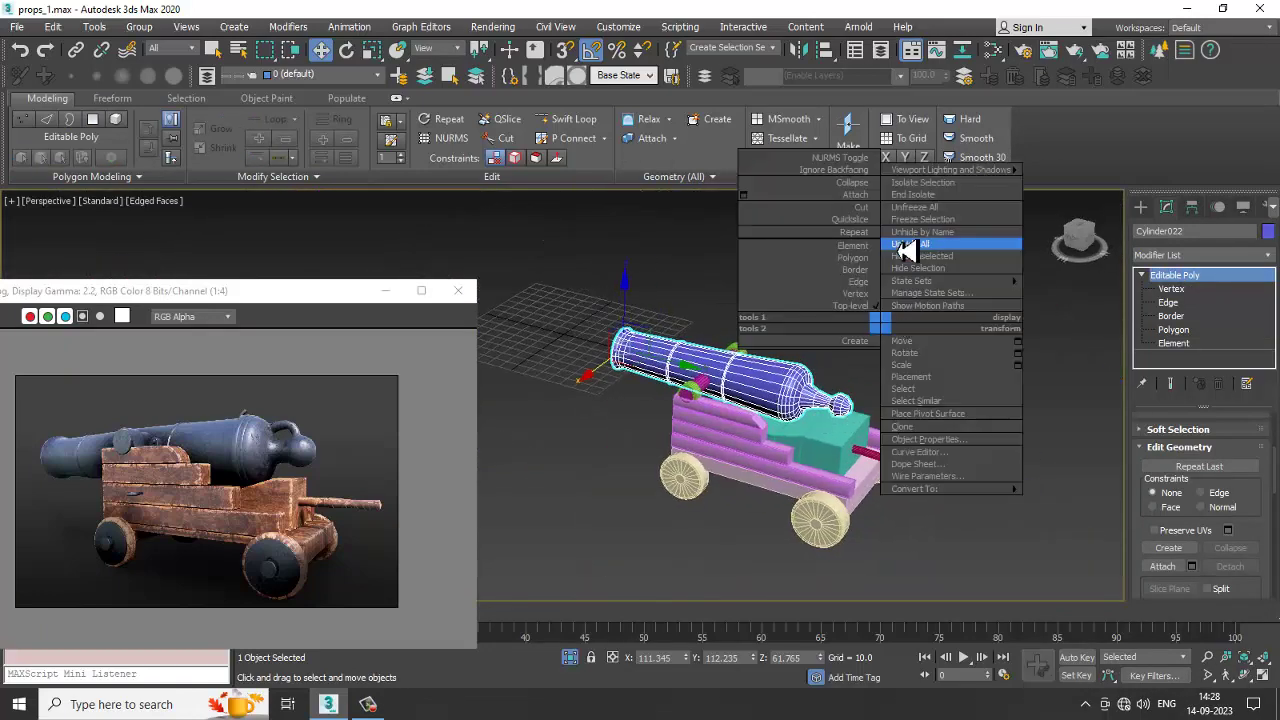
{"action": "left_click", "coordinate": [915, 212]}
{"action": "middle_click_drag", "start_coordinate": [823, 387], "coordinate": [858, 354], "text": "alt"}
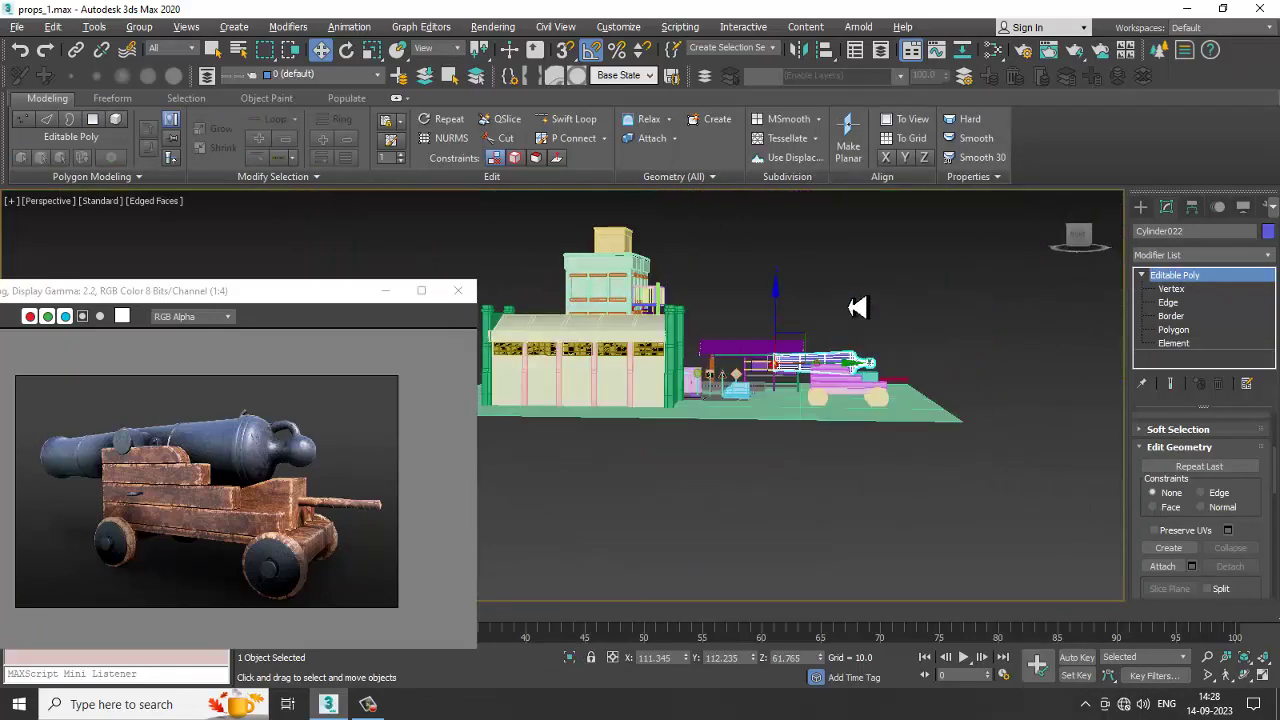
{"action": "scroll", "coordinate": [814, 343], "scroll_direction": "up", "scroll_amount": 4}
{"action": "middle_click_drag", "start_coordinate": [857, 307], "coordinate": [950, 362], "text": "alt"}
{"action": "scroll", "coordinate": [900, 374], "scroll_direction": "down", "scroll_amount": 5}
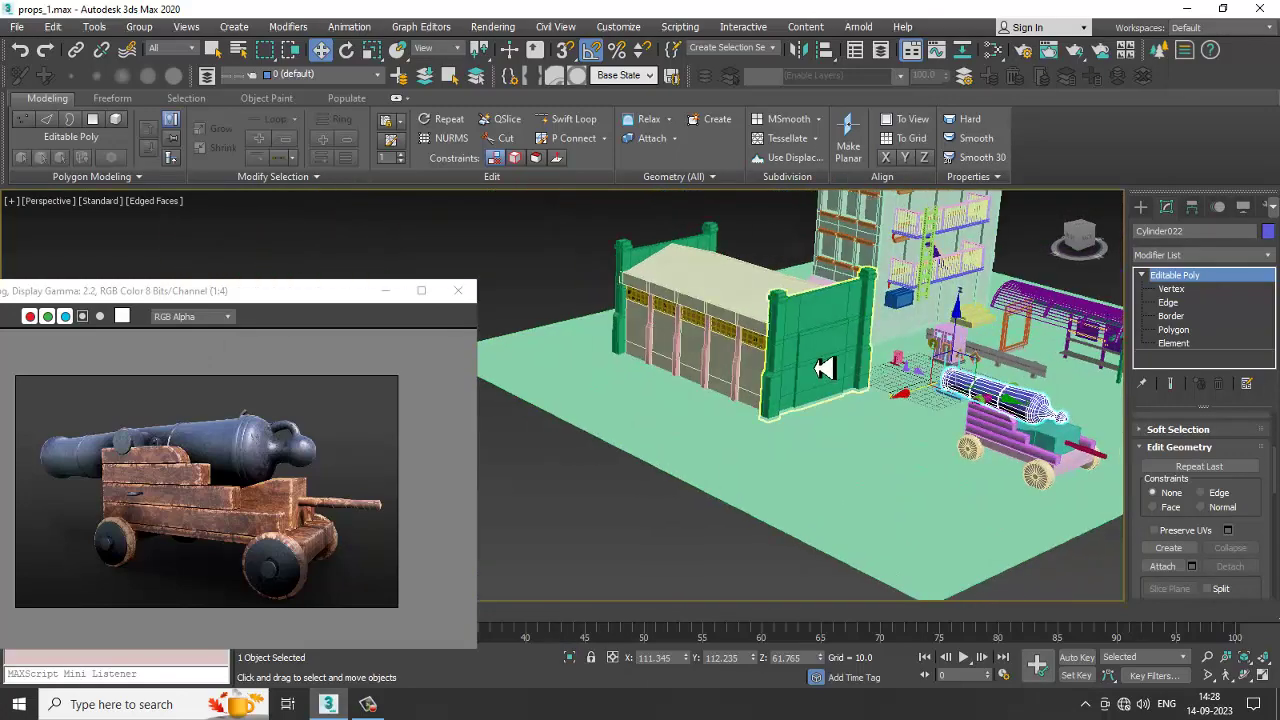
Step: Select all 12 objects of the low warehouse with green end walls and uniformly scale them down together
{"action": "left_click", "coordinate": [822, 368]}
{"action": "scroll", "coordinate": [765, 340], "scroll_direction": "up", "scroll_amount": 5}
{"action": "scroll", "coordinate": [785, 341], "scroll_direction": "down", "scroll_amount": 5}
{"action": "middle_click_drag", "start_coordinate": [790, 343], "coordinate": [706, 386], "text": "alt"}
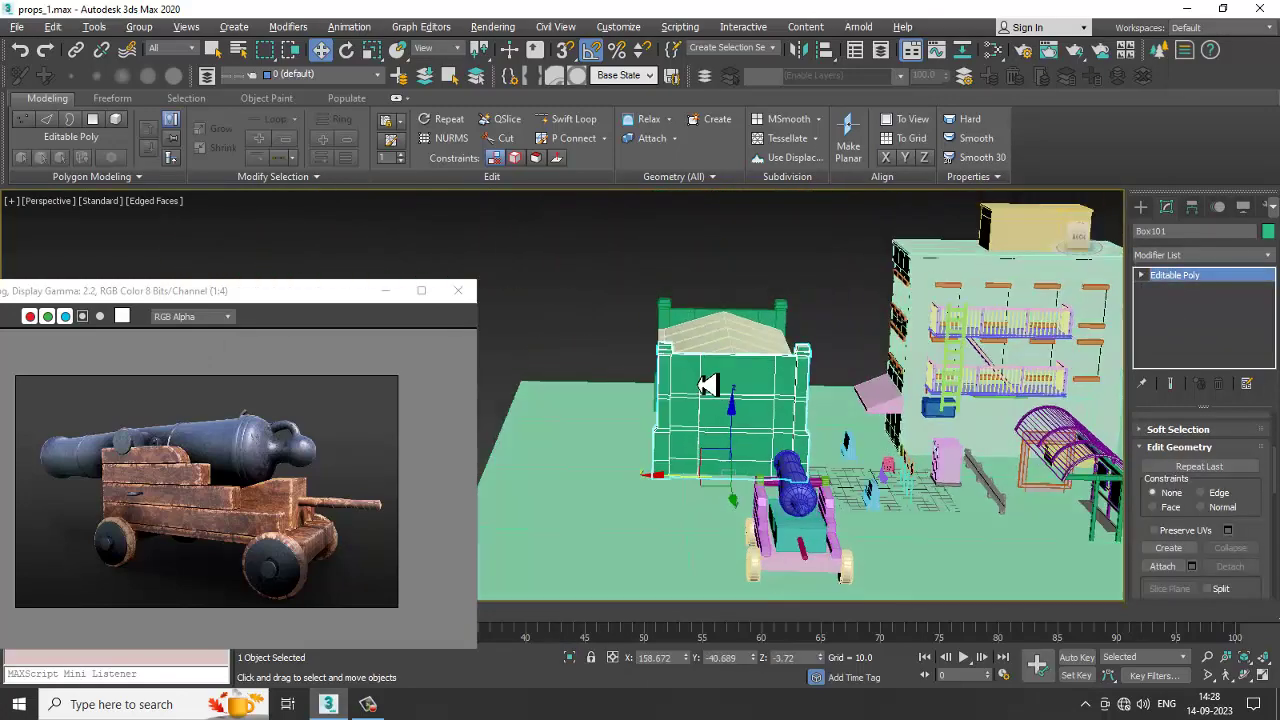
{"action": "left_click_drag", "start_coordinate": [812, 480], "coordinate": [816, 482]}
{"action": "middle_click_drag", "start_coordinate": [816, 482], "coordinate": [938, 333], "text": "alt"}
{"action": "scroll", "coordinate": [789, 420], "scroll_direction": "down", "scroll_amount": 4}
{"action": "middle_click_drag", "start_coordinate": [757, 392], "coordinate": [668, 340], "text": "alt"}
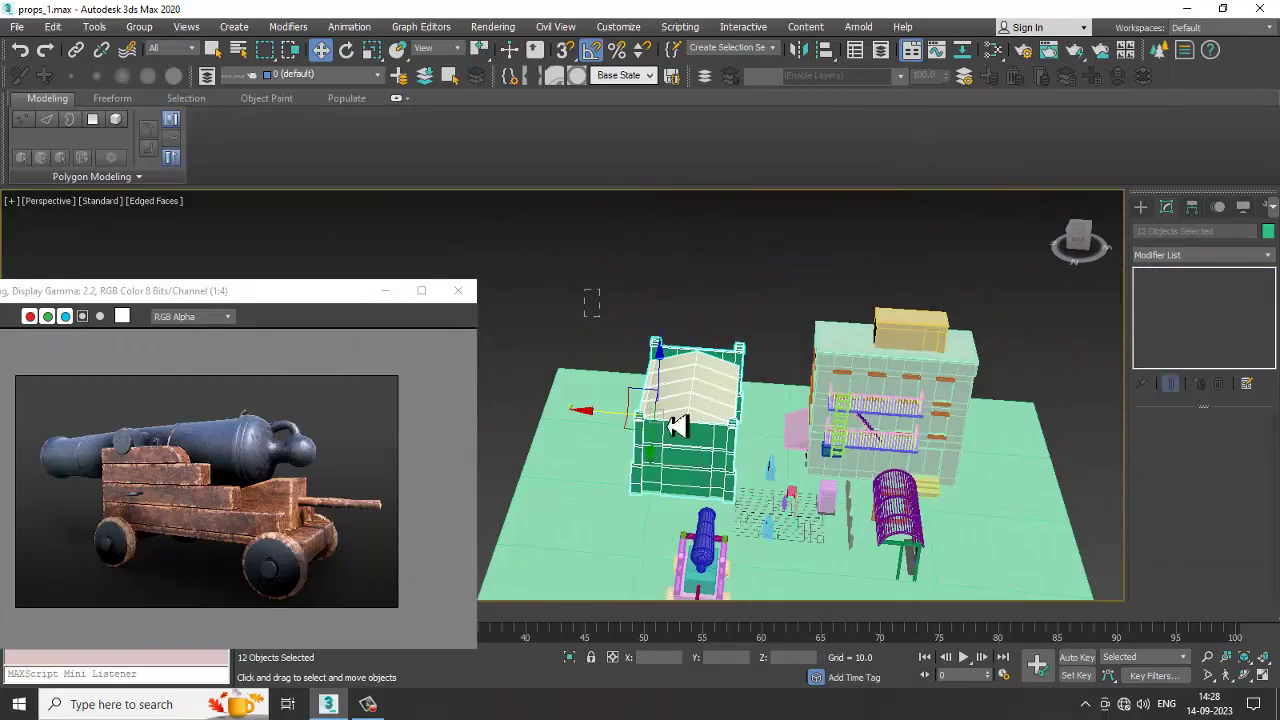
{"action": "left_click_drag", "start_coordinate": [748, 512], "coordinate": [752, 511]}
{"action": "middle_click_drag", "start_coordinate": [1001, 619], "coordinate": [777, 403], "text": "alt"}
{"action": "key", "text": "r"}
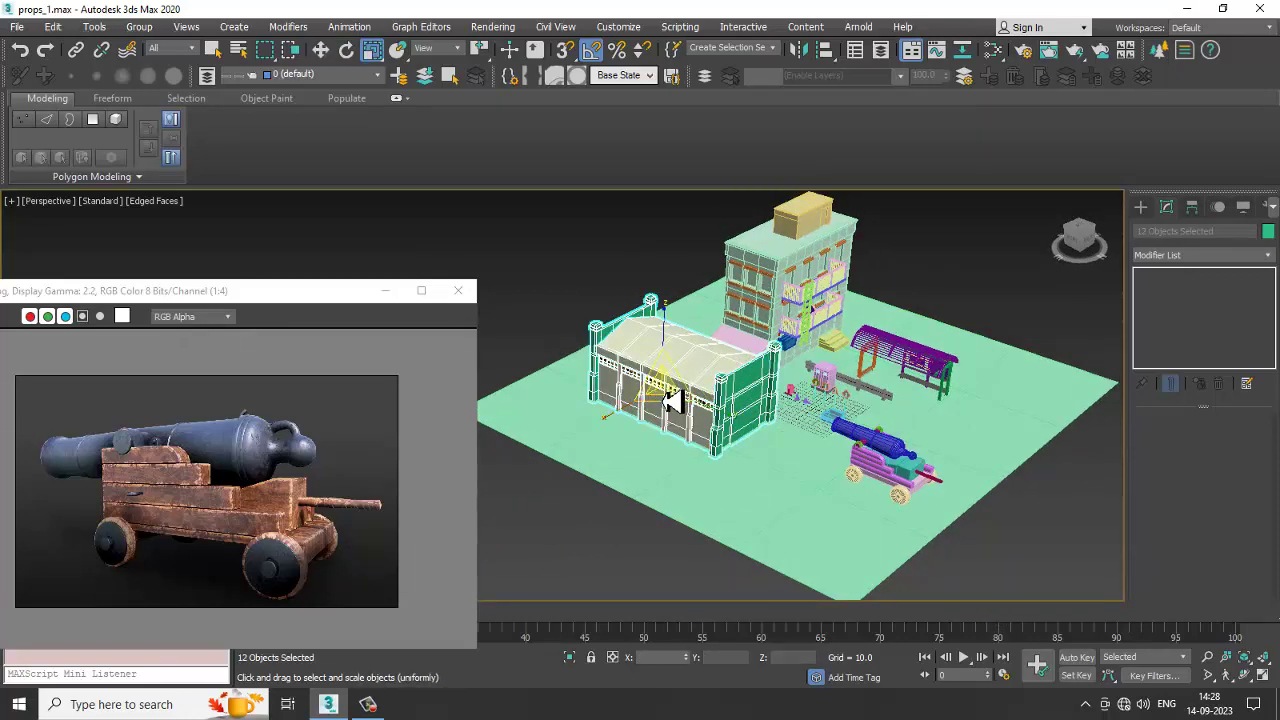
{"action": "left_click_drag", "start_coordinate": [670, 397], "coordinate": [714, 457]}
{"action": "scroll", "coordinate": [714, 457], "scroll_direction": "up", "scroll_amount": 3}
{"action": "middle_click_drag", "start_coordinate": [714, 457], "coordinate": [372, 340], "text": "alt"}
{"action": "key", "text": "w"}
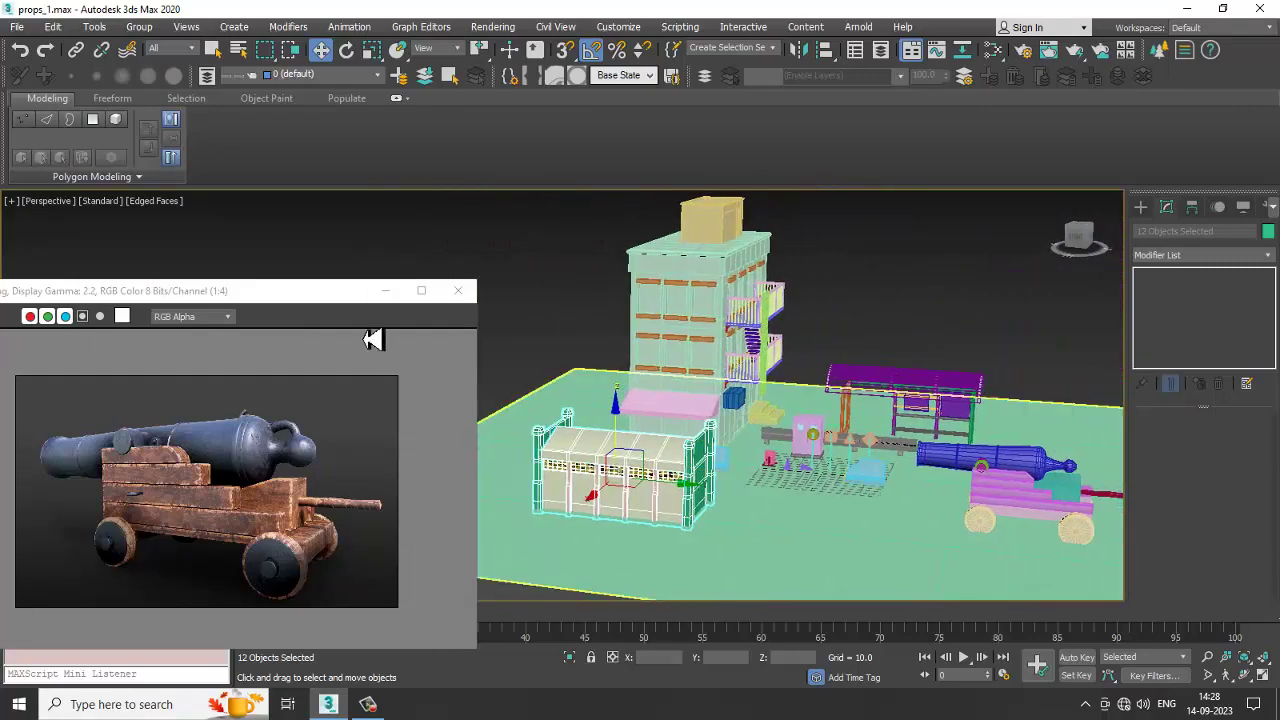
Step: Move the reference image aside and examine the cannon among the surrounding buildings and props in Expert Mode
{"action": "left_click_drag", "start_coordinate": [313, 298], "coordinate": [150, 253]}
{"action": "scroll", "coordinate": [708, 406], "scroll_direction": "up", "scroll_amount": 3}
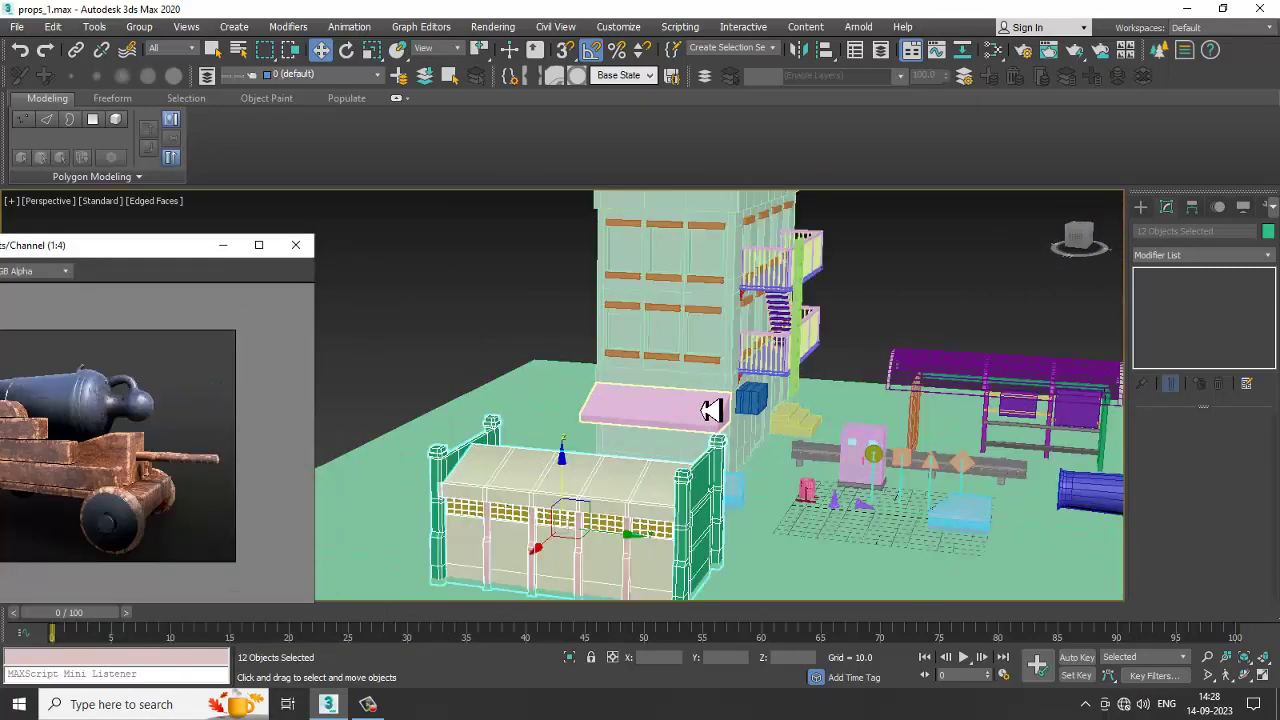
{"action": "mouse_move", "coordinate": [710, 411]}
{"action": "middle_mouse_down", "text": "alt"}
{"action": "mouse_move", "coordinate": [766, 420]}
{"action": "mouse_move", "coordinate": [717, 411]}
{"action": "middle_mouse_up", "text": "alt"}
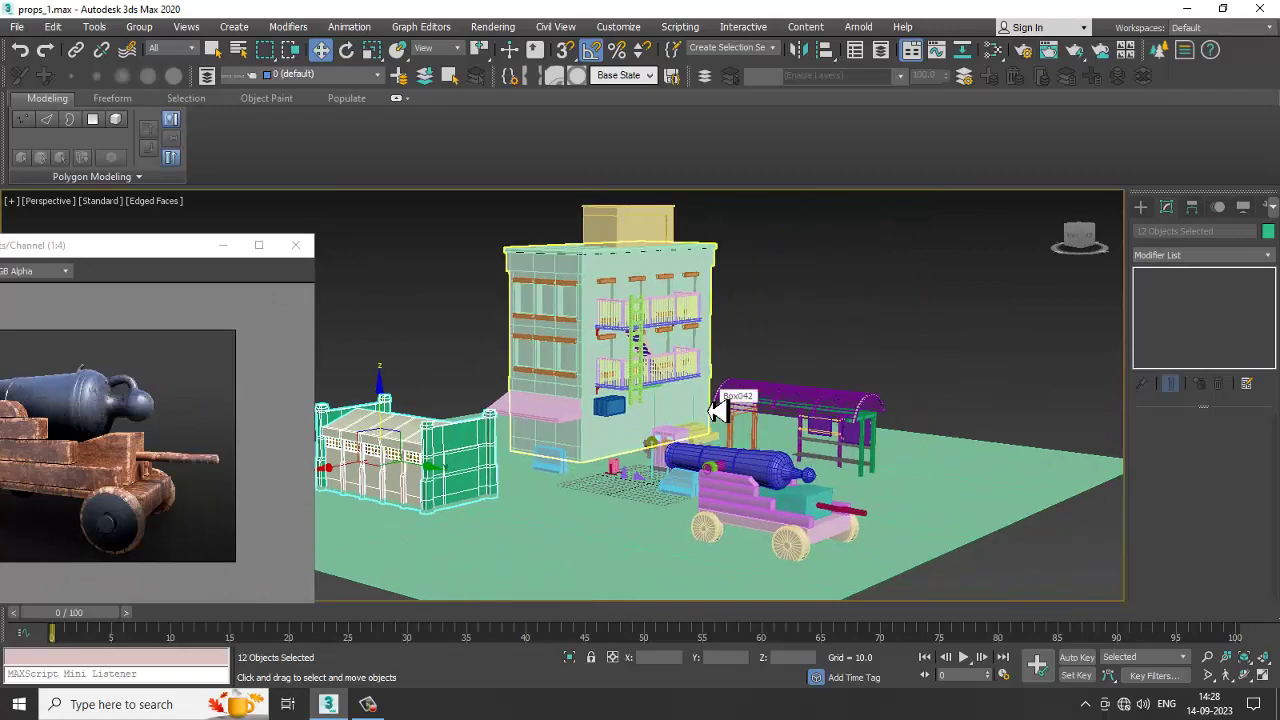
{"action": "key", "text": "ctrl+x"}
{"action": "scroll", "coordinate": [934, 403], "scroll_direction": "up", "scroll_amount": 5}
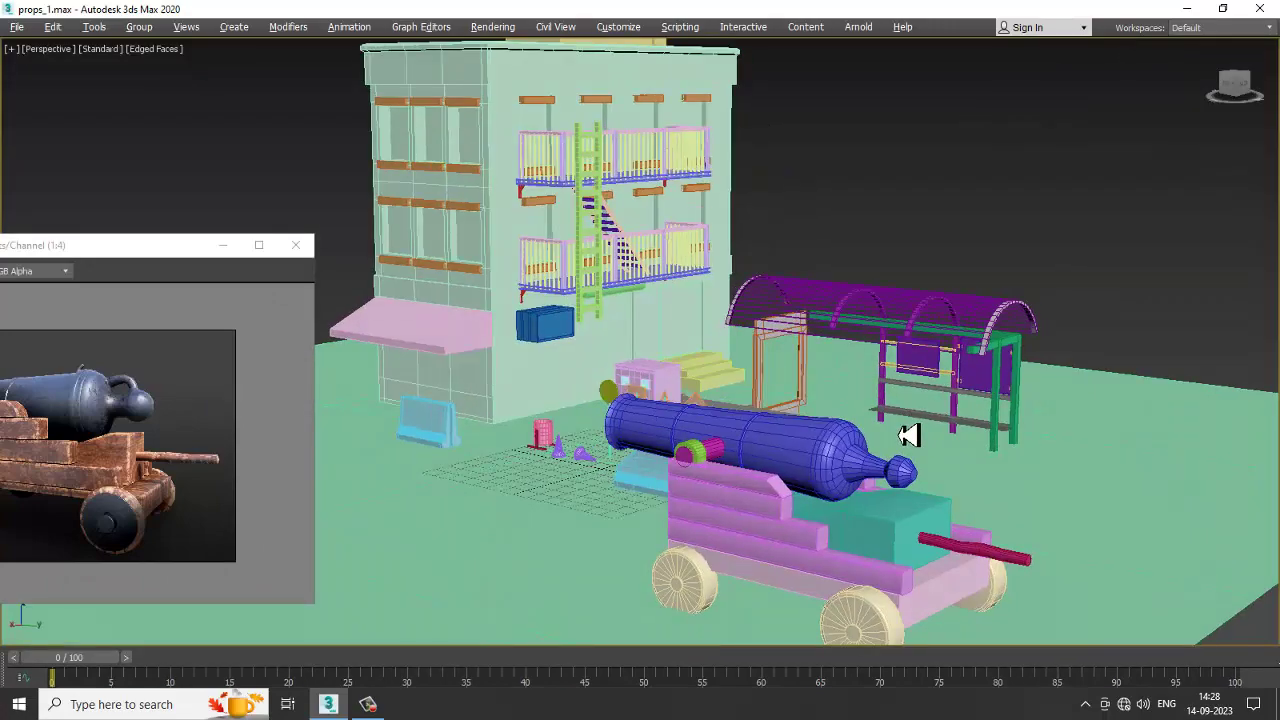
{"action": "middle_click_drag", "start_coordinate": [975, 443], "coordinate": [812, 440], "text": "alt"}
{"action": "scroll", "coordinate": [818, 448], "scroll_direction": "down", "scroll_amount": 5}
{"action": "scroll", "coordinate": [780, 380], "scroll_direction": "up", "scroll_amount": 6}
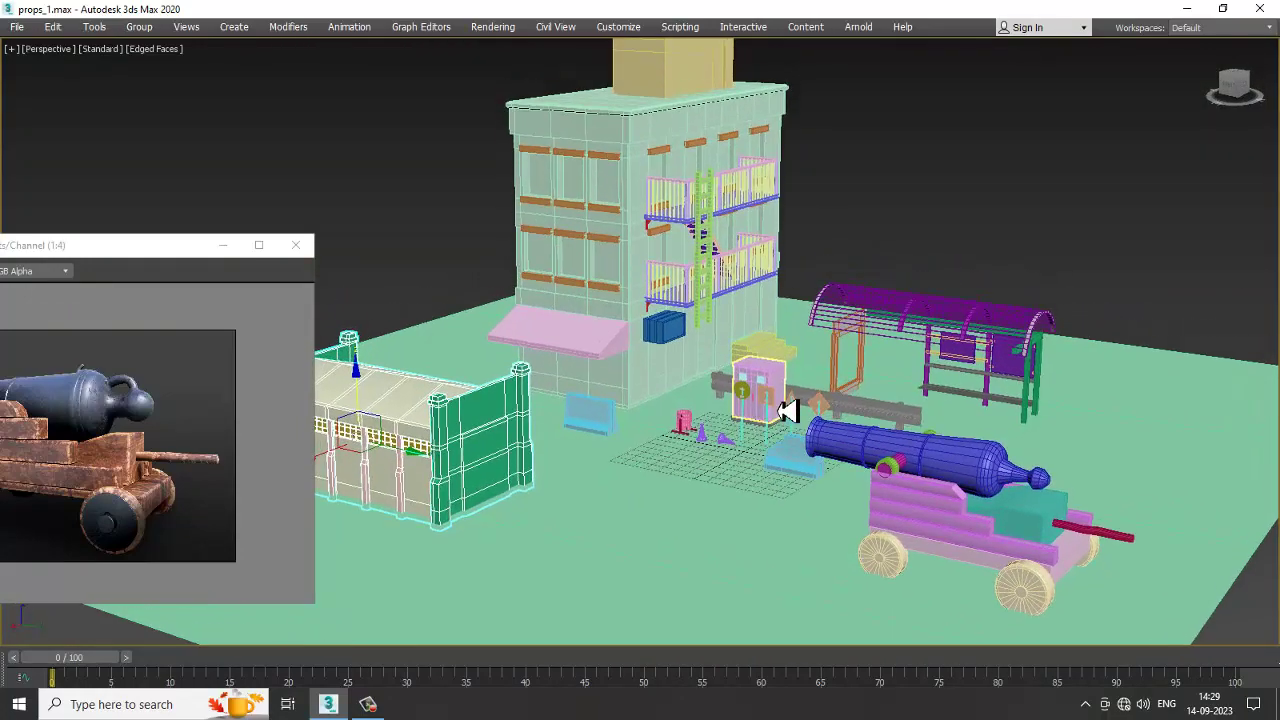
{"action": "middle_click_drag", "start_coordinate": [775, 397], "coordinate": [790, 441]}
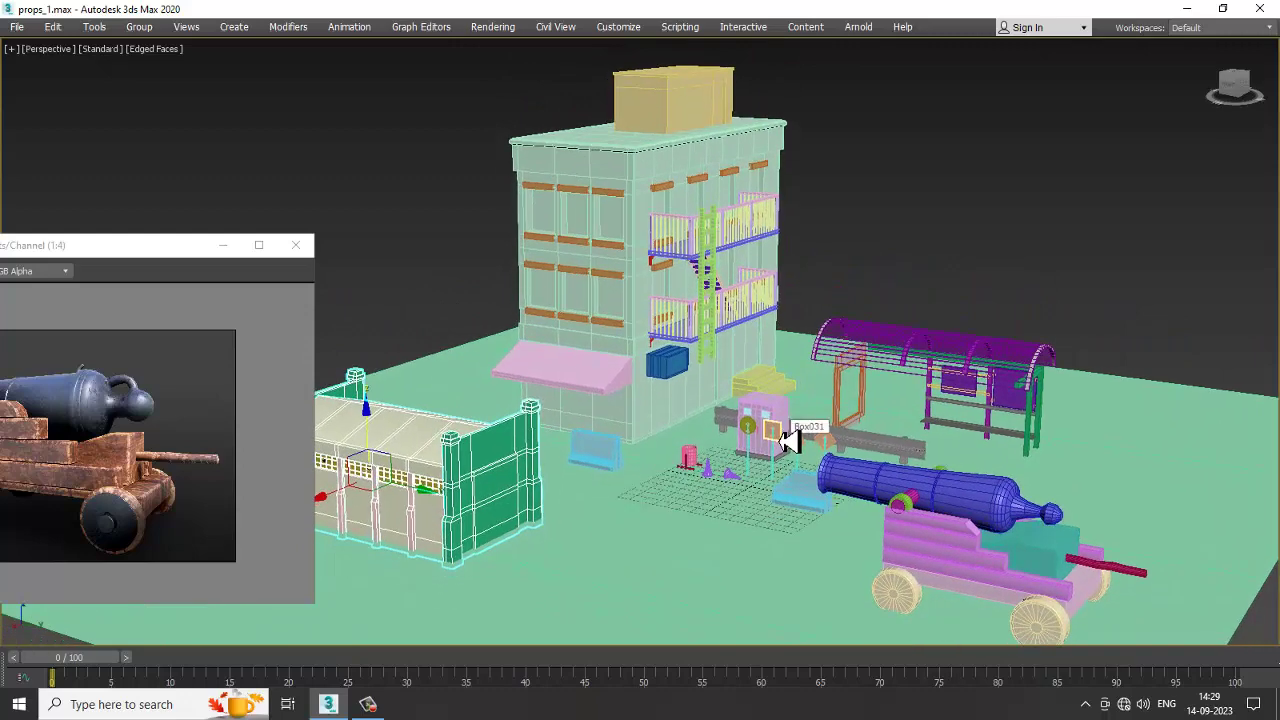